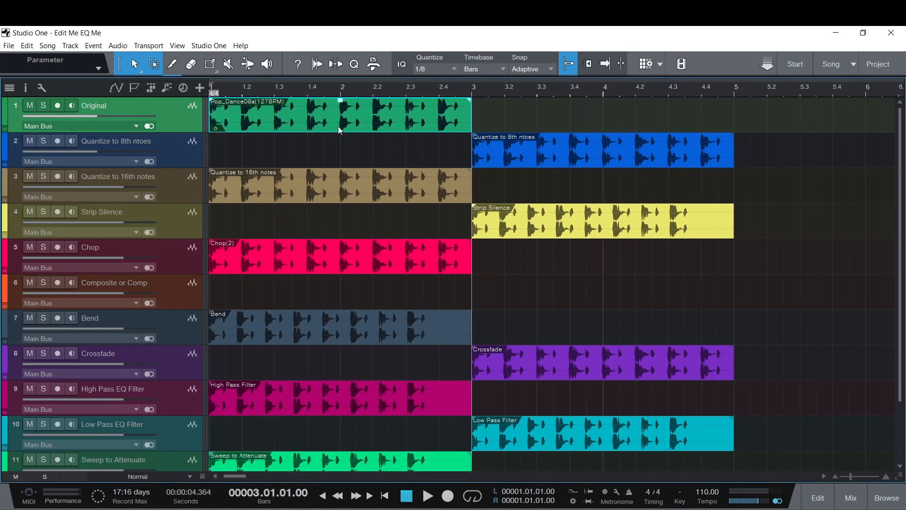
- Find the Pop_Dance08a(127BPM).wav loop in the file browser and preview it
click(886, 497)
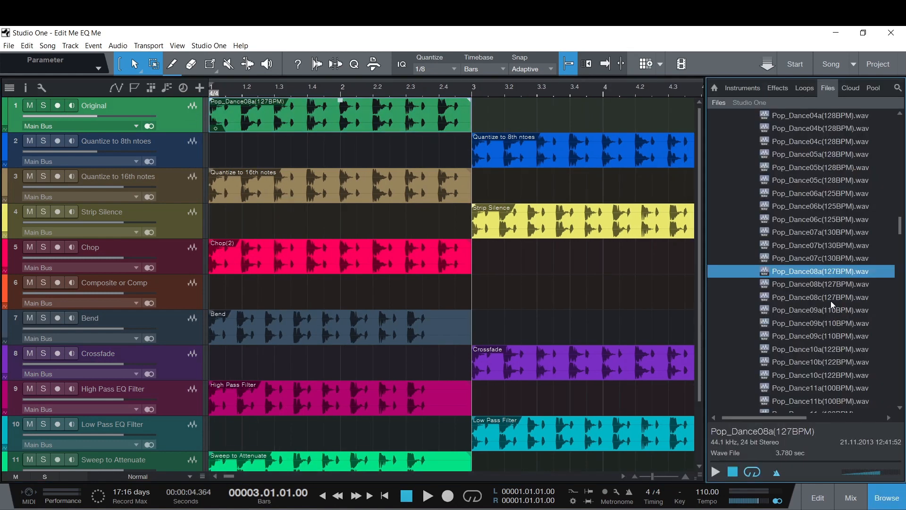
scroll(783, 189, up, 5)
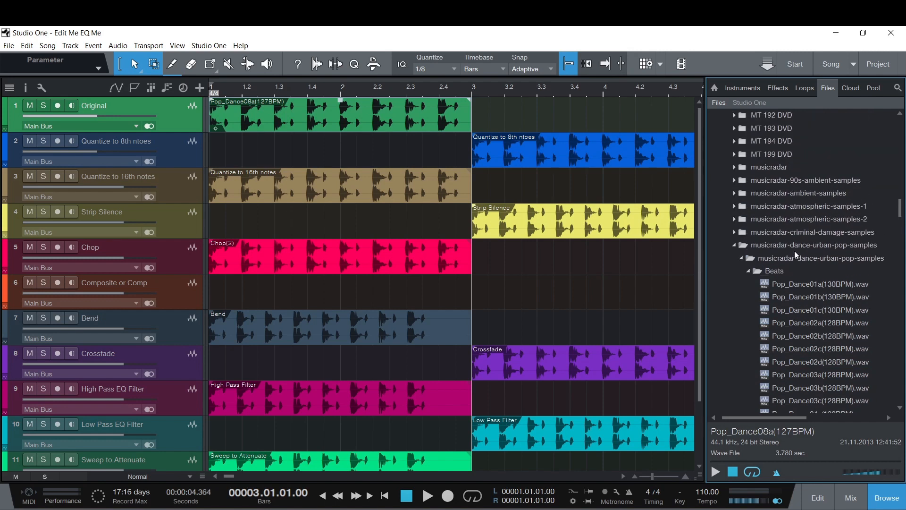
scroll(831, 265, down, 6)
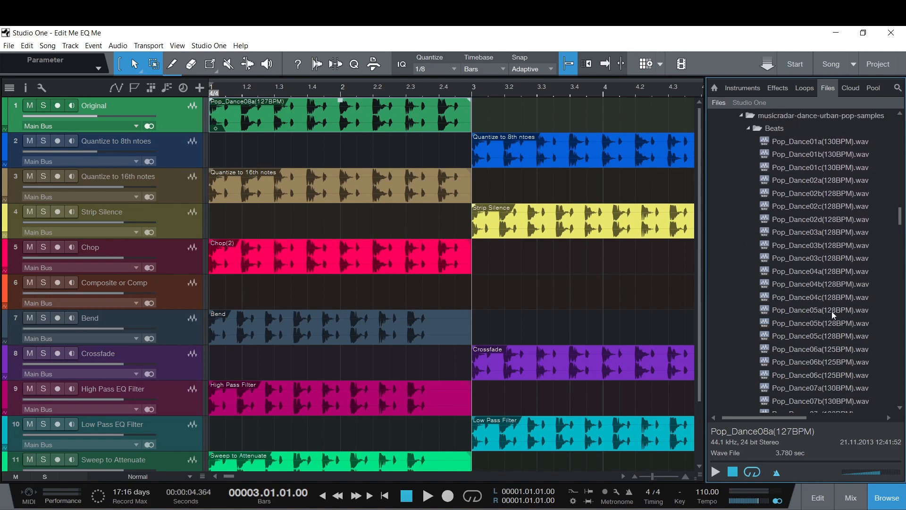
scroll(830, 324, down, 1)
click(715, 472)
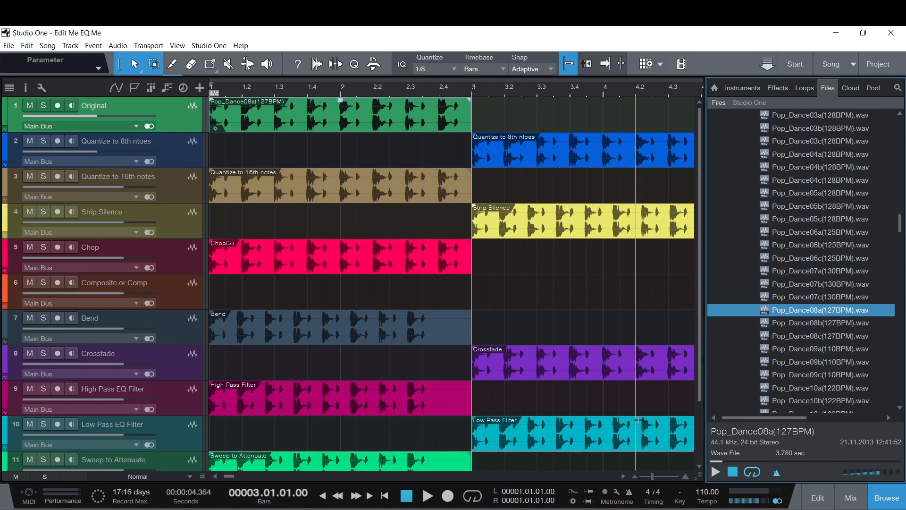
click(887, 497)
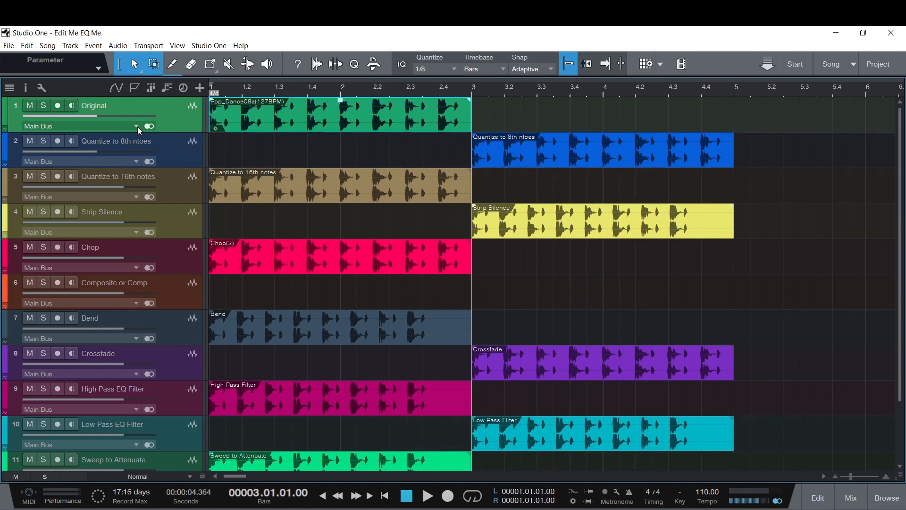
- Enlarge the Original track, bounce its Pop_Dance08a(127BPM) event to a new audio file, and select that file in the Pool
drag(175, 132, 175, 148)
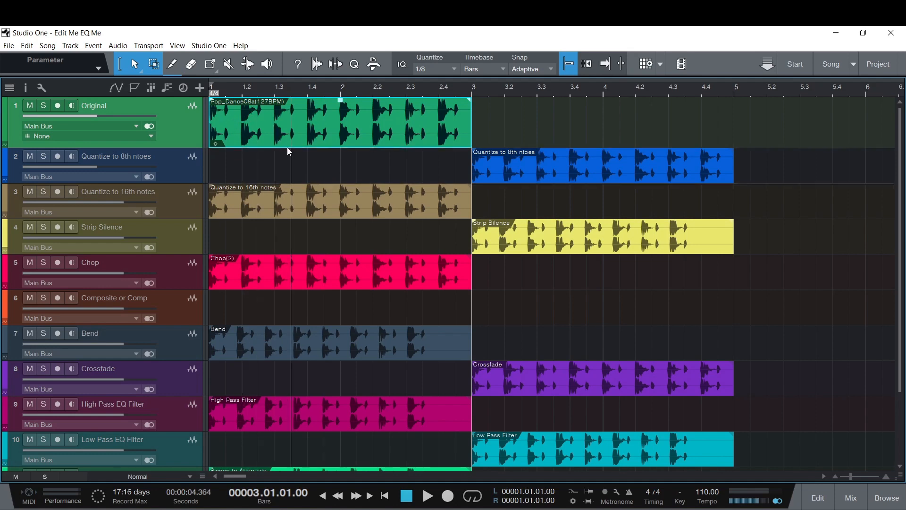
click(886, 500)
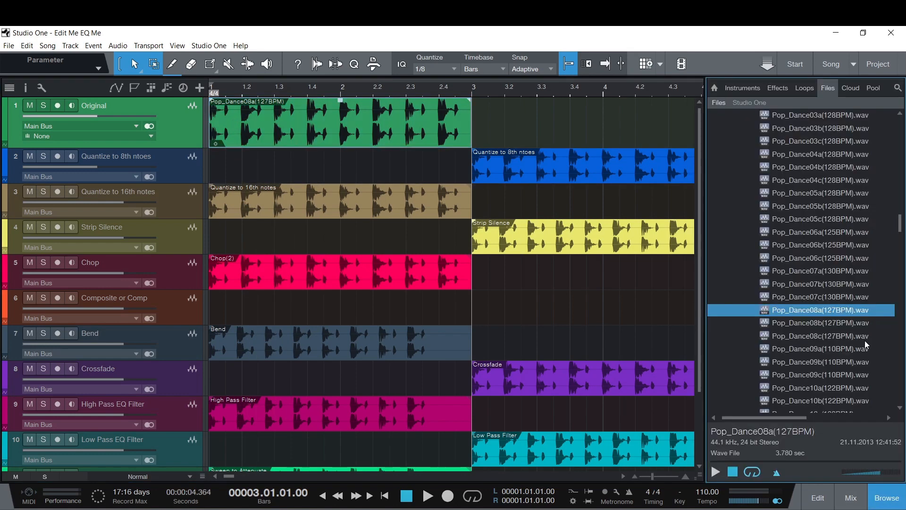
click(870, 89)
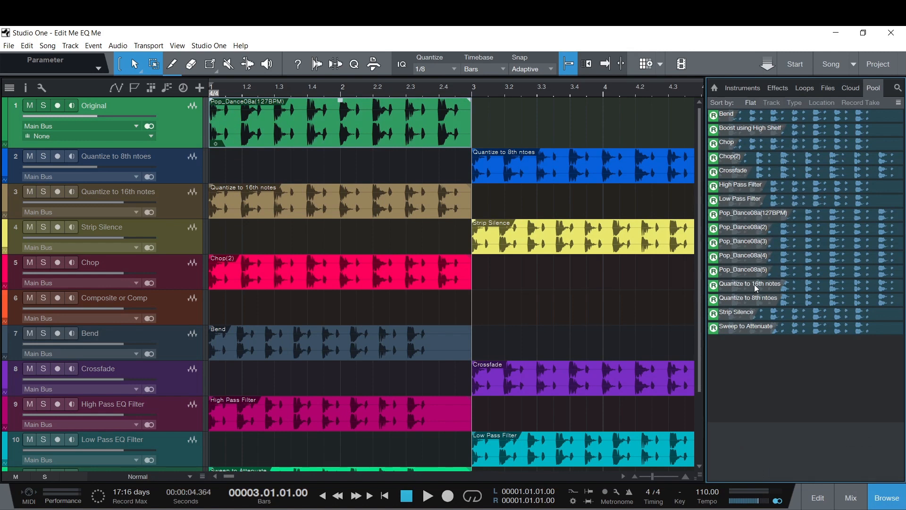
right_click(294, 135)
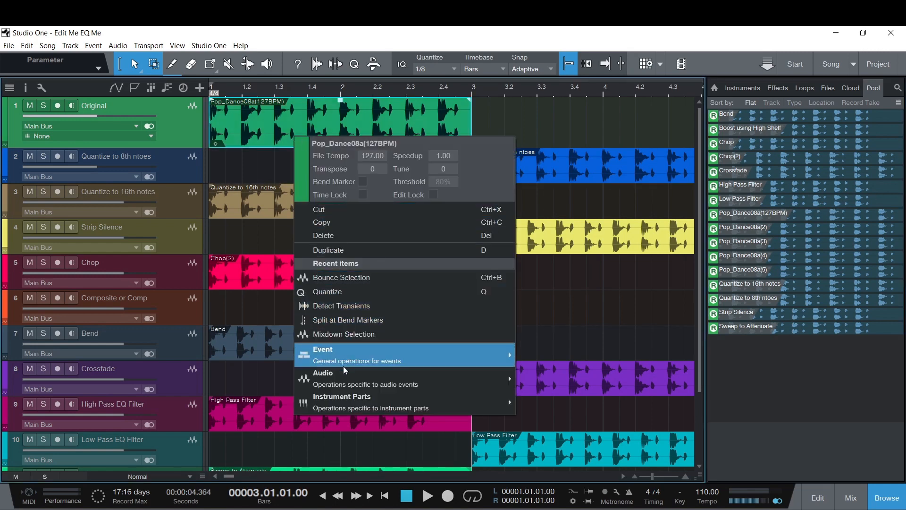
mouse_move(349, 380)
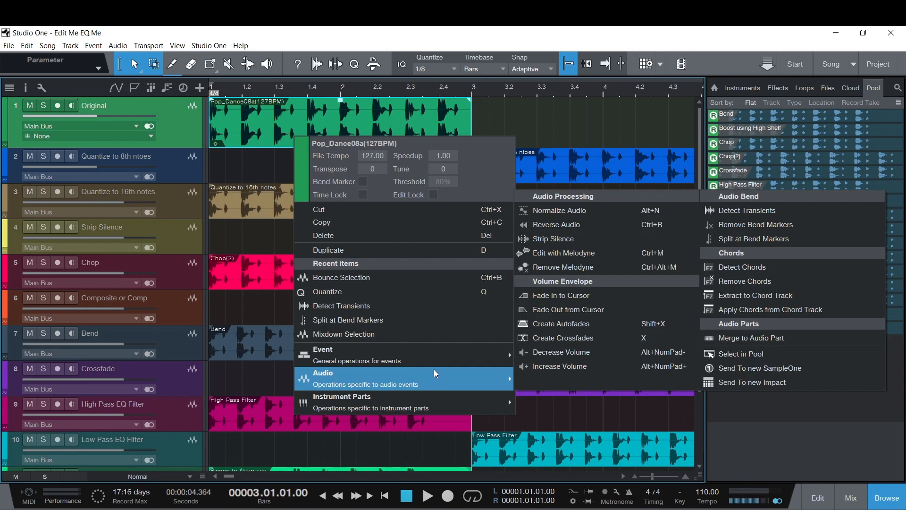
mouse_move(441, 355)
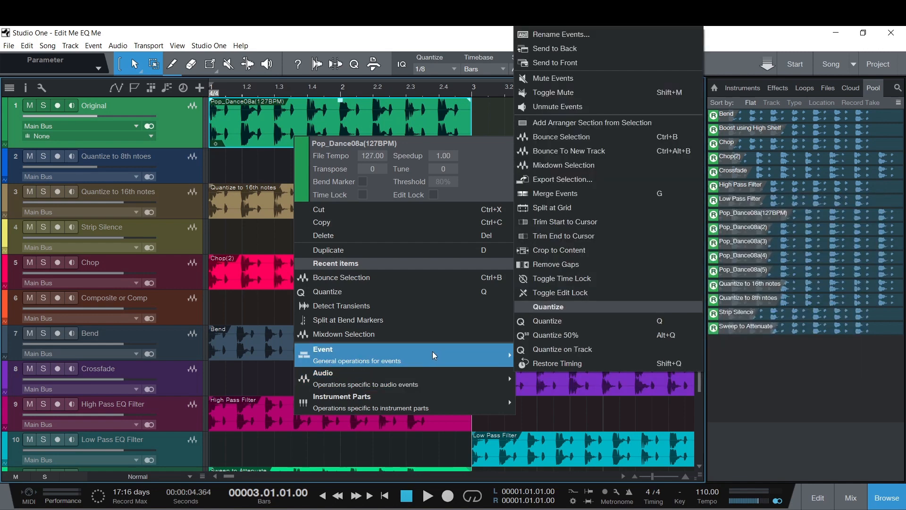
click(562, 137)
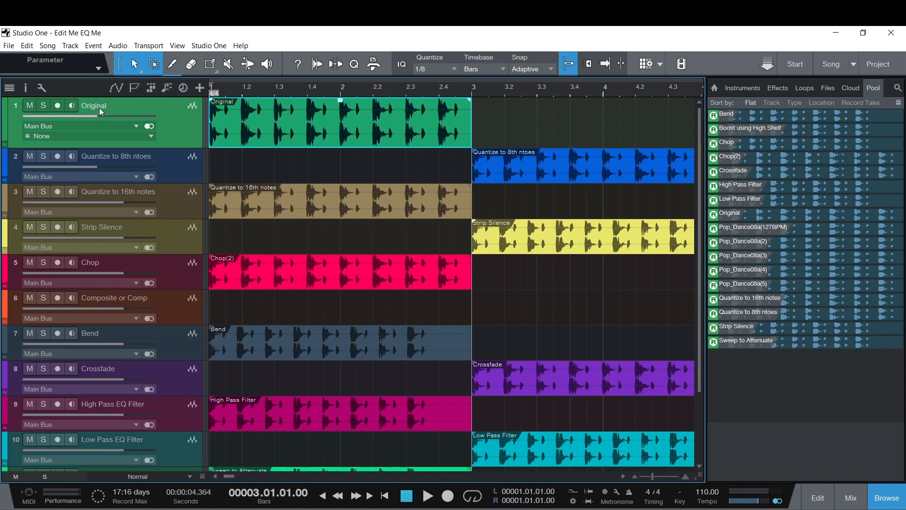
click(752, 218)
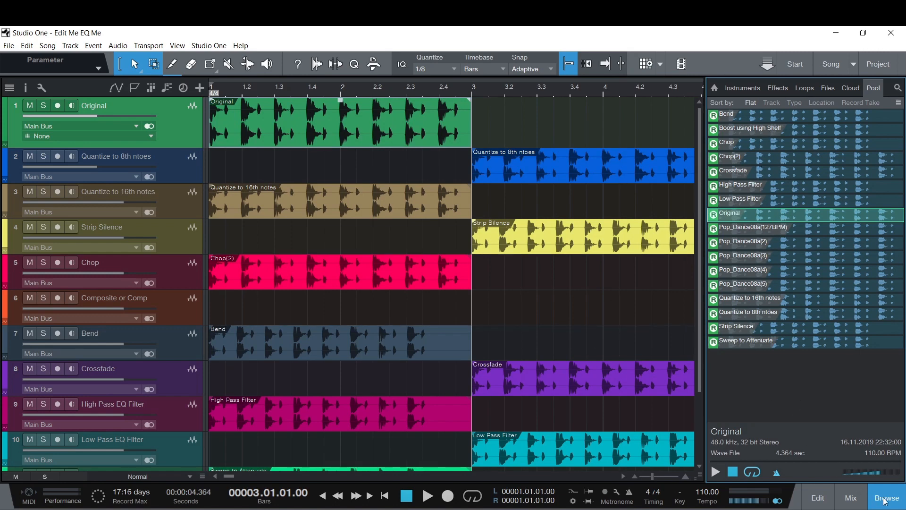
- Hide the browser after viewing its loops and files, and reduce the height of the Original track
click(805, 89)
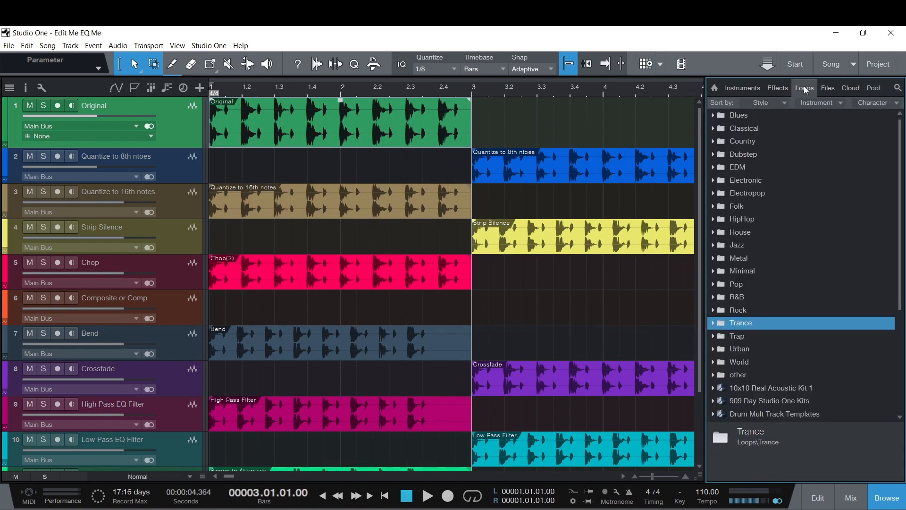
click(826, 89)
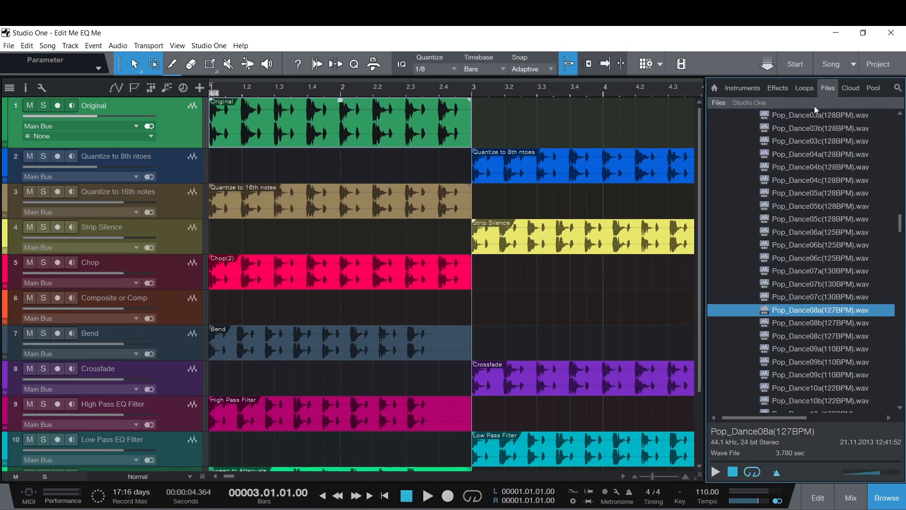
click(892, 503)
scroll(383, 201, down, 3)
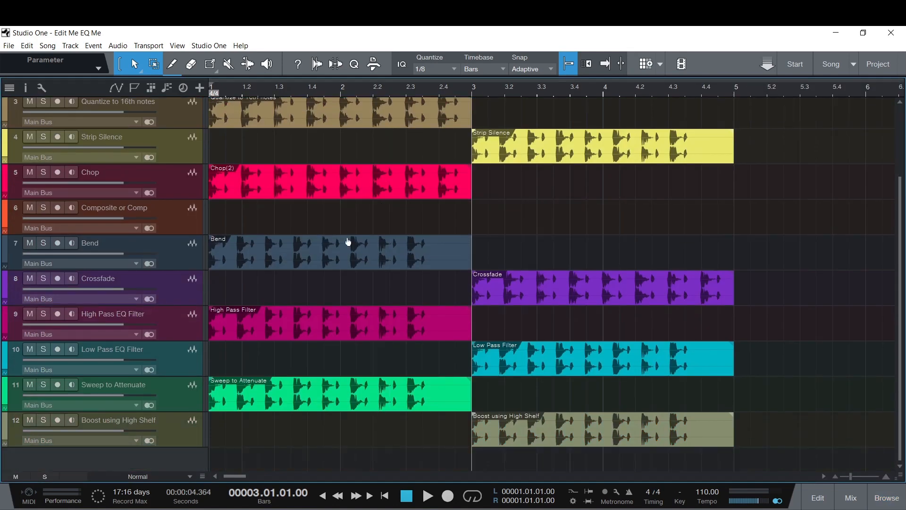
scroll(348, 242, up, 3)
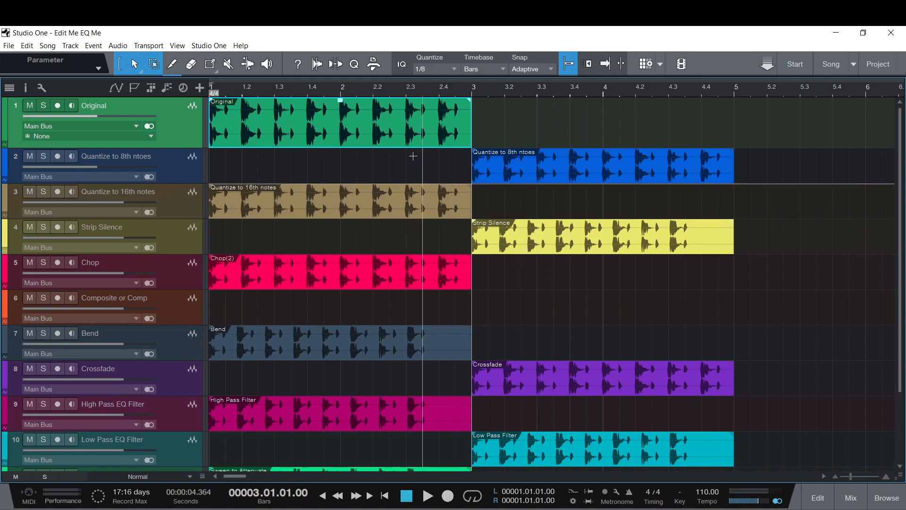
drag(191, 148, 193, 137)
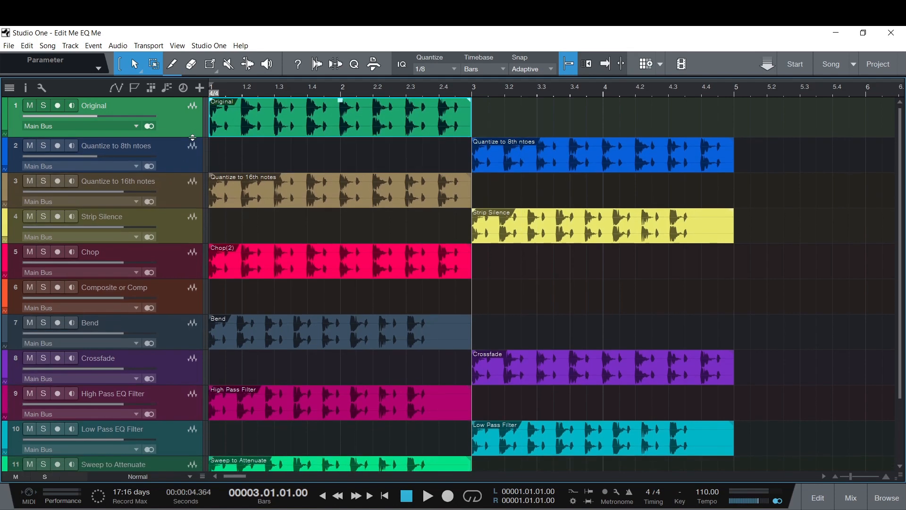
- Set the quantize value to 1/8 and quantize the audio event on the Quantize to 8th ntoes track
click(446, 69)
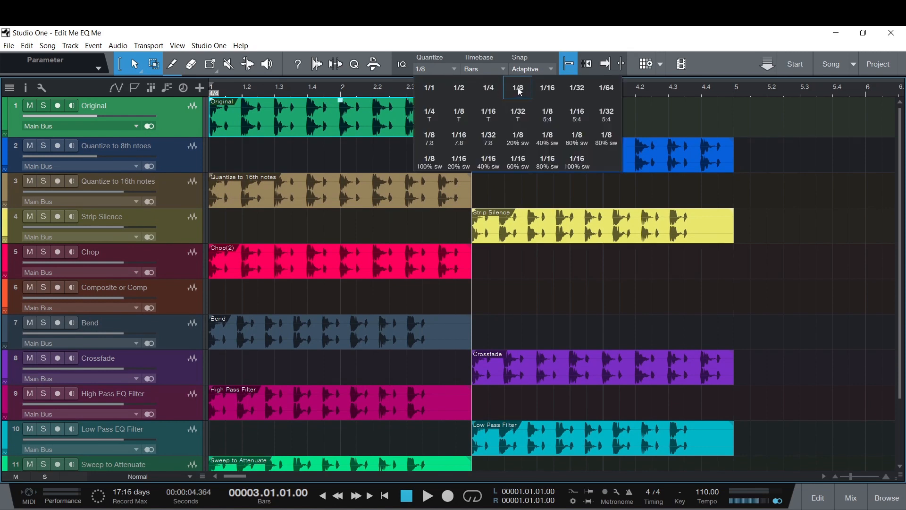
click(519, 89)
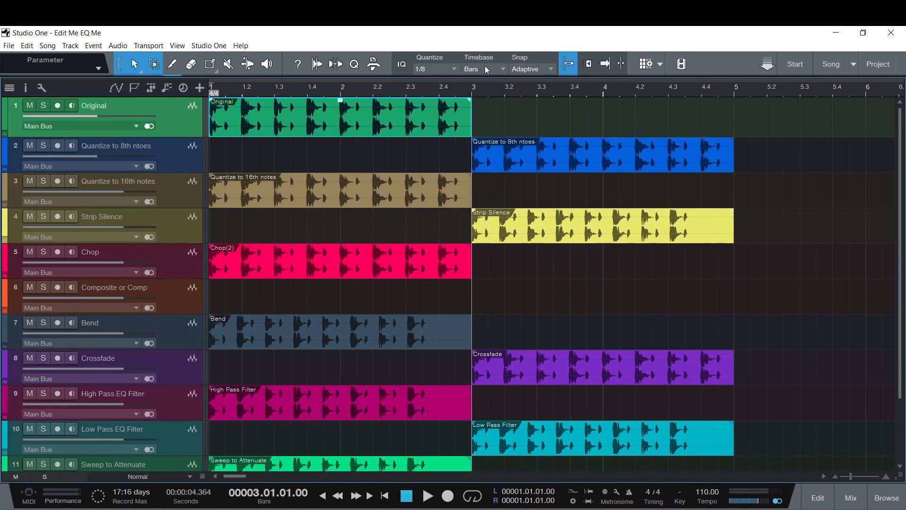
click(555, 69)
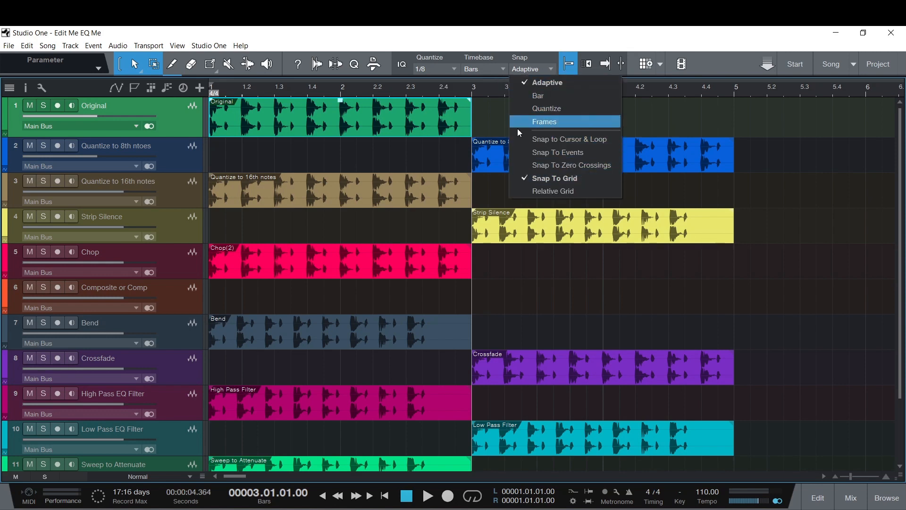
click(672, 39)
click(500, 163)
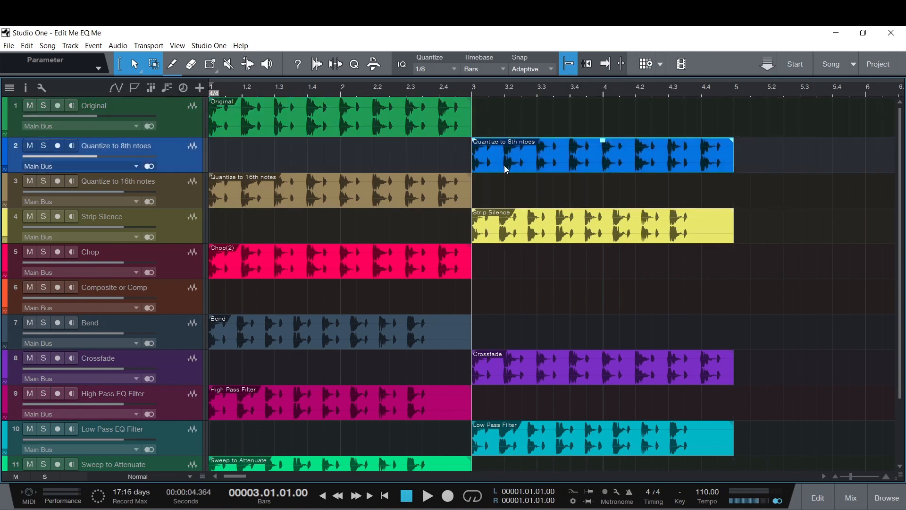
right_click(507, 164)
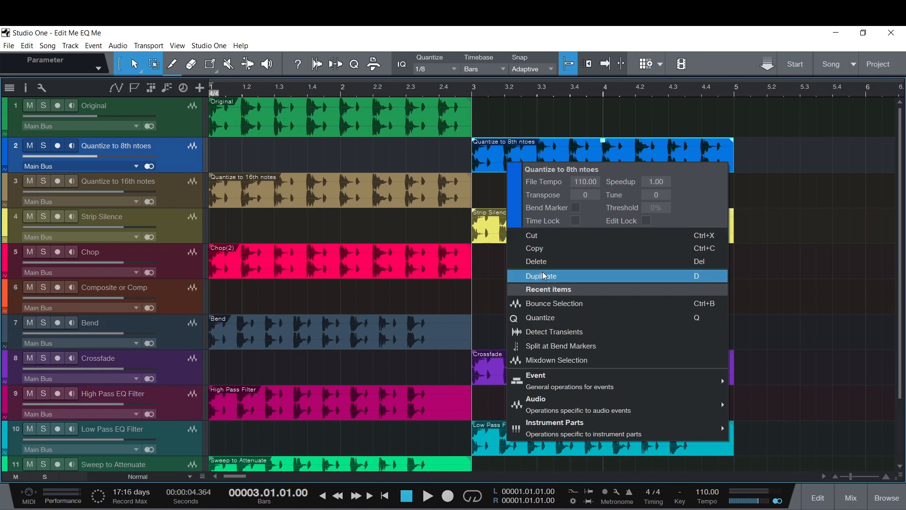
click(751, 101)
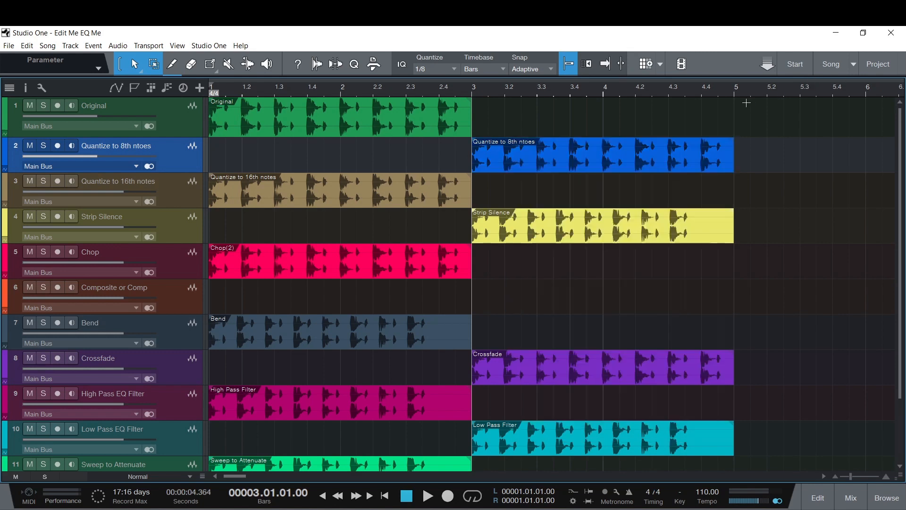
click(580, 158)
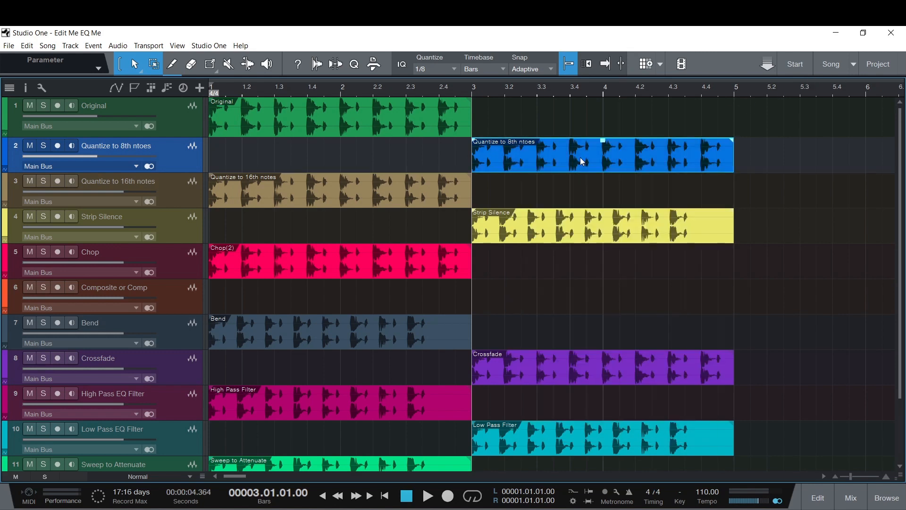
key(q)
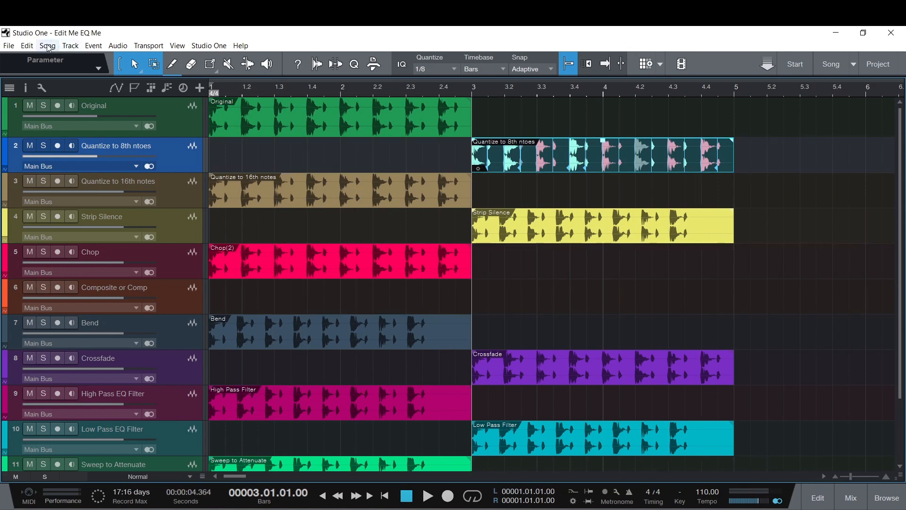
- Check whether the song has external files to copy into its folder
click(47, 45)
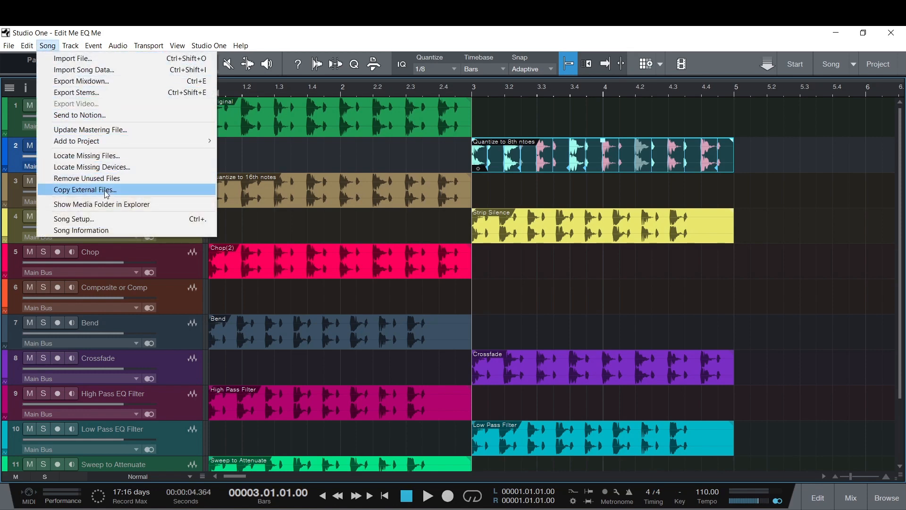
click(107, 191)
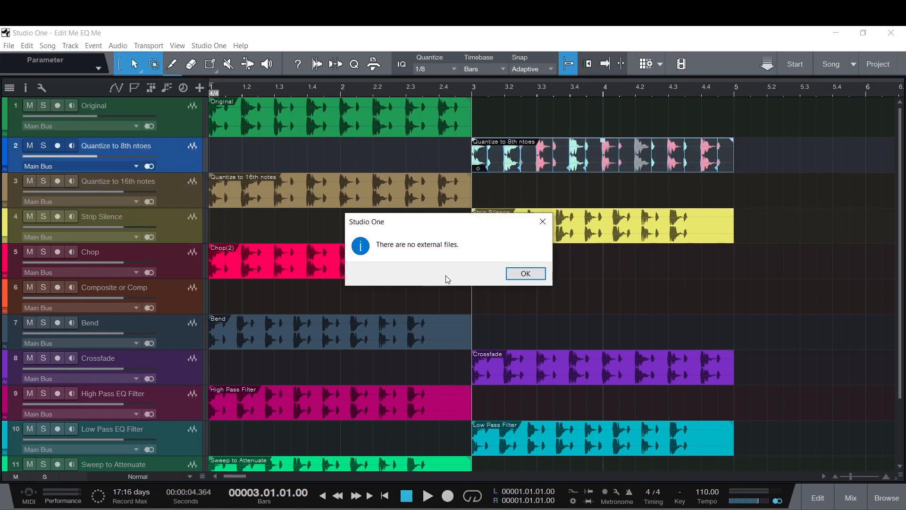
click(531, 278)
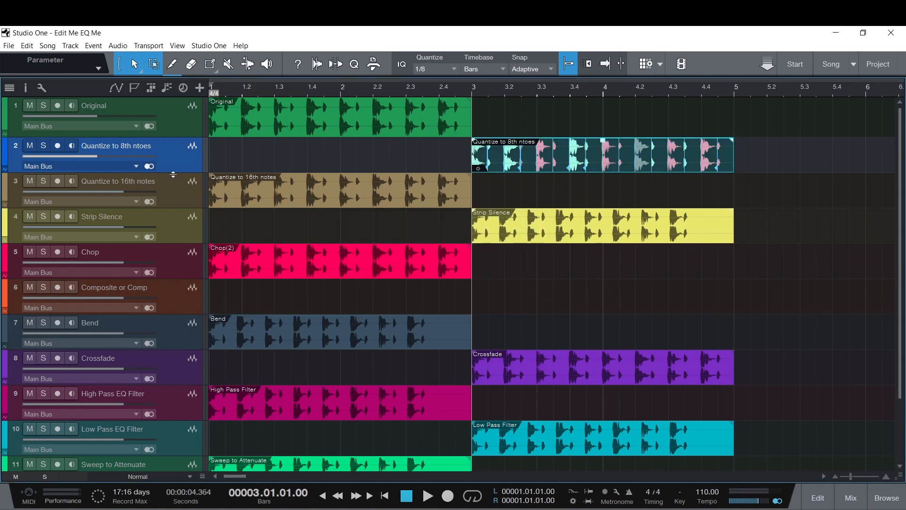
- Enlarge the Quantize to 8th ntoes track and play back its quantized event from bar 3
drag(176, 172, 177, 227)
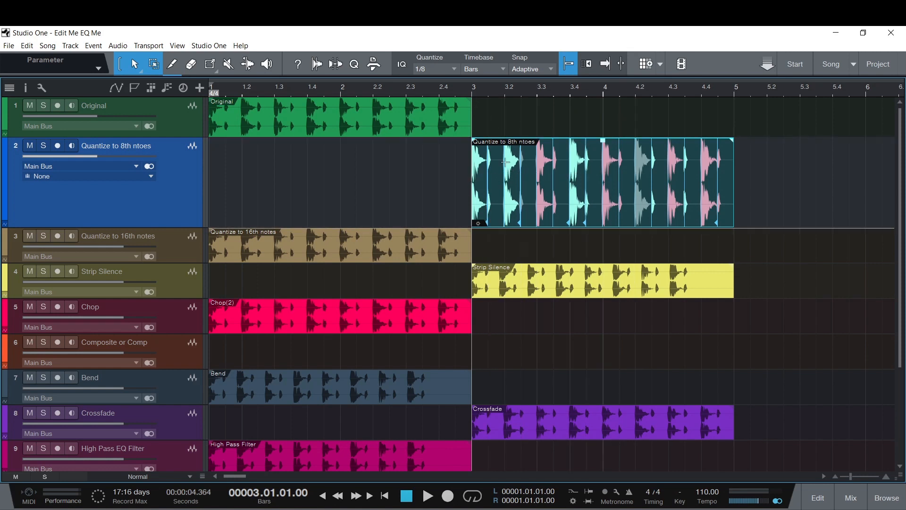
key(space)
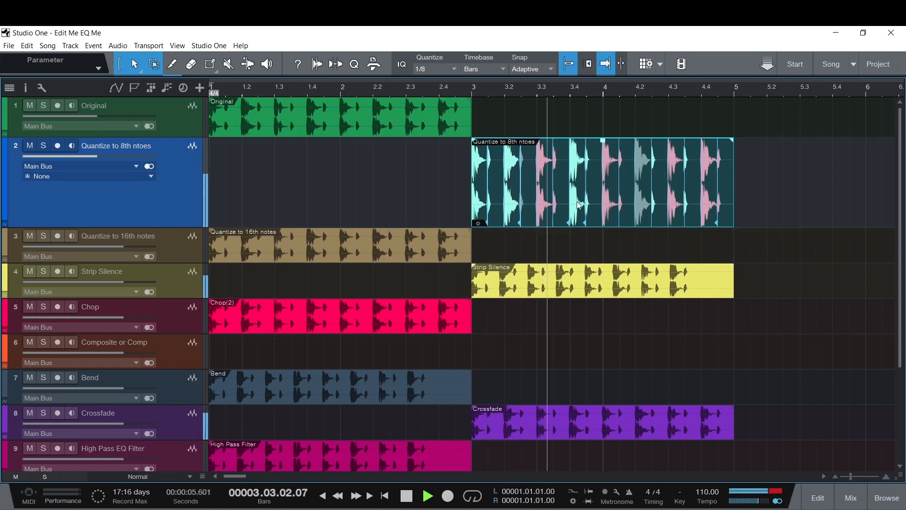
key(space)
- Lower the quantized 8th-note event's volume by about 2.9 dB and play it again from bar 3
drag(603, 141, 605, 152)
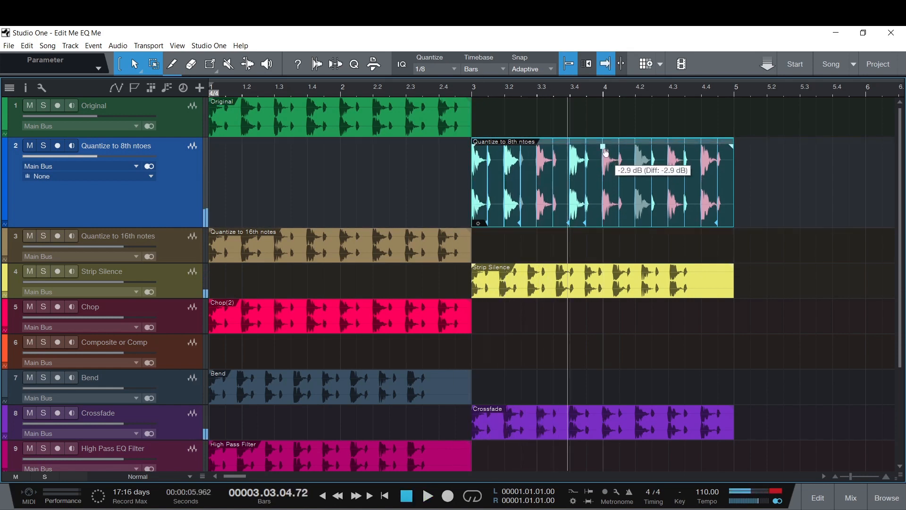
click(471, 88)
key(space)
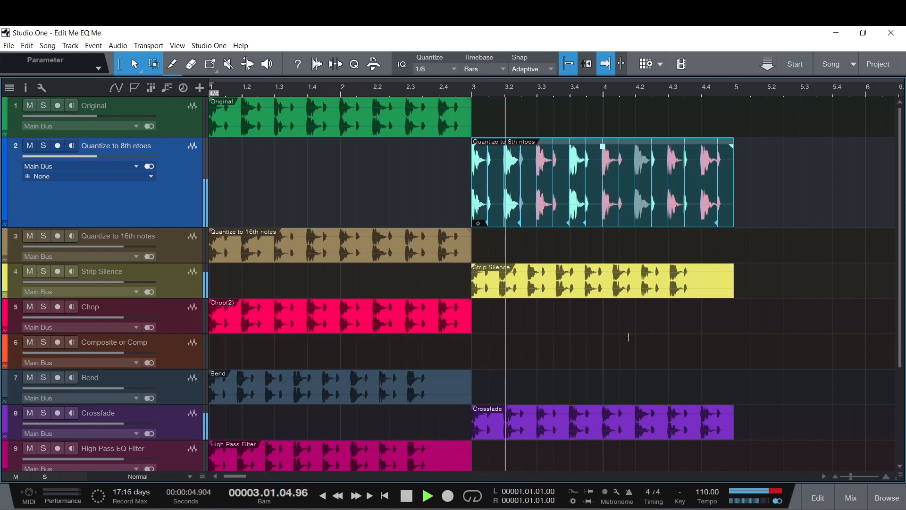
key(space)
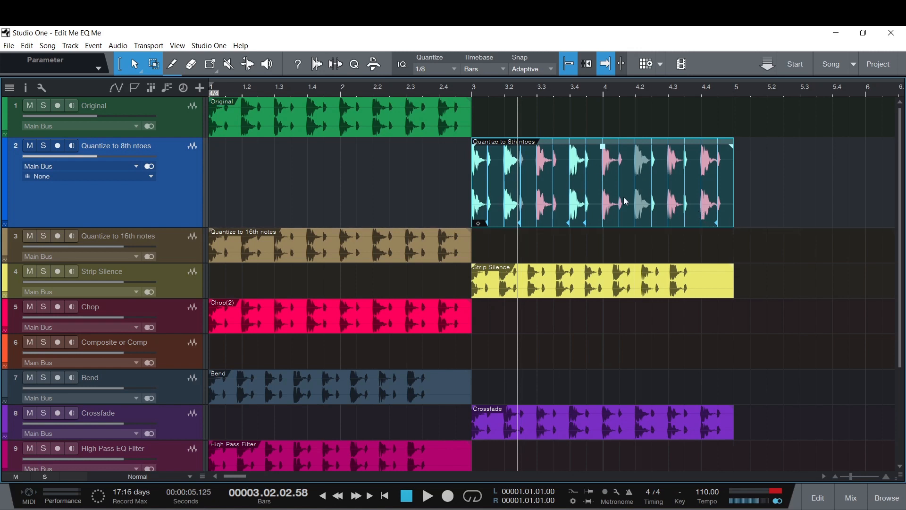
- Set the quantize value to 1/16 and quantize the audio event on the Quantize to 16th notes track
click(227, 254)
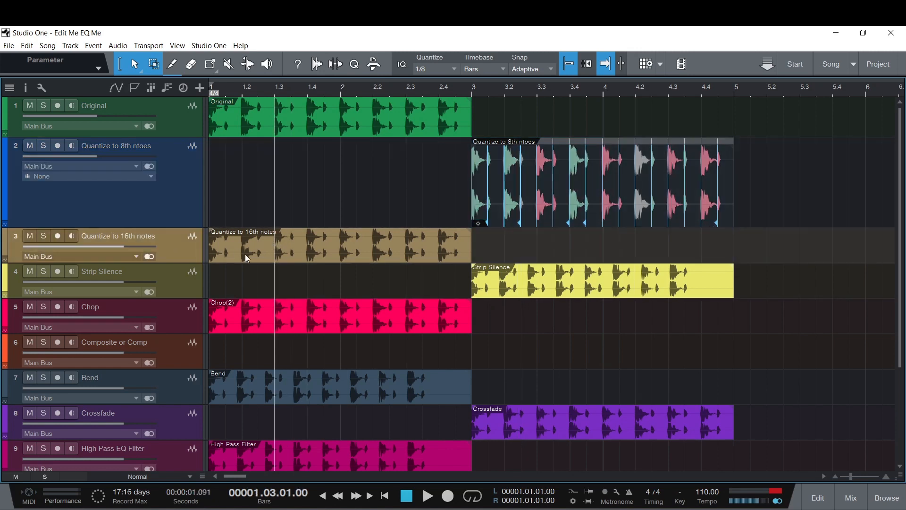
click(245, 254)
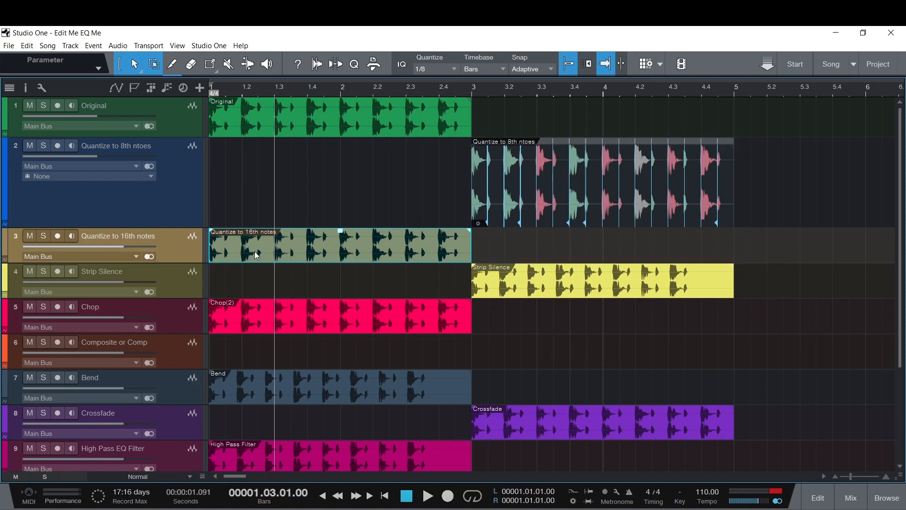
click(451, 64)
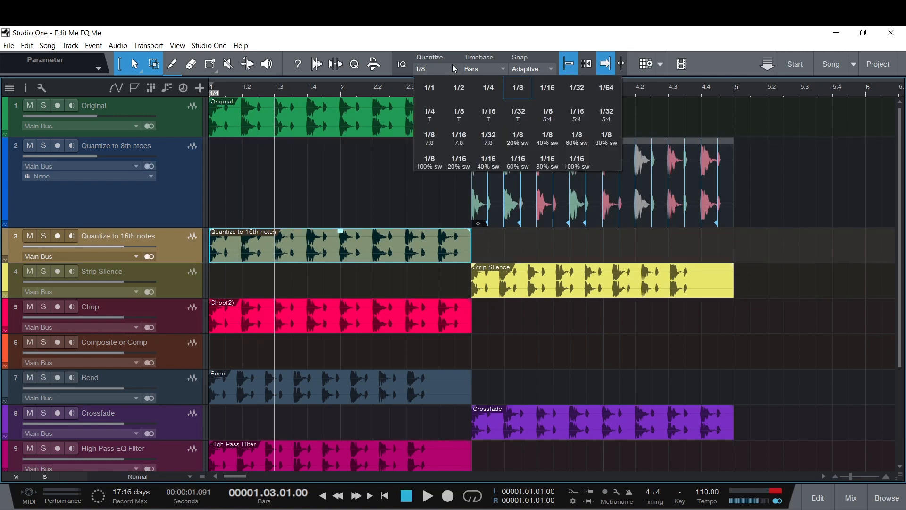
click(545, 91)
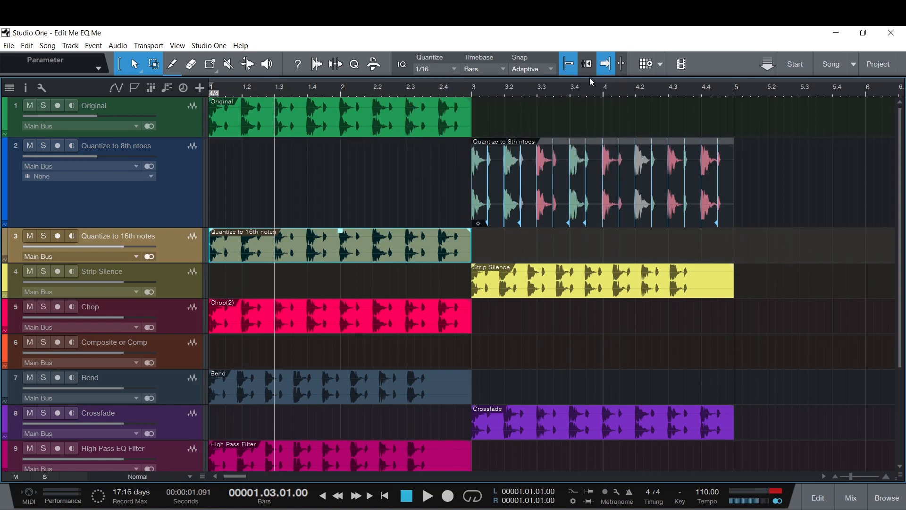
key(q)
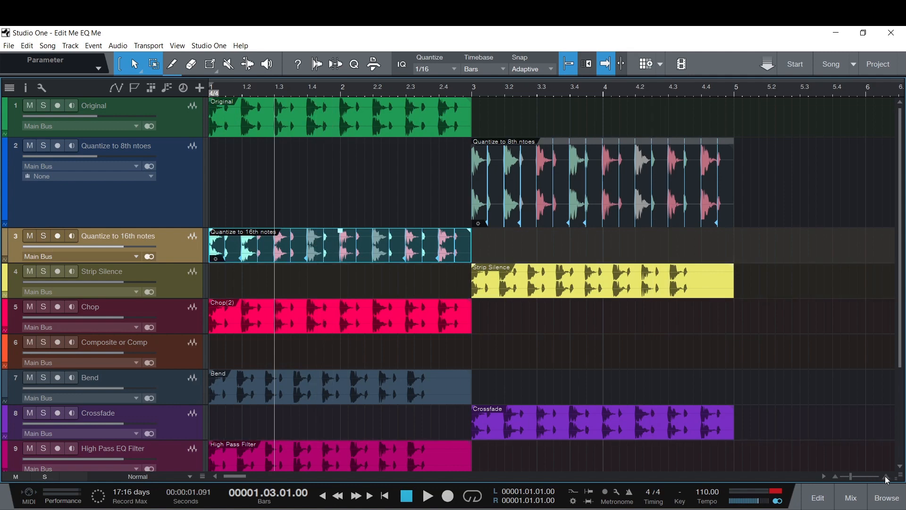
drag(886, 478, 886, 478)
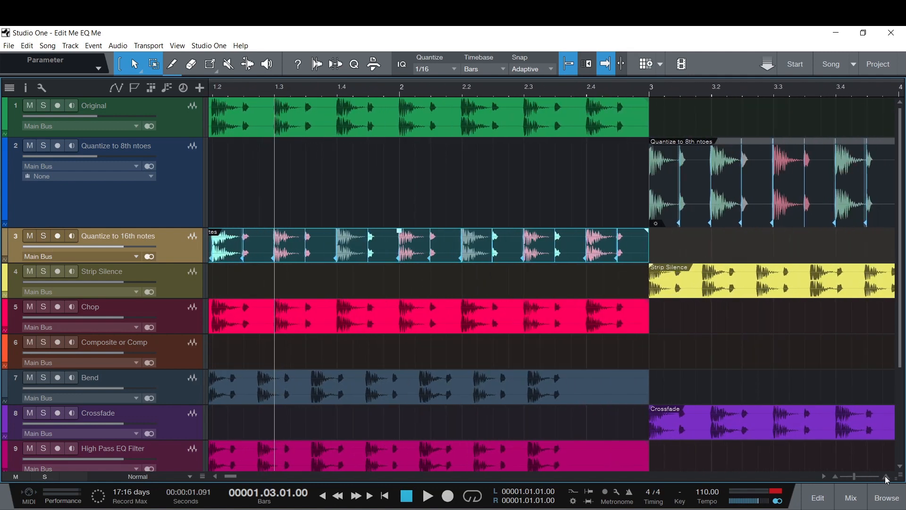
click(886, 478)
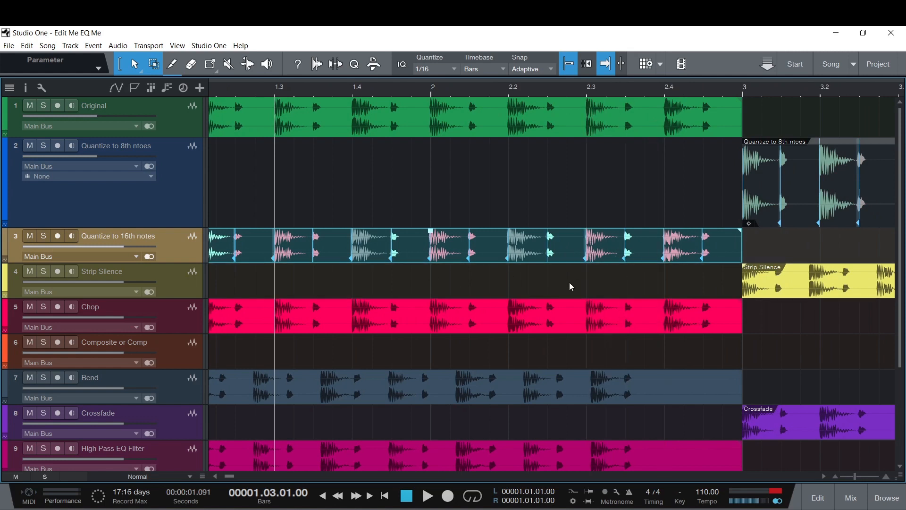
drag(856, 477, 850, 478)
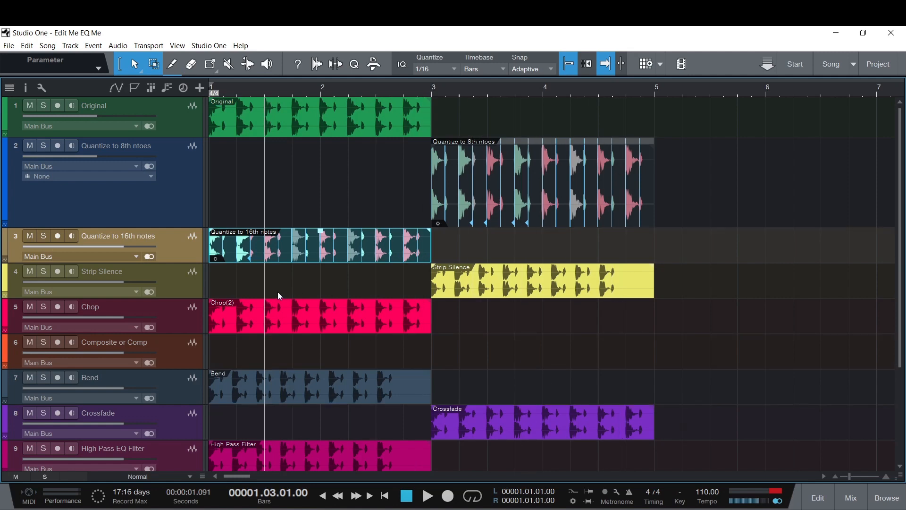
- Audition the Strip Silence track's event with the Listen tool and apply Strip Silence to it using the Little Silence material setting
scroll(279, 290, down, 2)
click(165, 208)
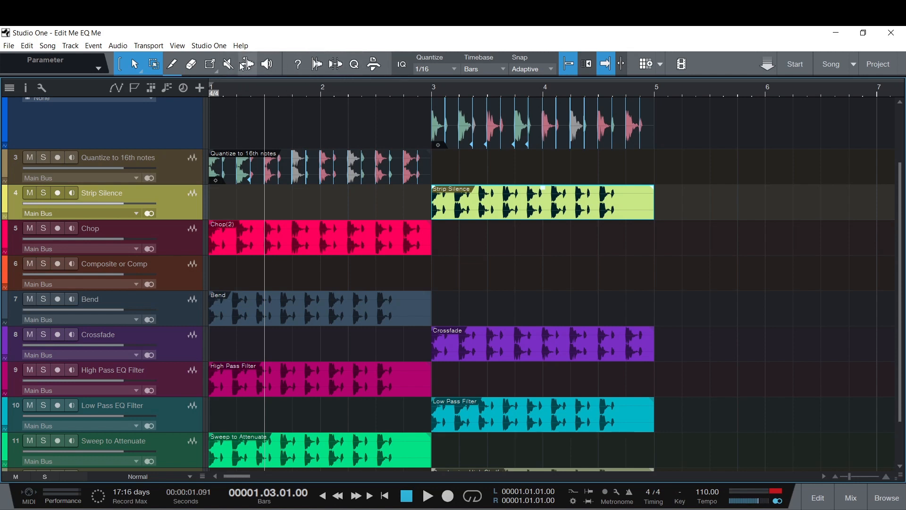
click(271, 61)
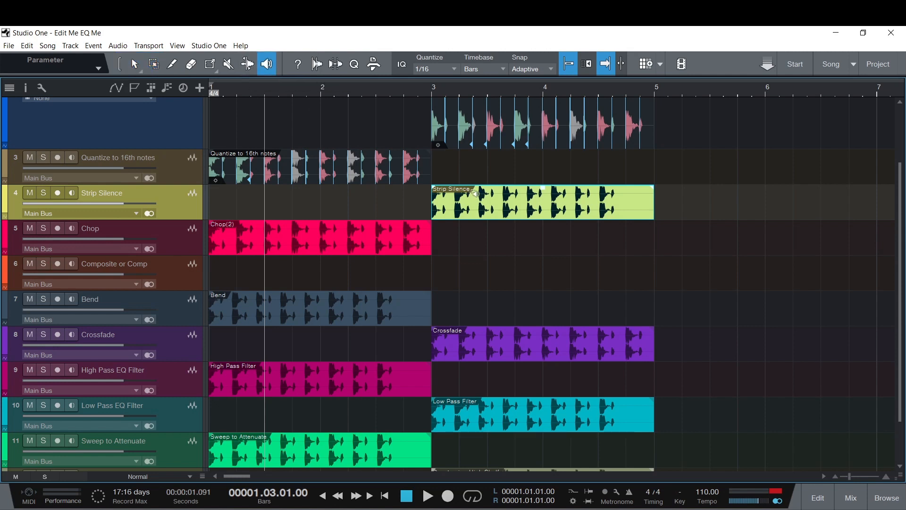
drag(475, 191, 571, 199)
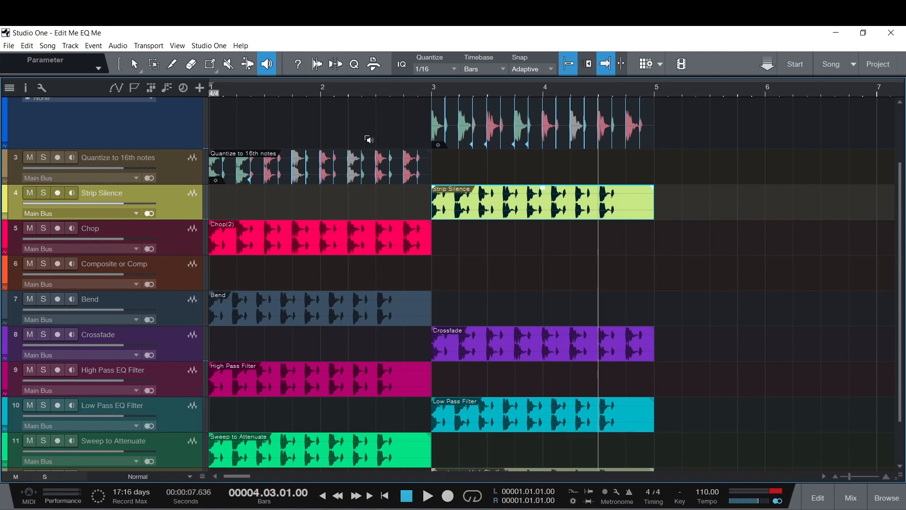
click(337, 66)
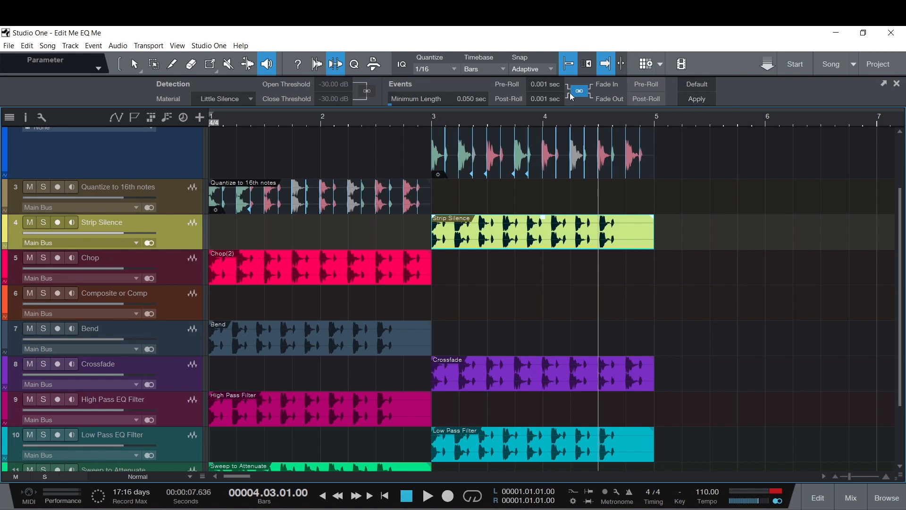
click(695, 97)
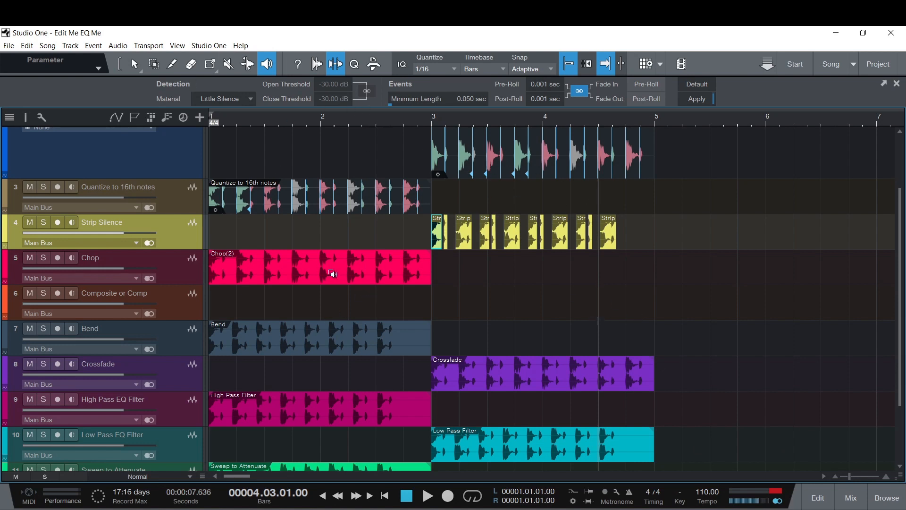
- Play the Chop track's event and apply Strip Silence to it with the Little Silence setting
click(152, 268)
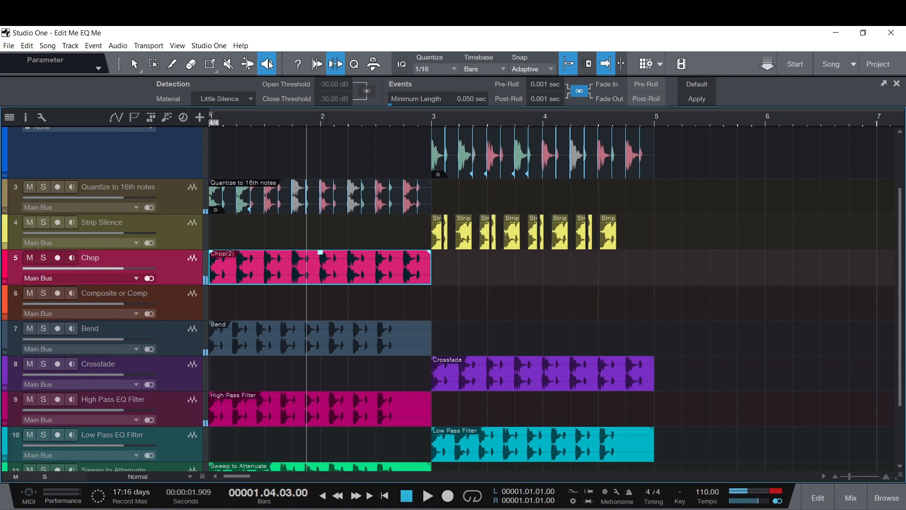
key(1)
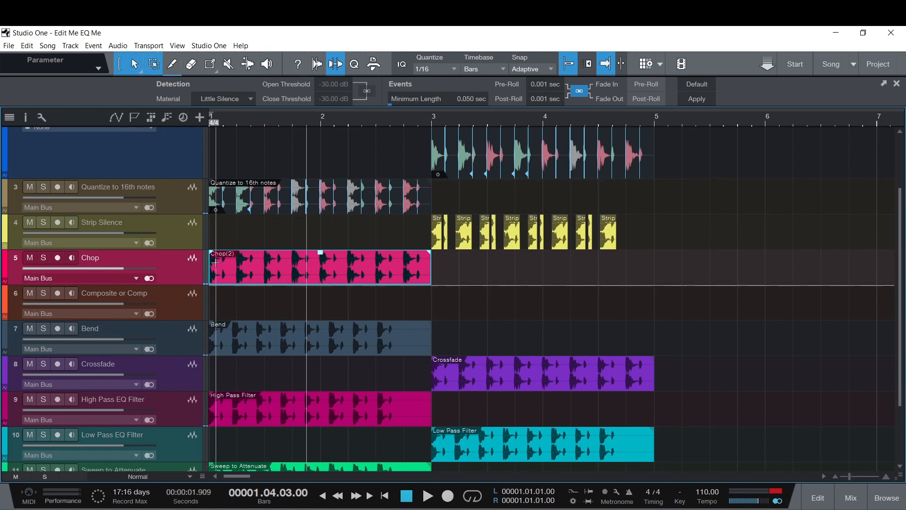
click(697, 98)
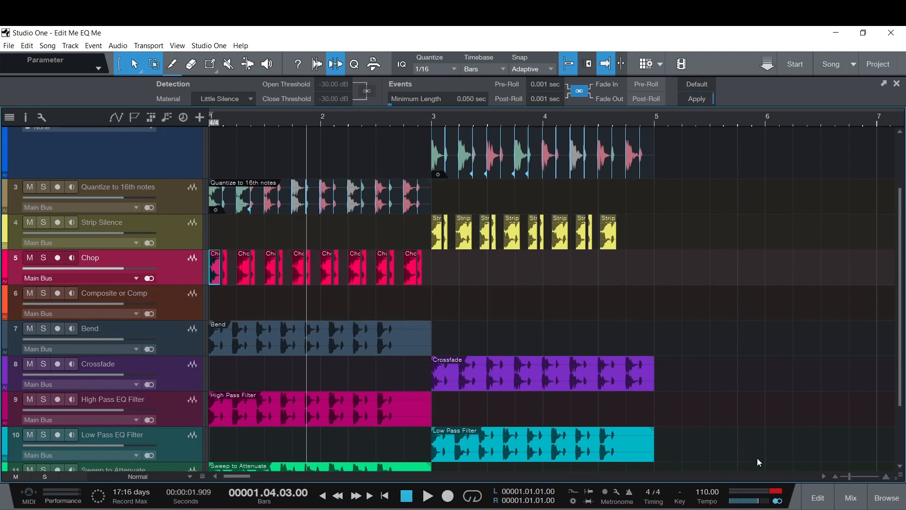
- Enlarge the Chop track's slices around bar 2 and play back the short slice at 2.1.3
click(886, 478)
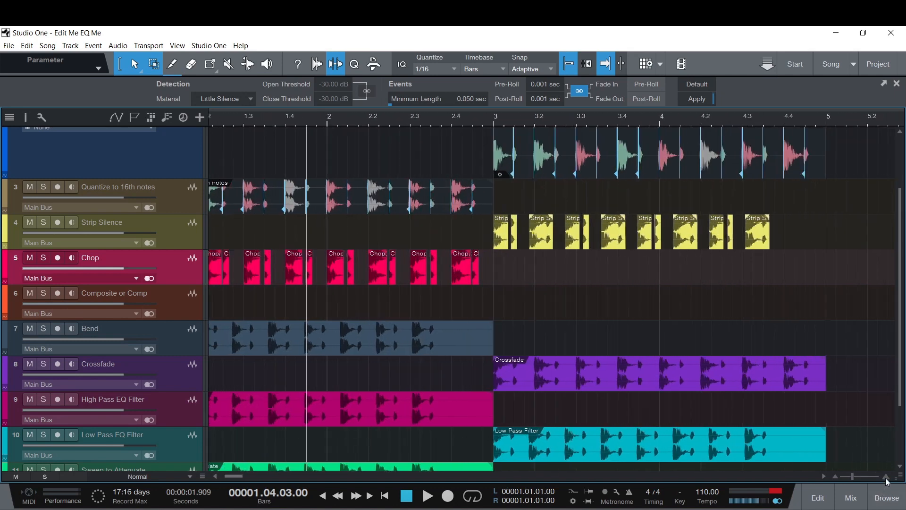
click(886, 478)
click(886, 478)
click(885, 477)
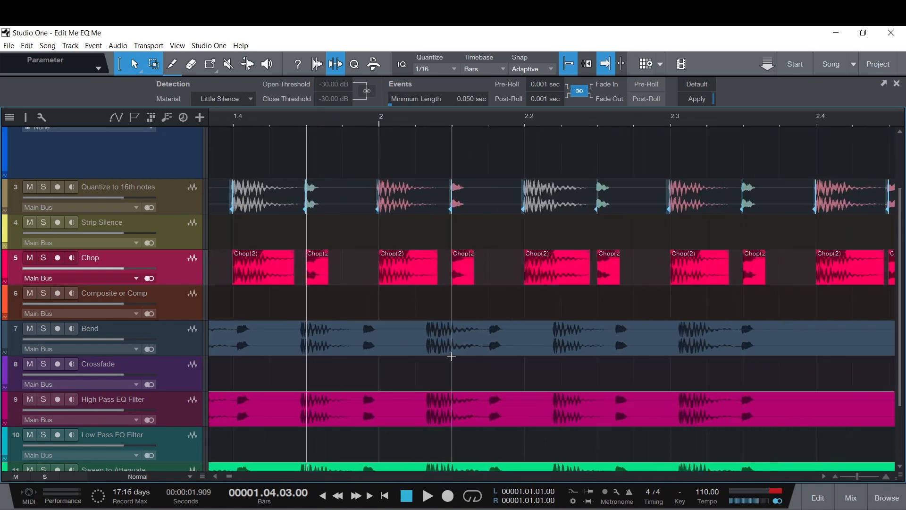
click(380, 122)
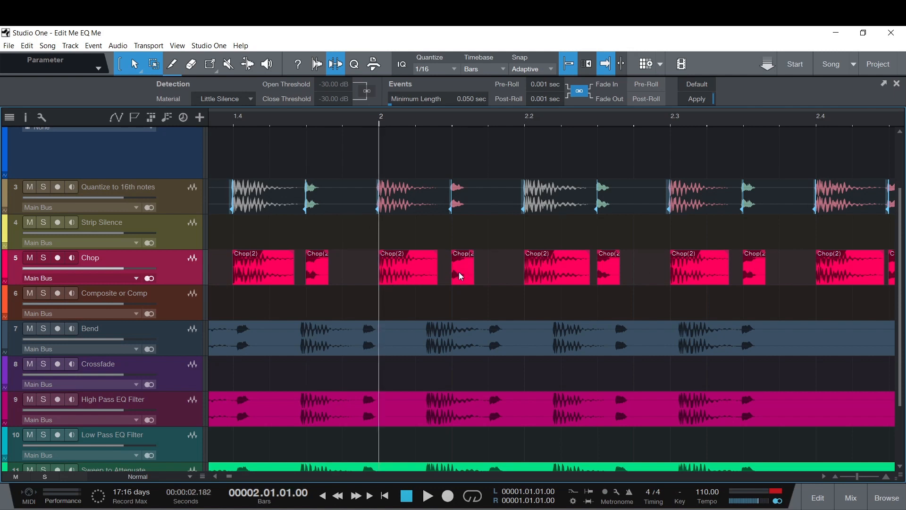
mouse_move(466, 274)
mouse_down()
mouse_move(491, 276)
mouse_move(473, 276)
mouse_up()
click(448, 122)
key(space)
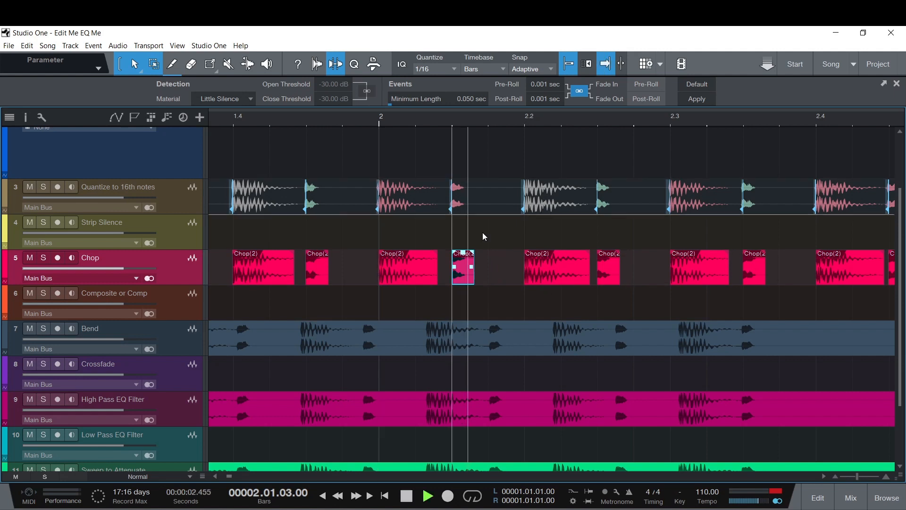
key(space)
- Turn snapping off and audition the short Chop slice at 2.1.3 with the Listen tool
click(448, 128)
key(n)
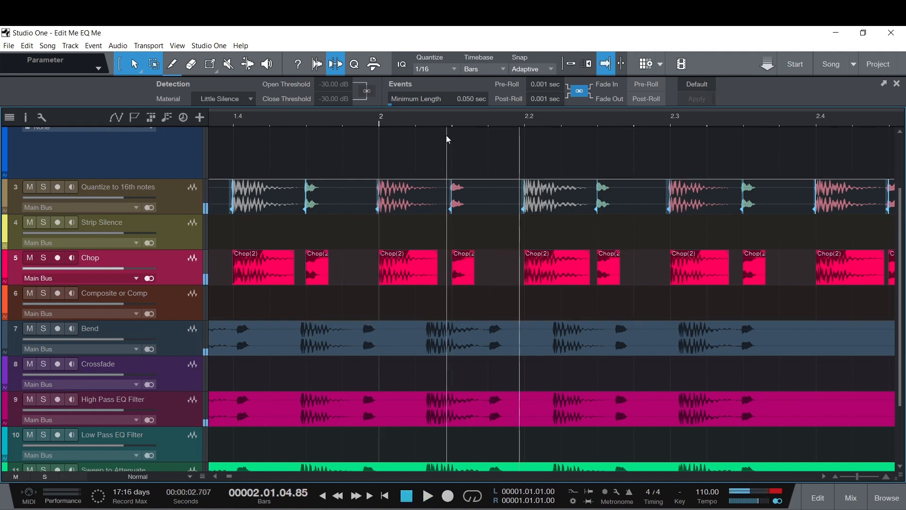
click(267, 65)
click(453, 268)
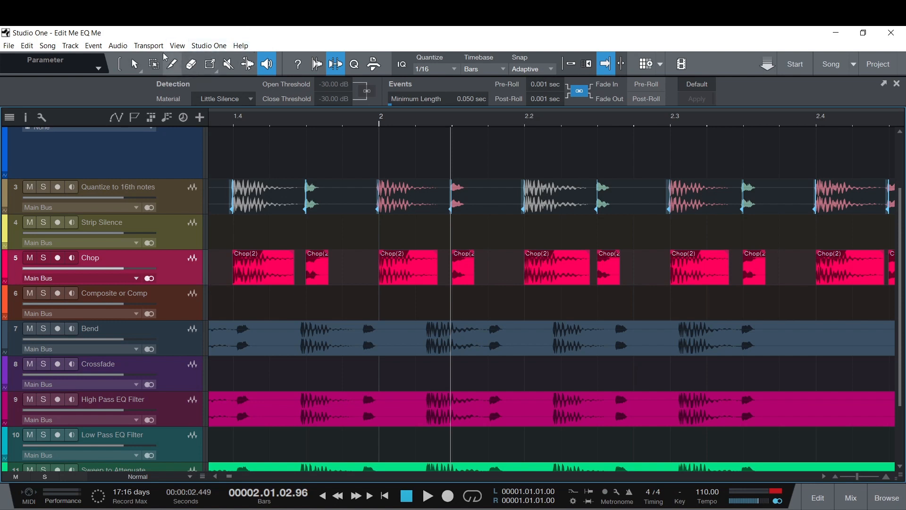
- Move the short Chop slice from 2.1.3 onto the Composite or Comp track, just before 1.1.3
click(137, 63)
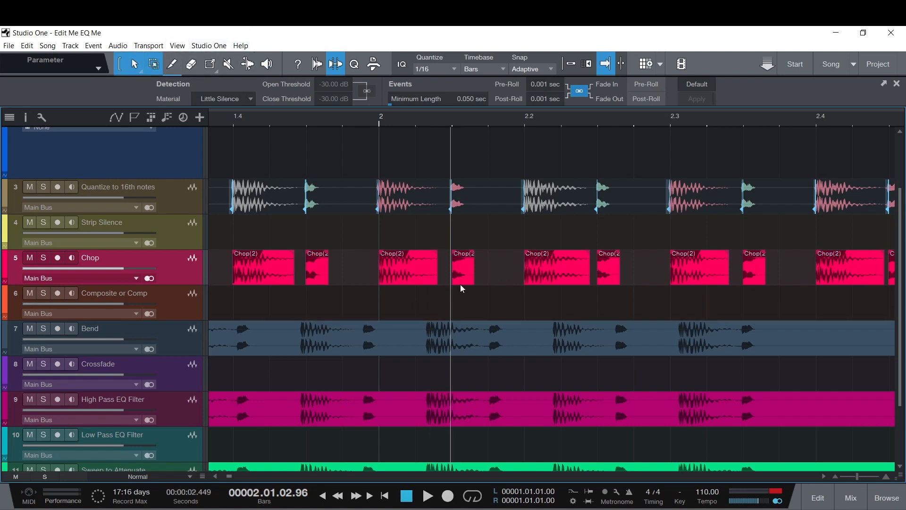
drag(463, 280, 246, 308)
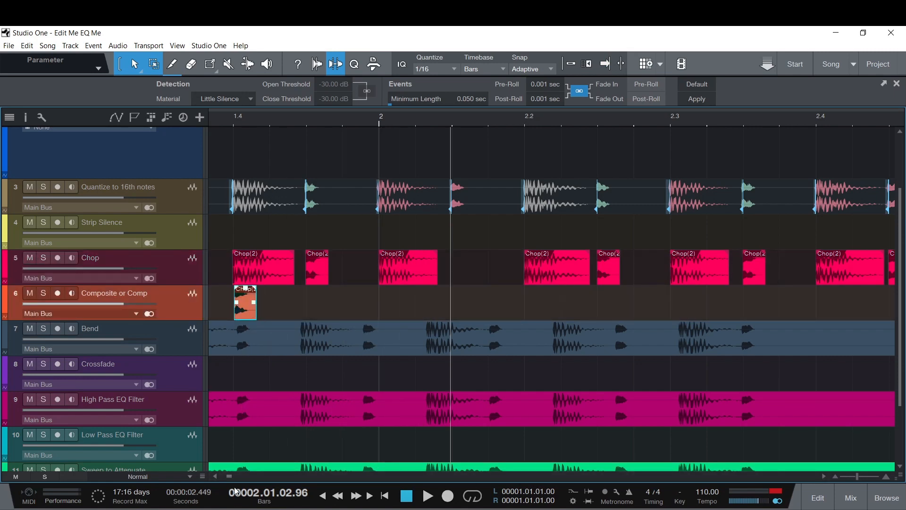
drag(228, 477, 221, 476)
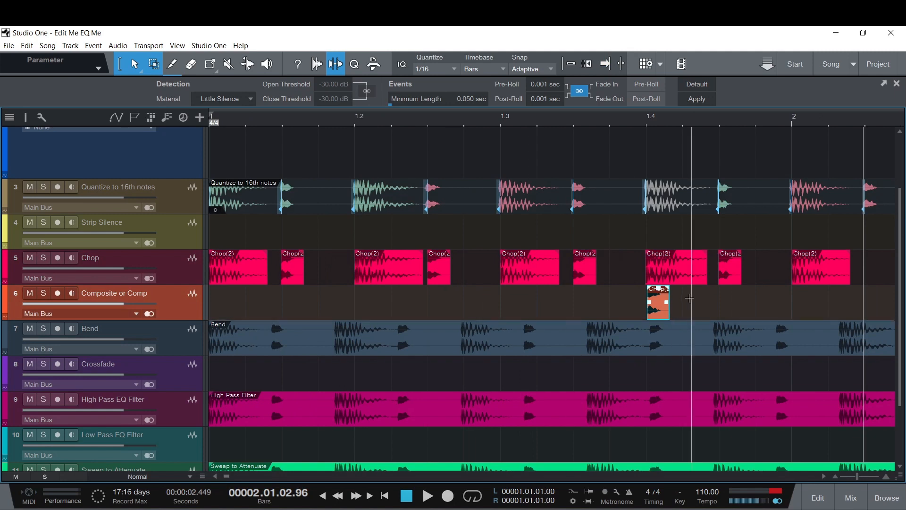
drag(652, 307, 290, 304)
- Rename the slice on the Composite or Comp track as Hi Hat
right_click(290, 295)
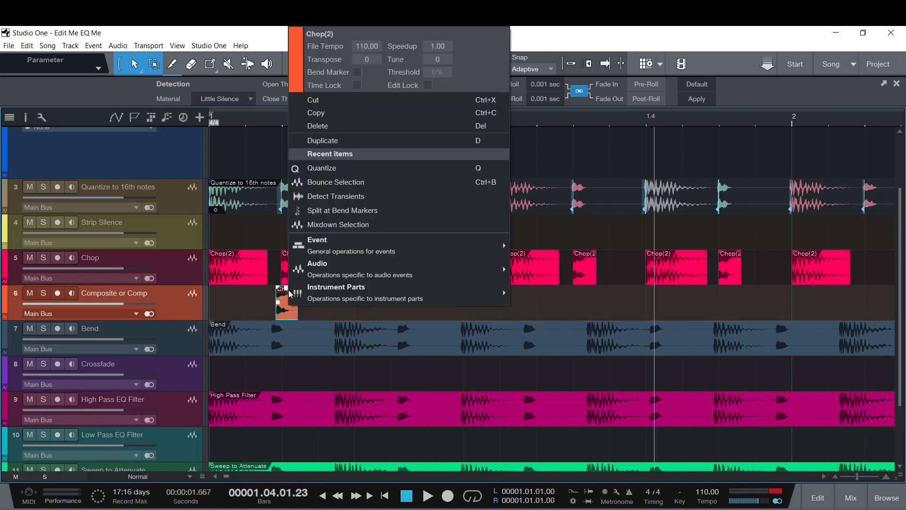
click(320, 37)
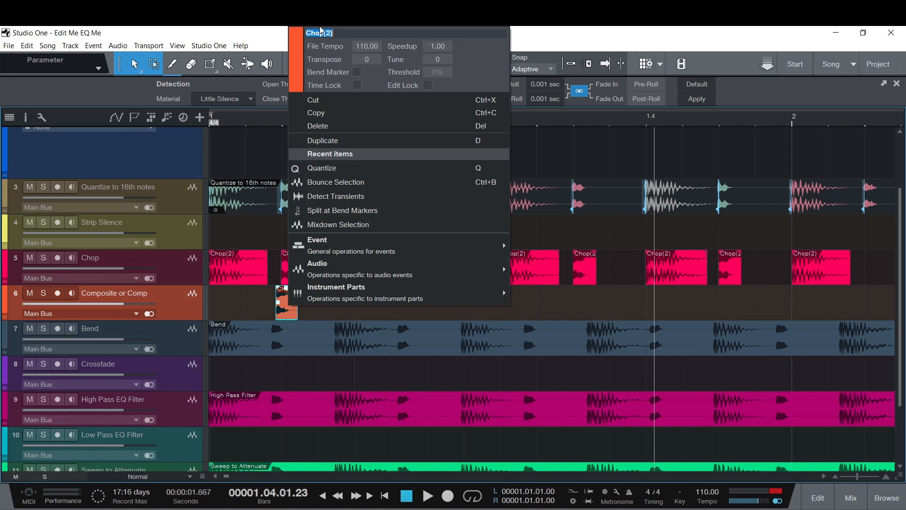
text(Hi Hat)
key(Return)
click(322, 311)
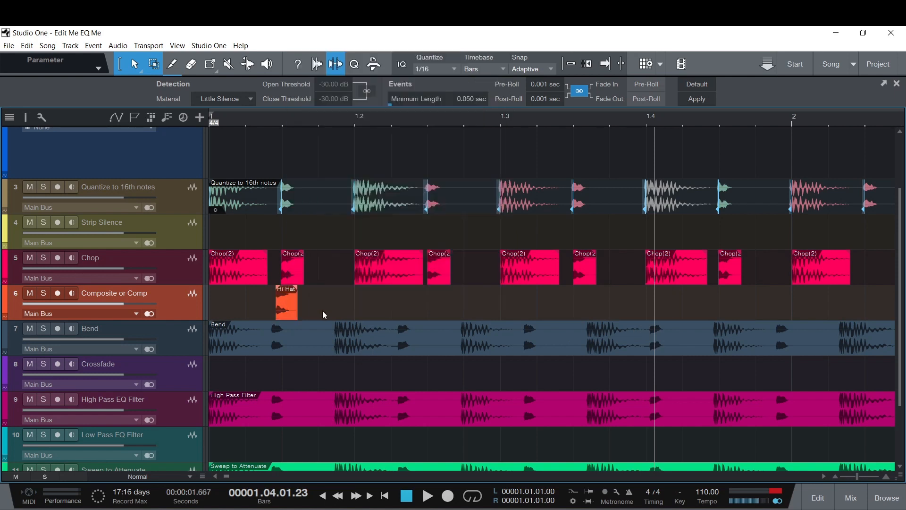
- Move the Hi Hat event to the start of bar 1, extend its end to 1.1.2 and turn snapping on
drag(291, 314, 228, 316)
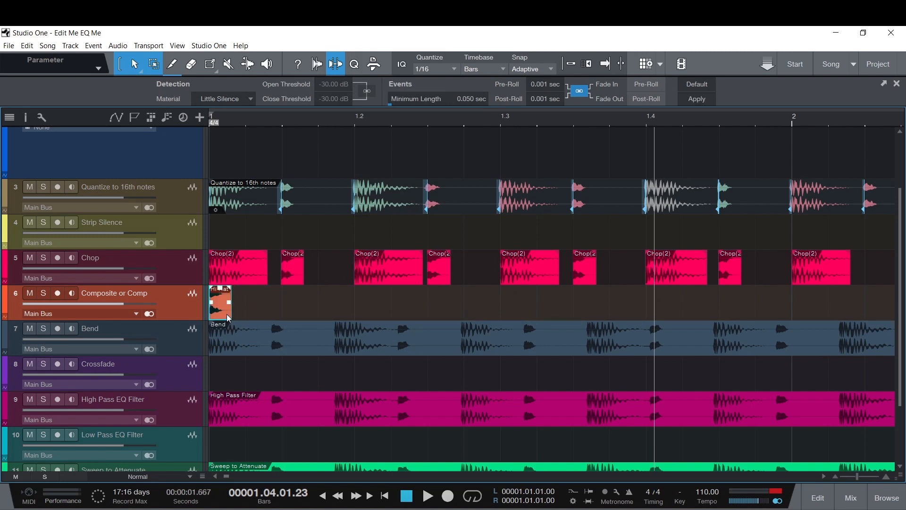
key(d)
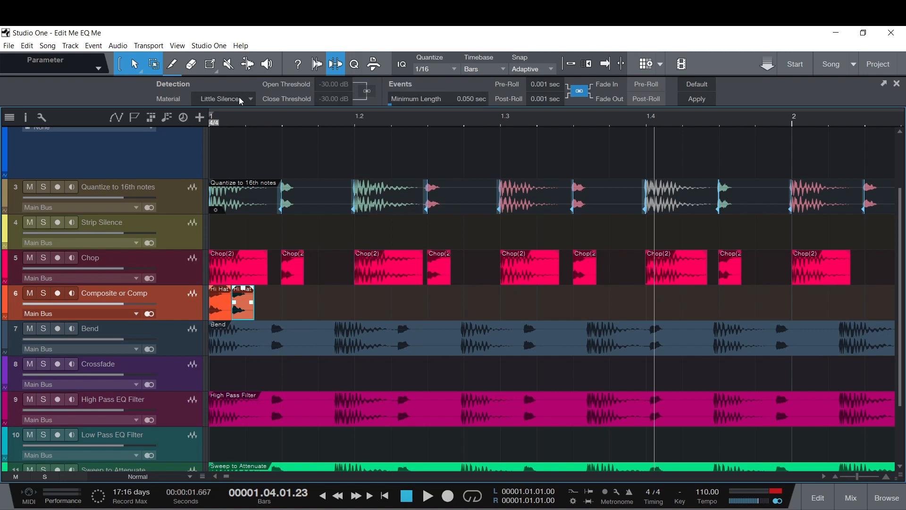
click(246, 124)
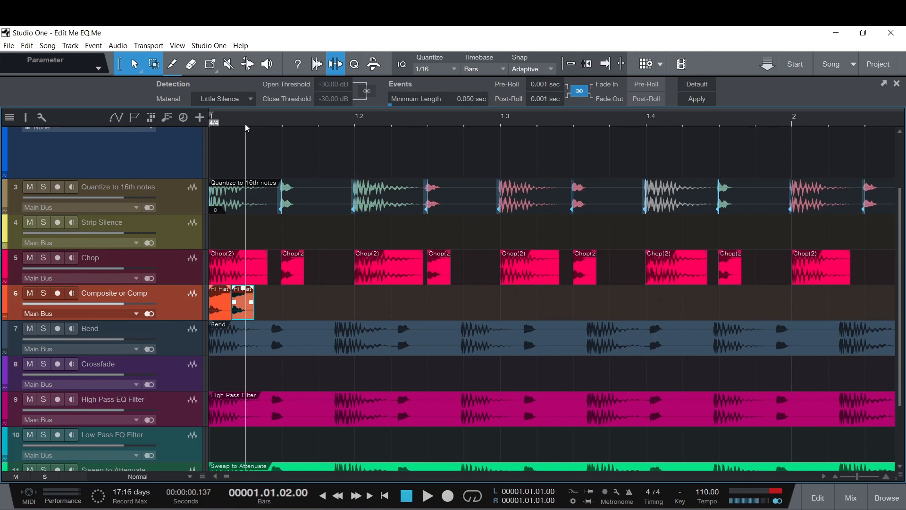
key(ctrl+z)
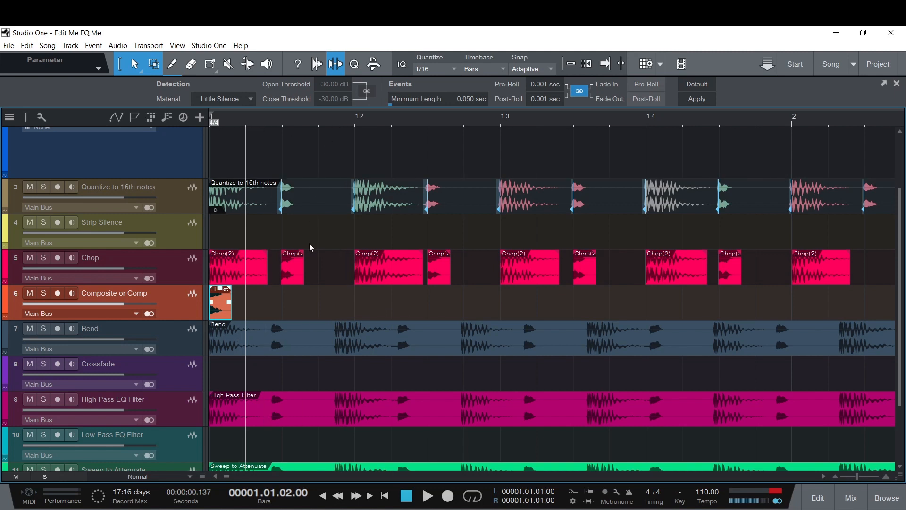
drag(234, 297, 249, 309)
click(569, 64)
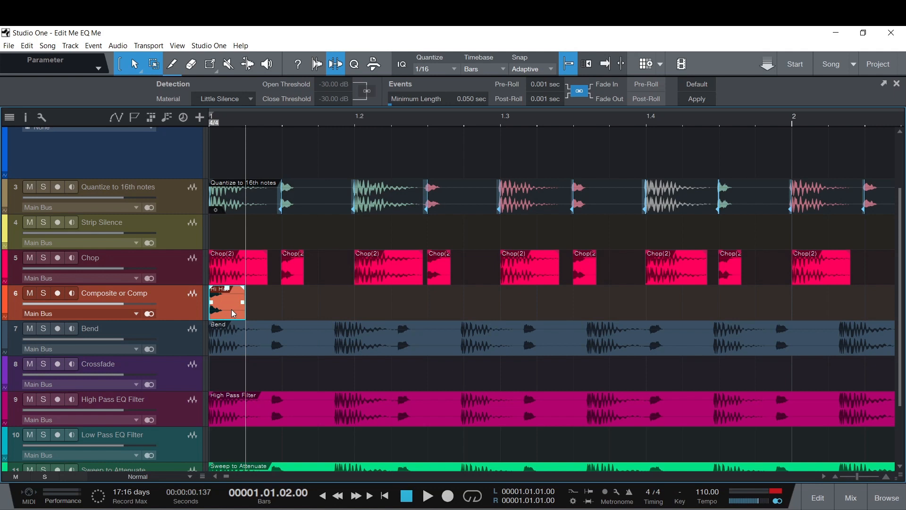
- Duplicate the Hi Hat event back to back nine times, filling the Composite or Comp track up to 1.3.3
key(d)
key(d)
key(d)
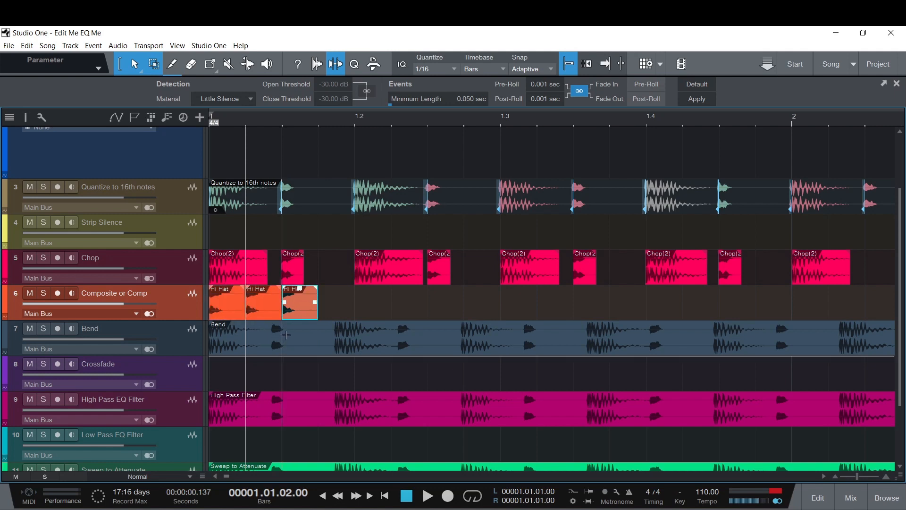
key(d)
key(d)
key(d)
key(d)
key(d)
key(d)
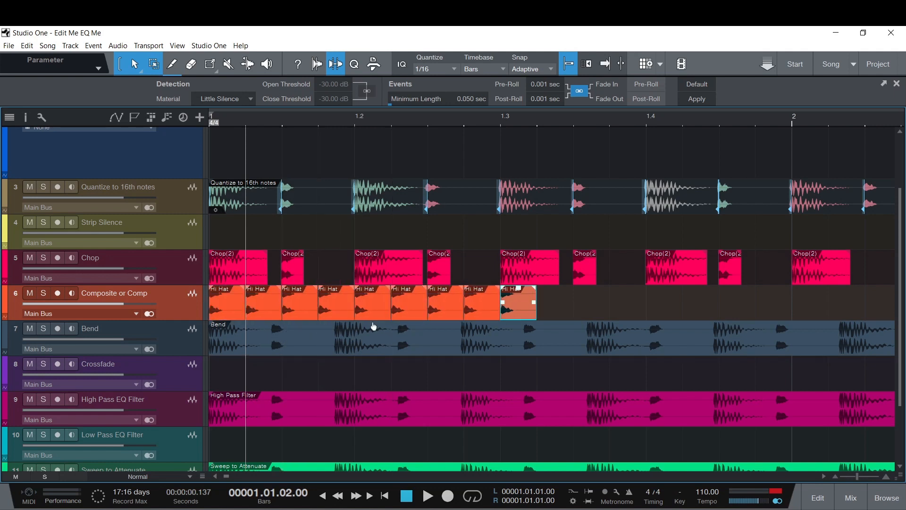
- Solo the Composite or Comp track and play the hi-hat pattern from the start of the song
click(44, 294)
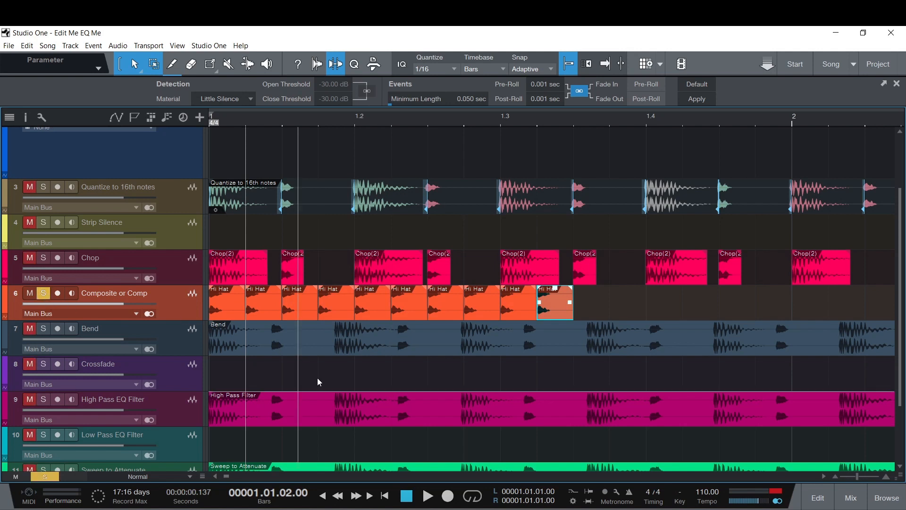
click(384, 496)
key(space)
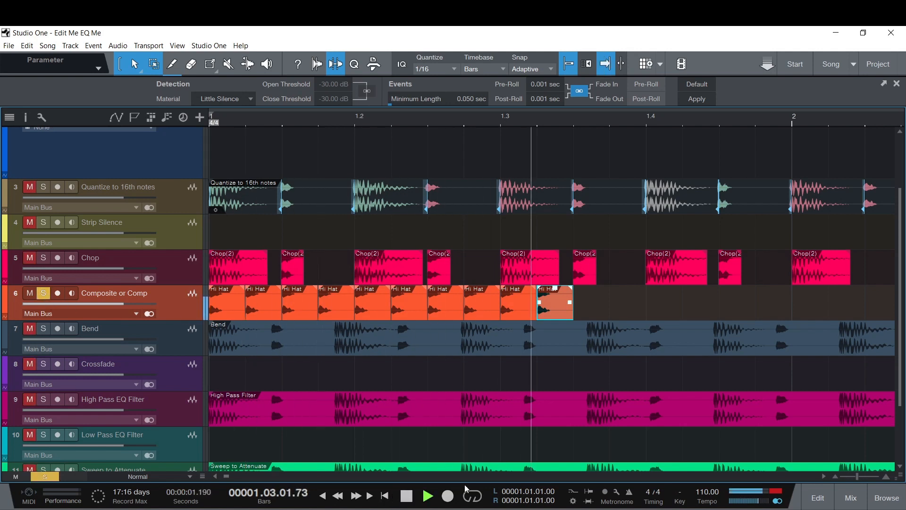
key(space)
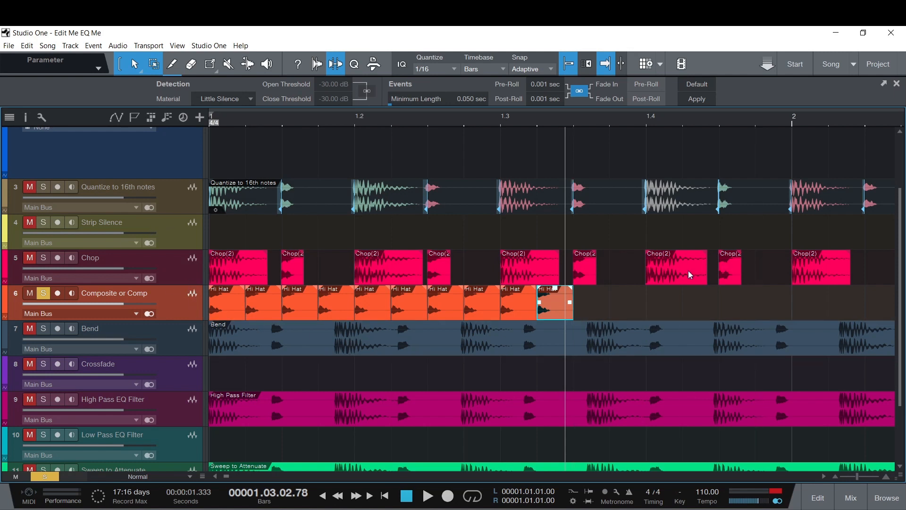
- Audition slices on the Chop track with the Listen tool to find a snare hit
click(267, 63)
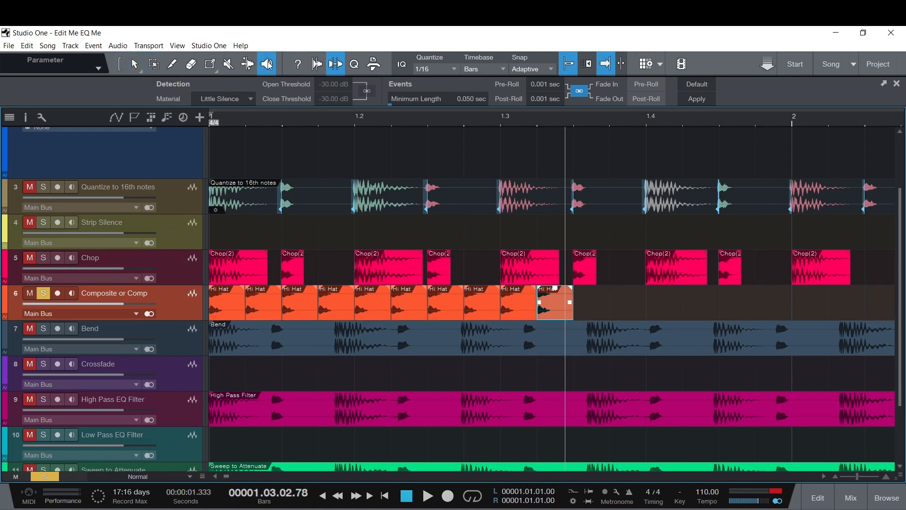
click(668, 252)
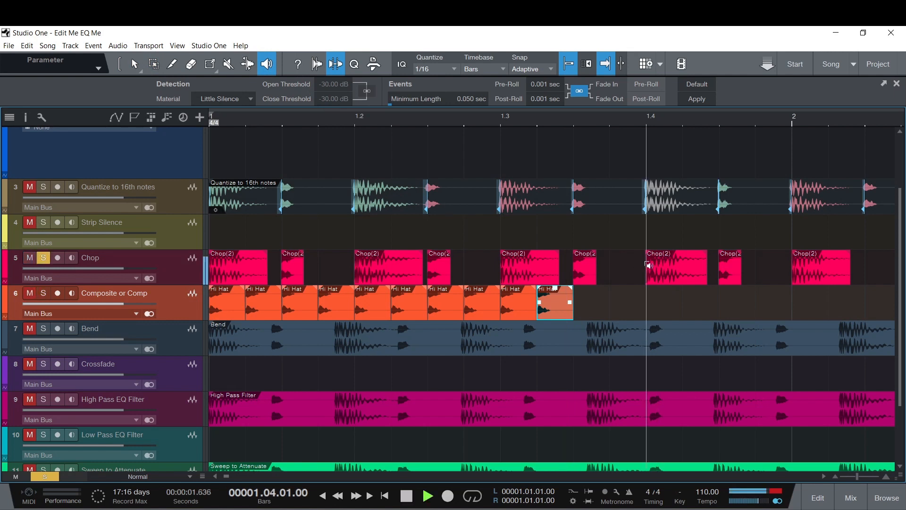
click(334, 255)
click(334, 255)
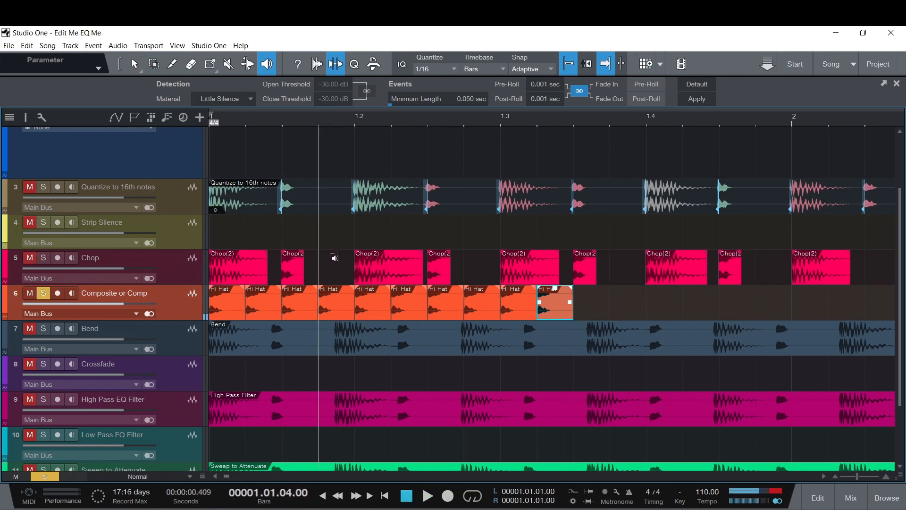
click(272, 256)
click(333, 260)
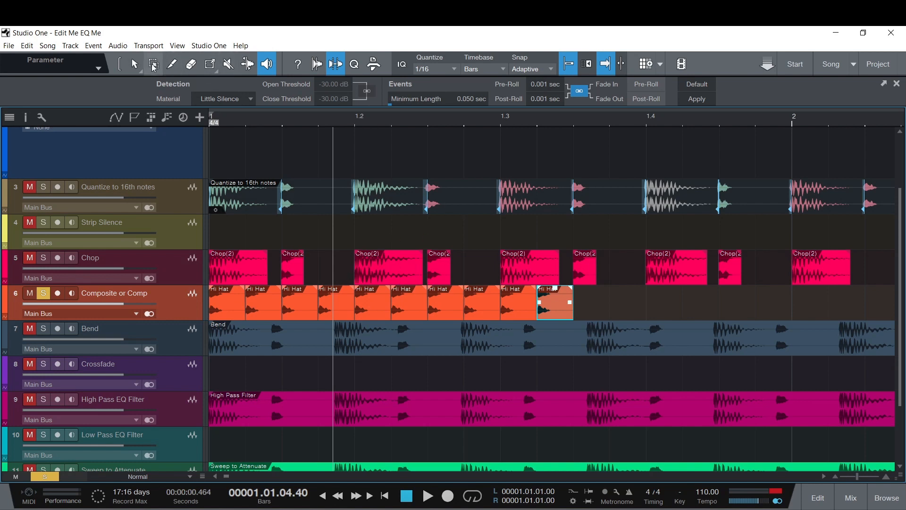
- Copy the Chop slice at 1.2 onto the Composite or Comp track at 1.4
click(137, 64)
click(395, 273)
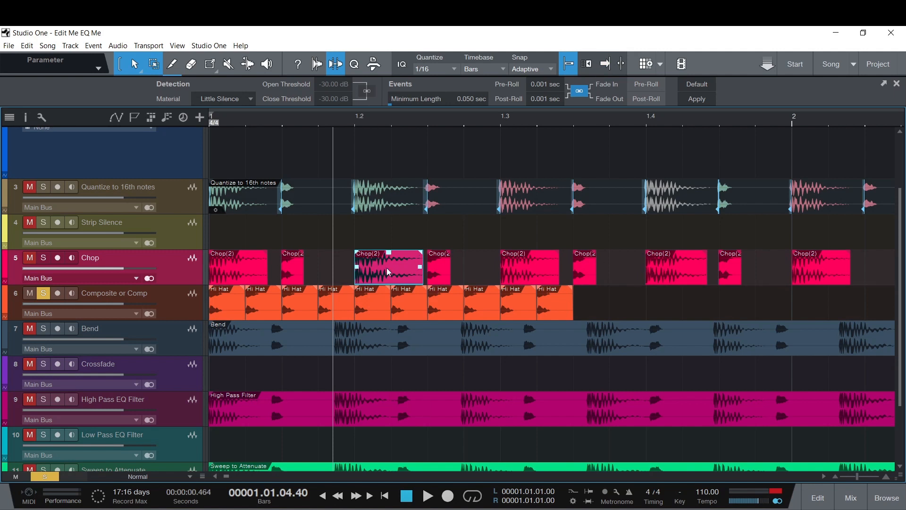
drag(385, 278, 669, 309)
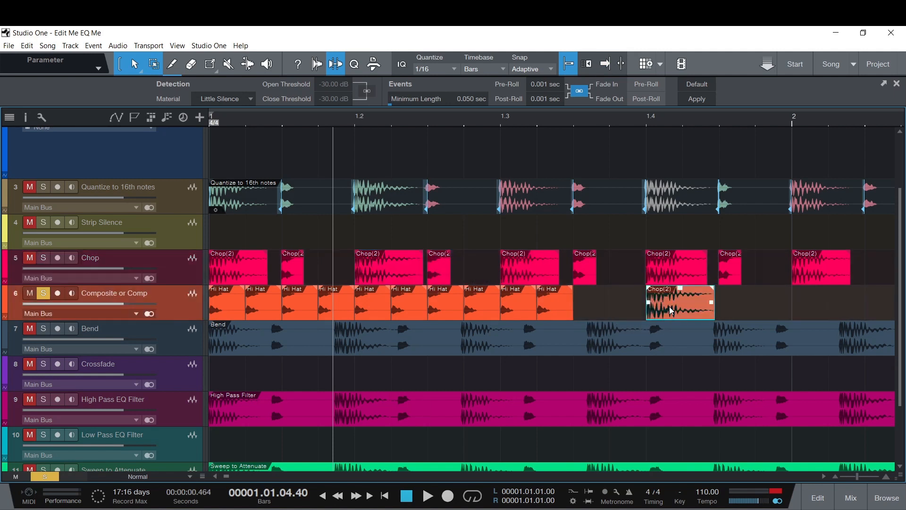
- Rename the copied slice at 1.4 on the Composite or Comp track as Snare
right_click(670, 307)
click(707, 34)
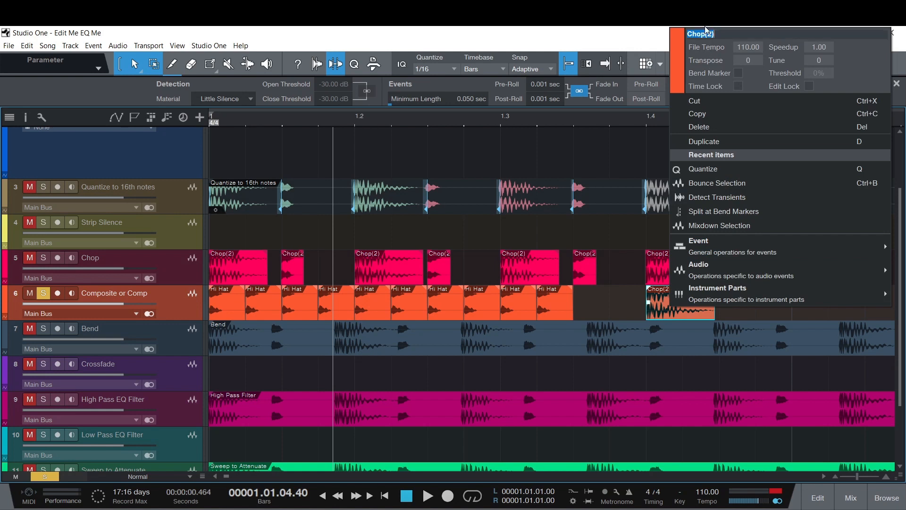
text(Snare)
key(Return)
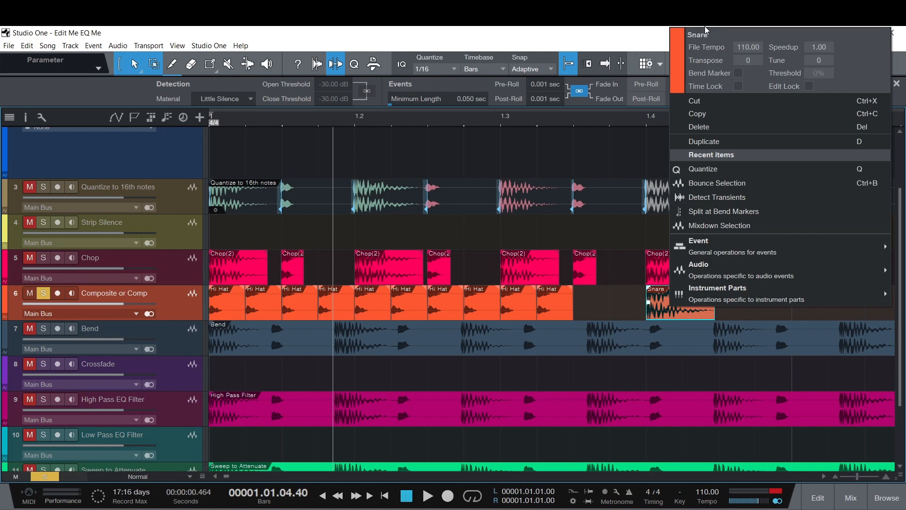
click(621, 286)
- Extend the Snare event's end to 1.4.3 and slightly lower its volume envelope
mouse_move(717, 300)
mouse_down()
mouse_move(682, 303)
mouse_move(734, 314)
mouse_move(684, 311)
mouse_move(859, 307)
mouse_move(687, 305)
mouse_move(798, 306)
mouse_move(673, 296)
mouse_move(717, 297)
mouse_up()
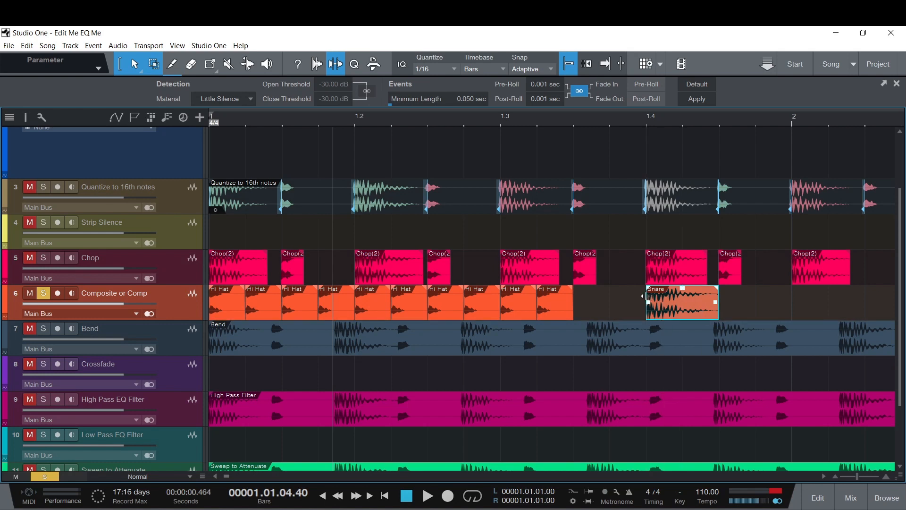
mouse_move(642, 295)
mouse_down()
mouse_move(578, 298)
mouse_move(646, 299)
mouse_up()
drag(715, 290, 682, 294)
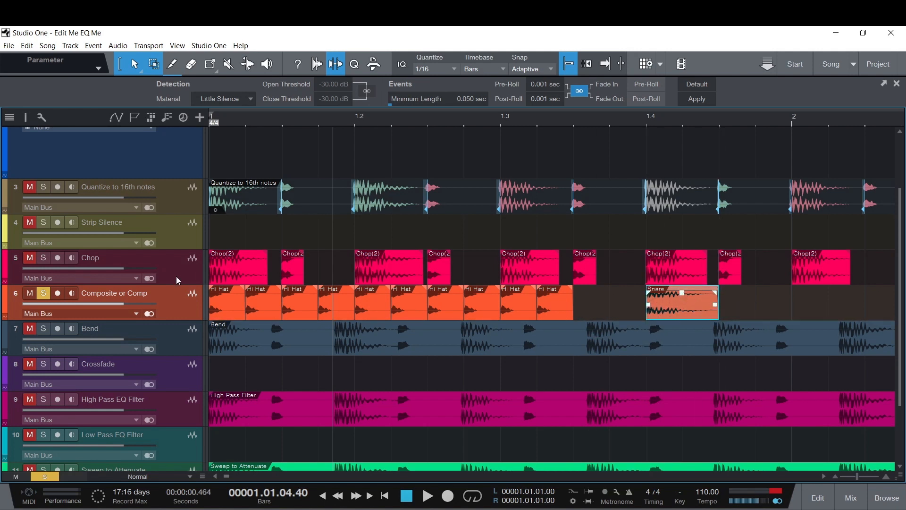
- Play the Snare event repeatedly from shortly before 1.4 to check its level and tail
click(628, 120)
key(space)
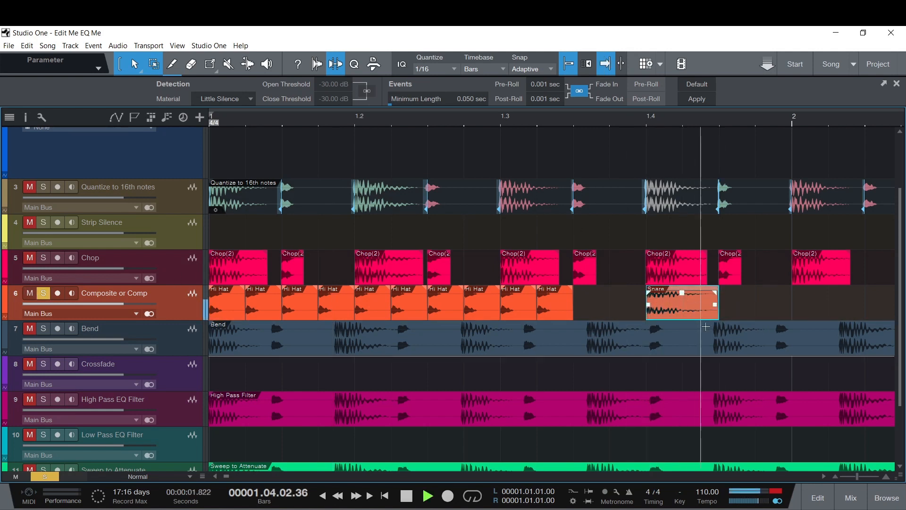
key(space)
click(616, 123)
key(space)
key(space)
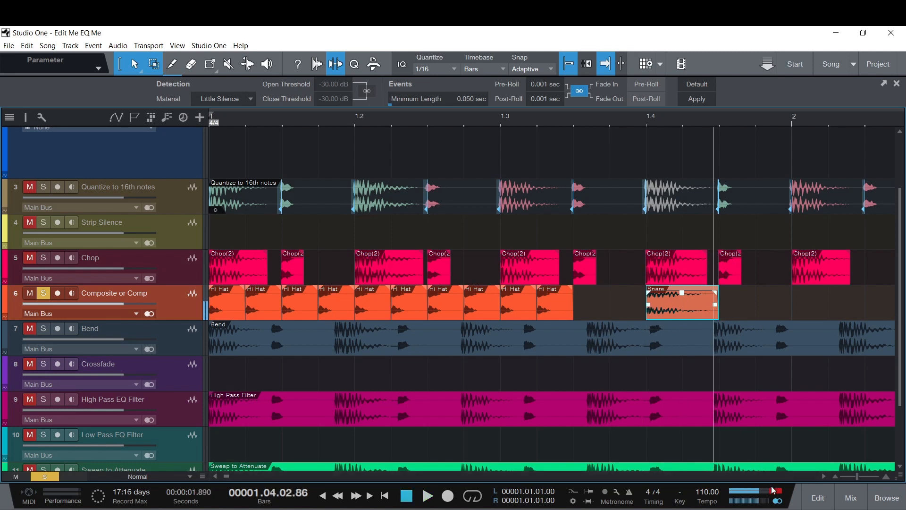
key(space)
click(622, 114)
key(space)
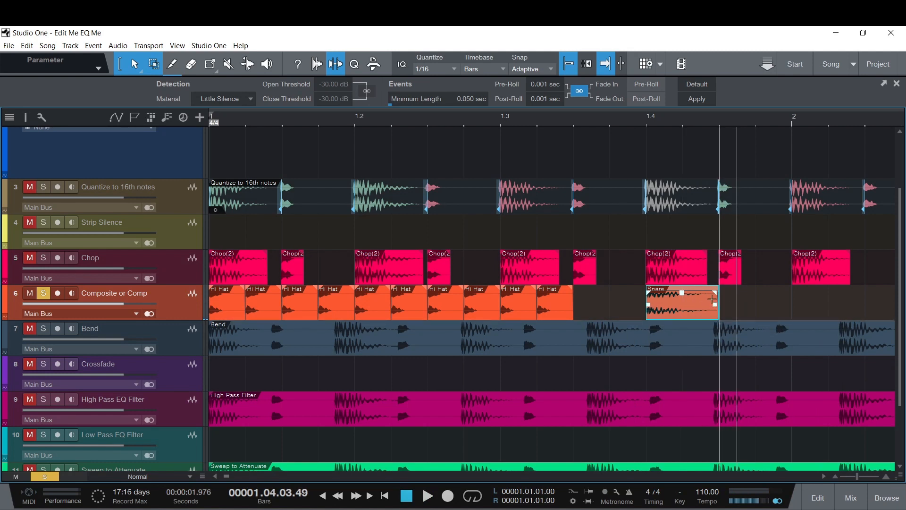
- Shorten the Snare event to end about midway between 1.4.2 and 1.4.3, audition it and turn snapping off
drag(721, 298, 703, 297)
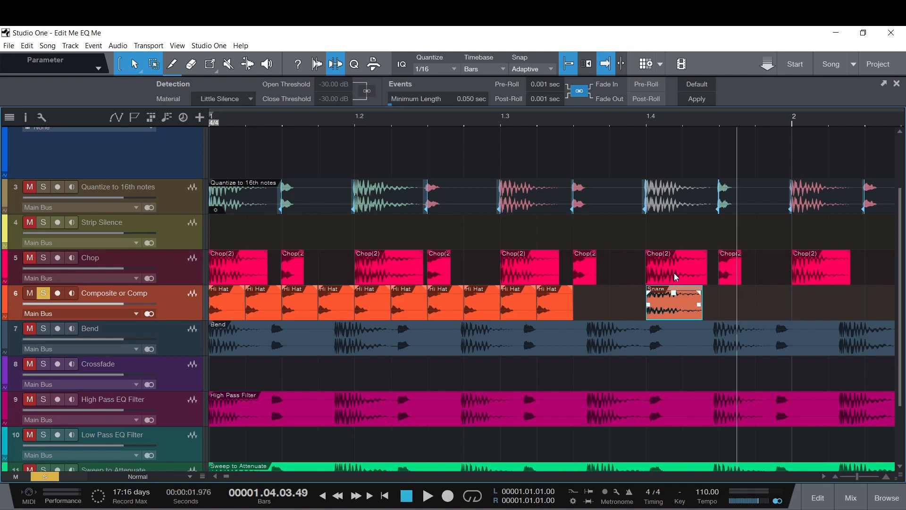
click(614, 115)
key(space)
key(space)
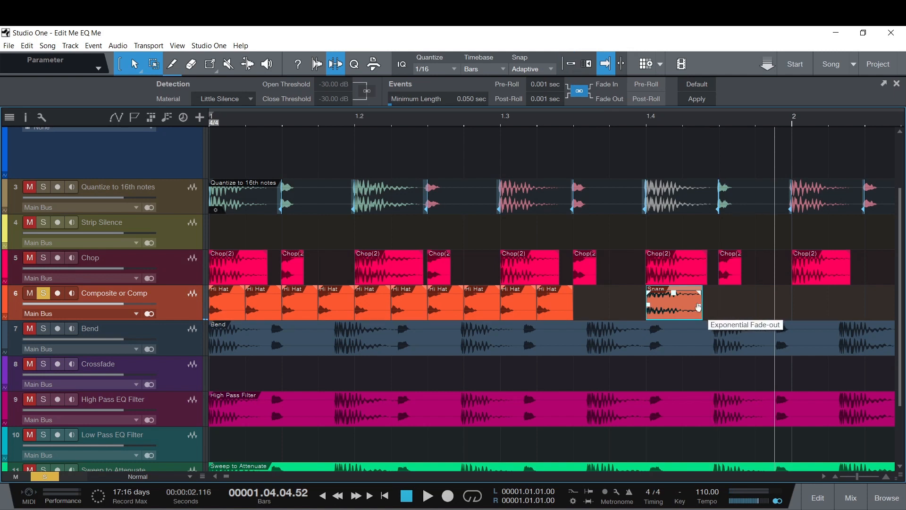
- Trim the Snare event's end slightly further, give it a 23.1 ms fade-out and audition the result
drag(701, 298, 690, 296)
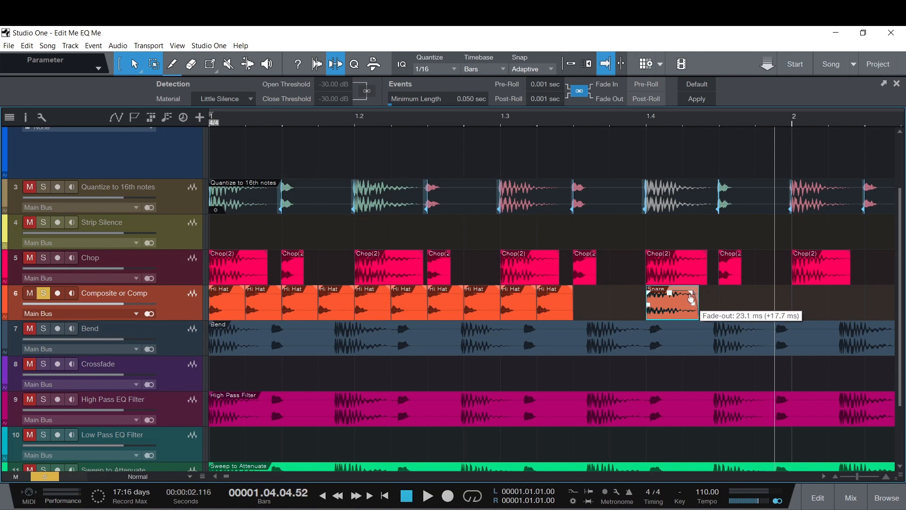
click(613, 119)
key(space)
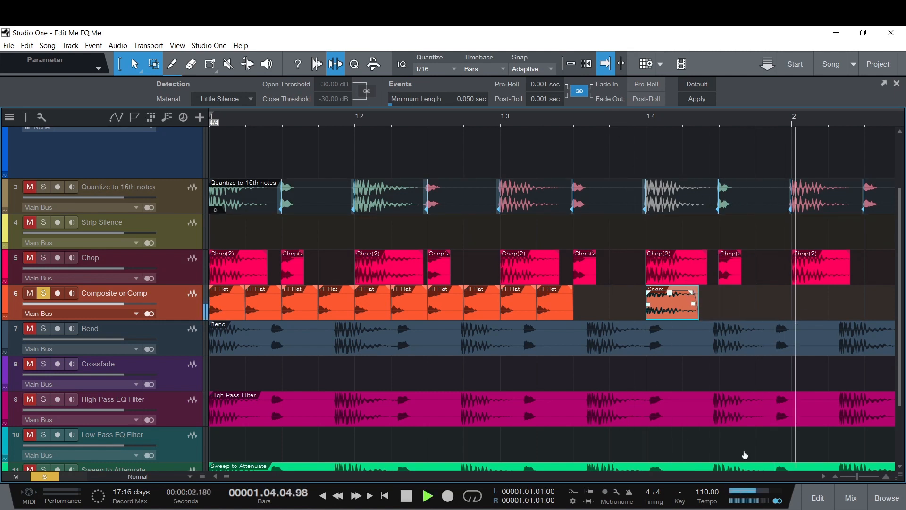
key(space)
click(607, 122)
key(space)
key(space)
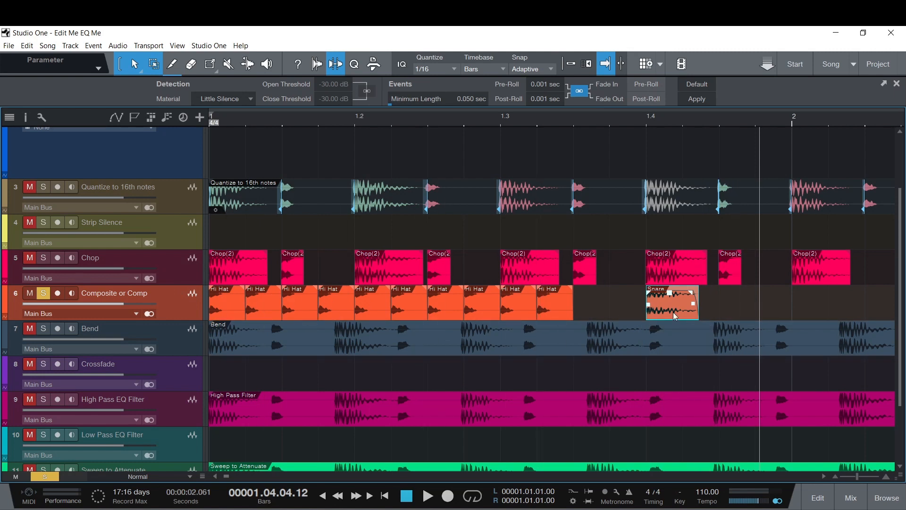
- Duplicate the Snare, nudge the copy slightly earlier against the first, turn snapping on and play both hits
key(d)
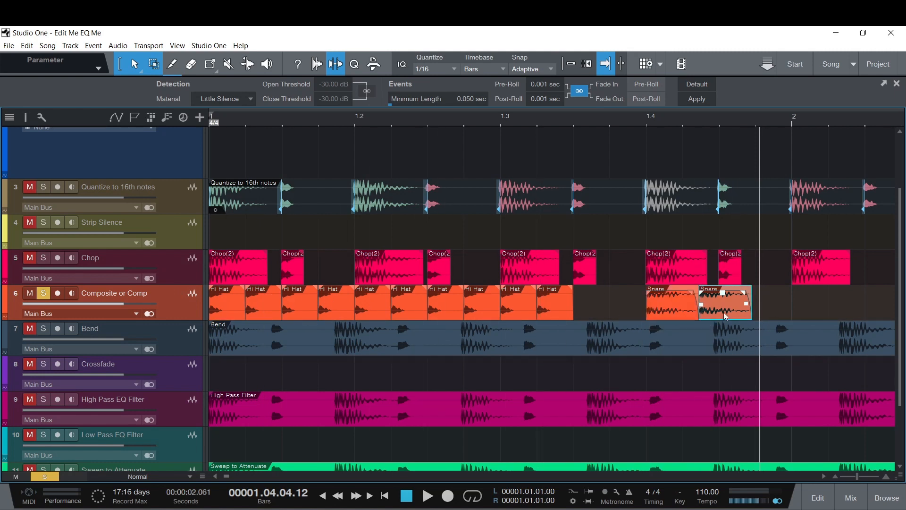
mouse_move(724, 312)
mouse_down()
mouse_move(776, 307)
mouse_move(723, 312)
mouse_up()
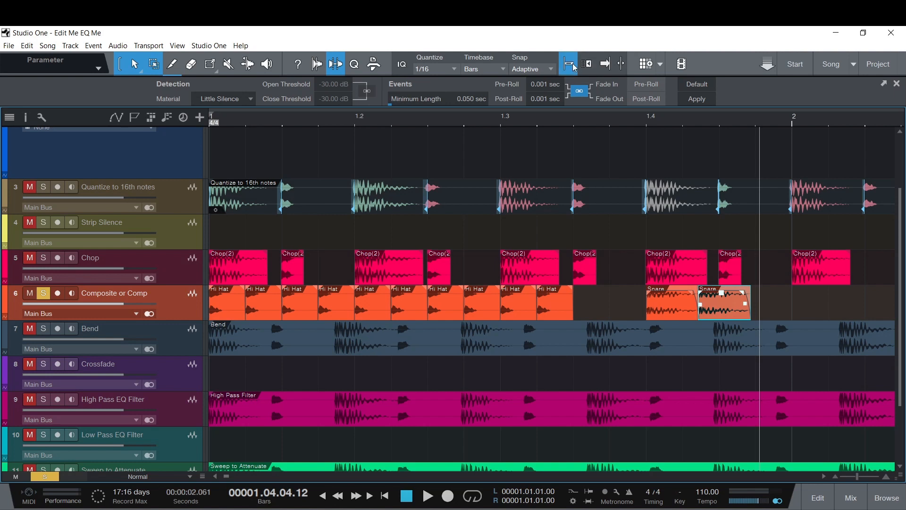
click(609, 120)
key(space)
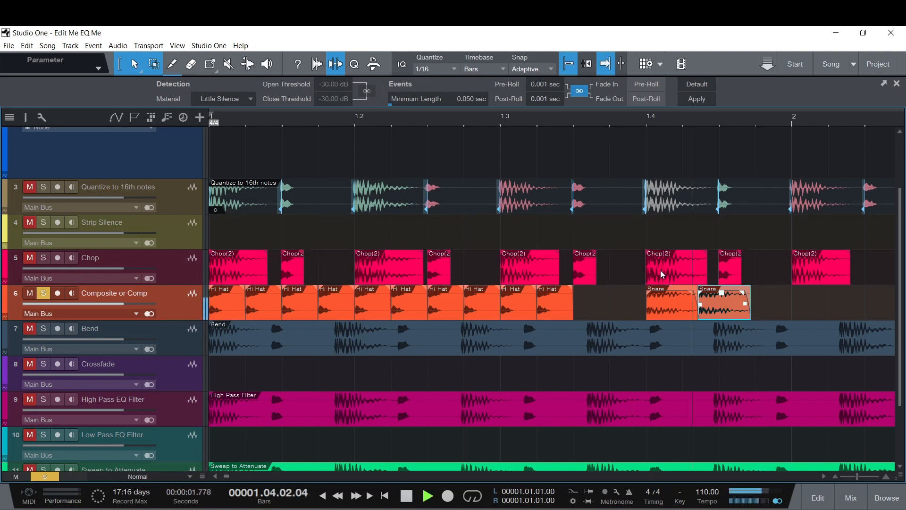
click(603, 122)
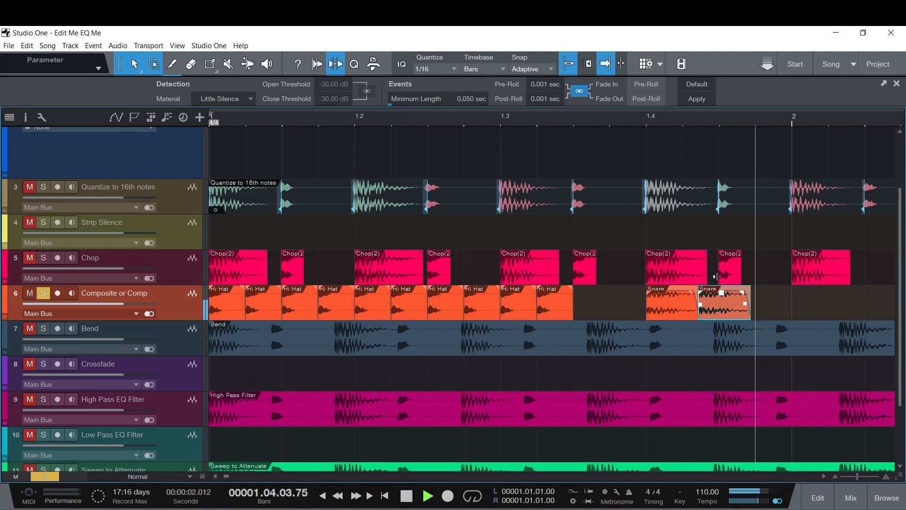
key(space)
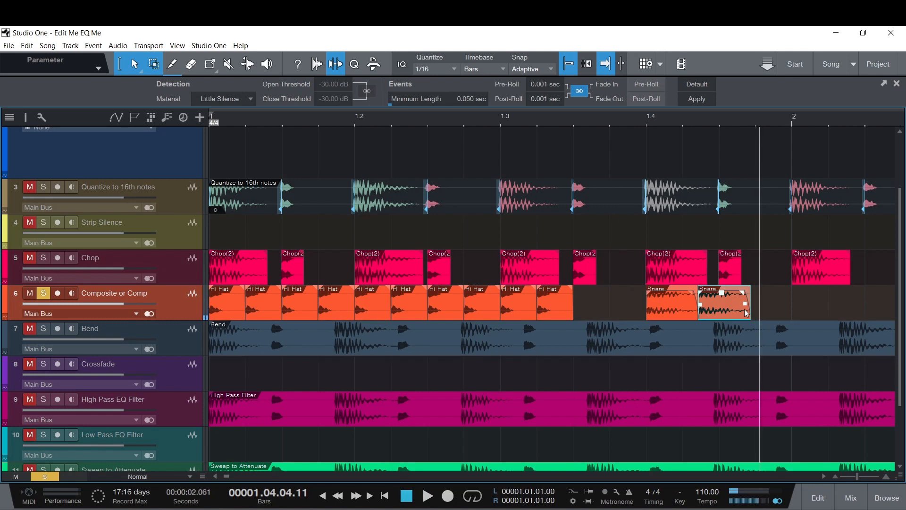
- Duplicate the last Hi Hat event twice to fill the gap from 1.3.3 to the first Snare at 1.4
click(551, 311)
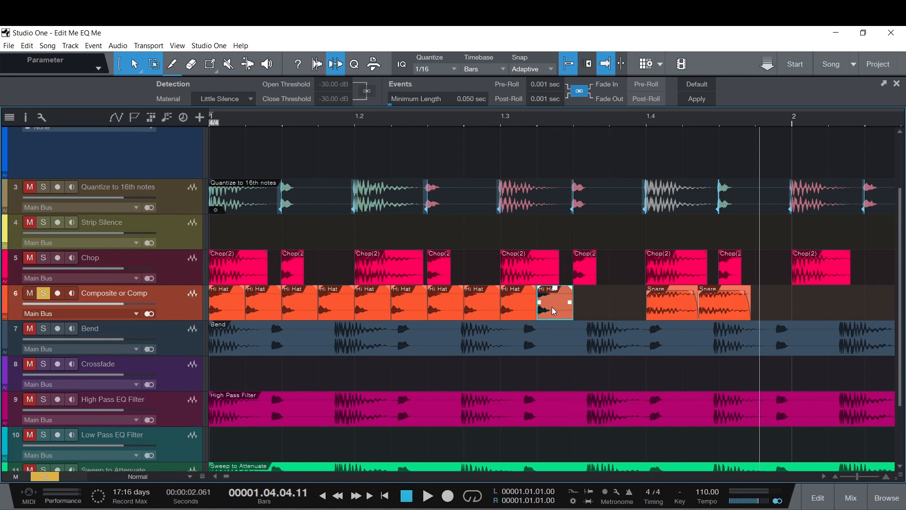
key(d)
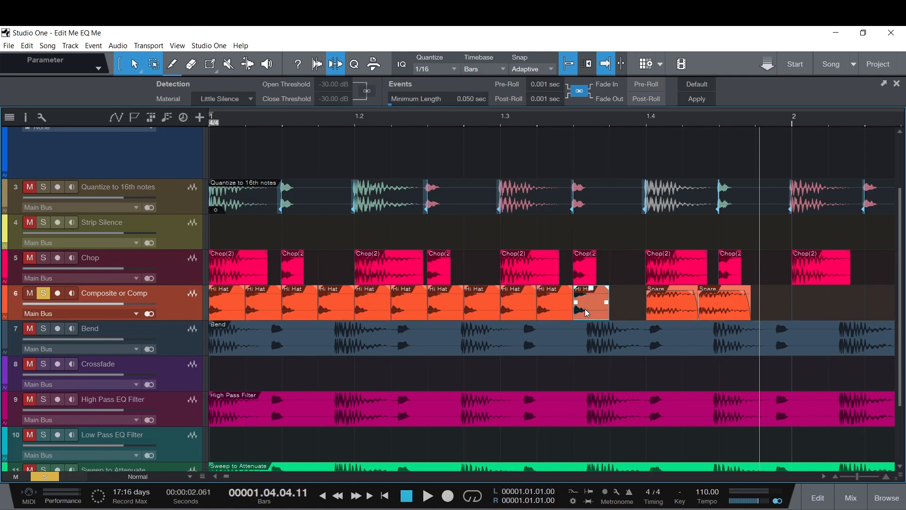
drag(585, 309, 618, 307)
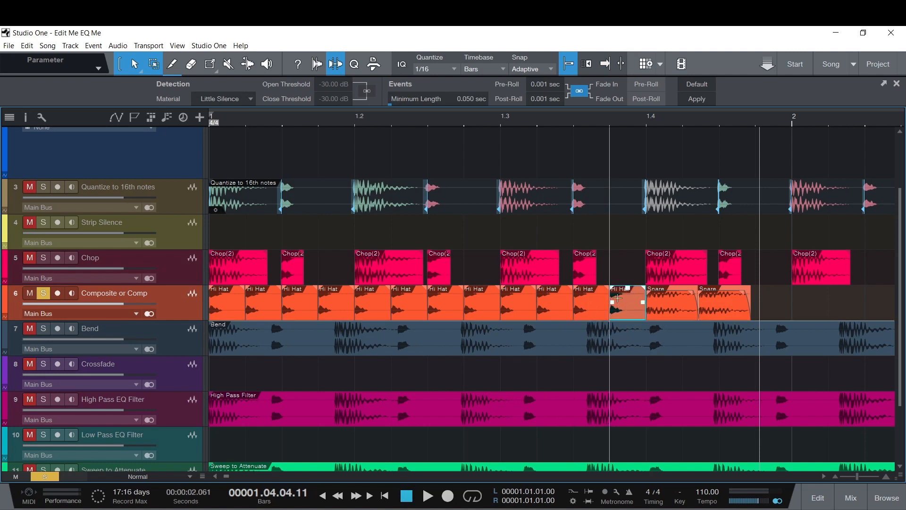
- Reverse the audio of the Hi Hat event at 1.3.4 and play back the transition into the Snare
right_click(620, 309)
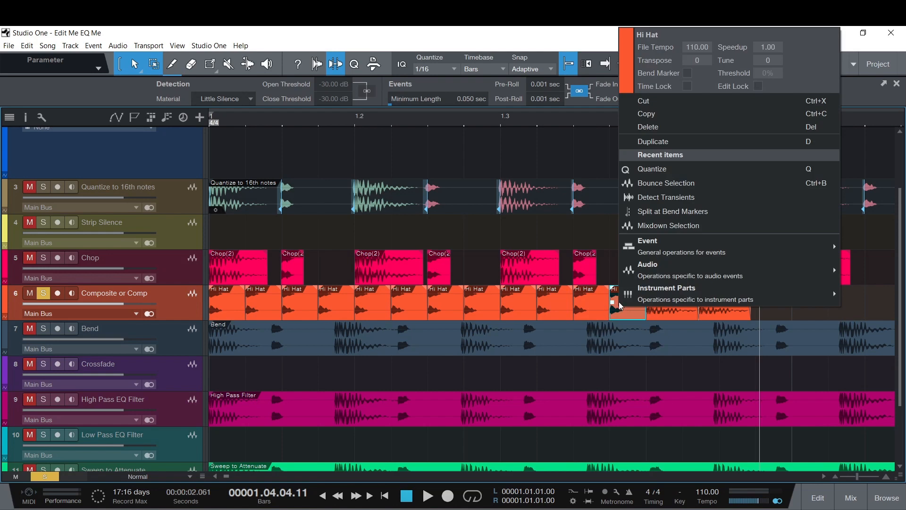
mouse_move(669, 267)
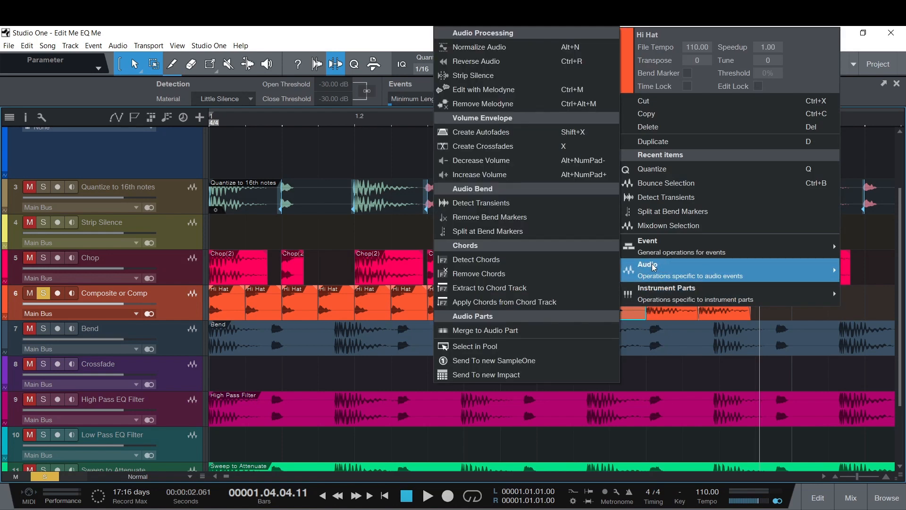
click(492, 62)
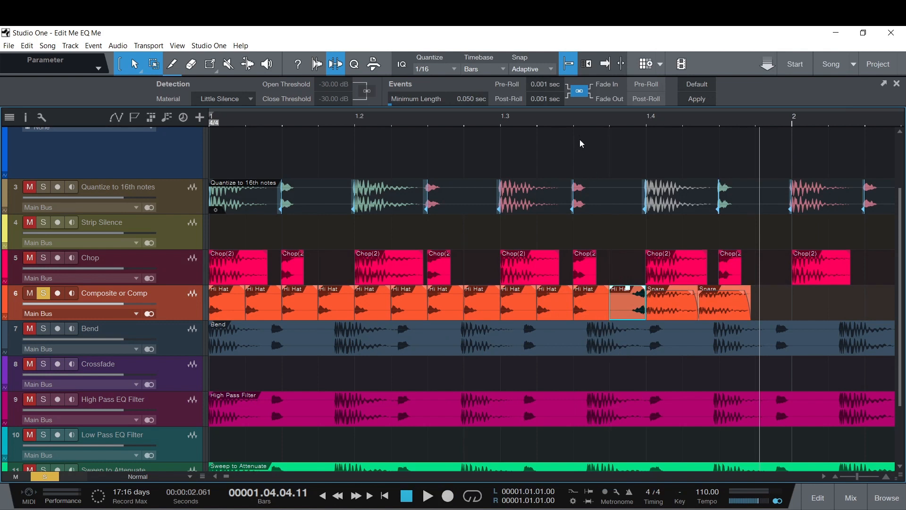
click(605, 64)
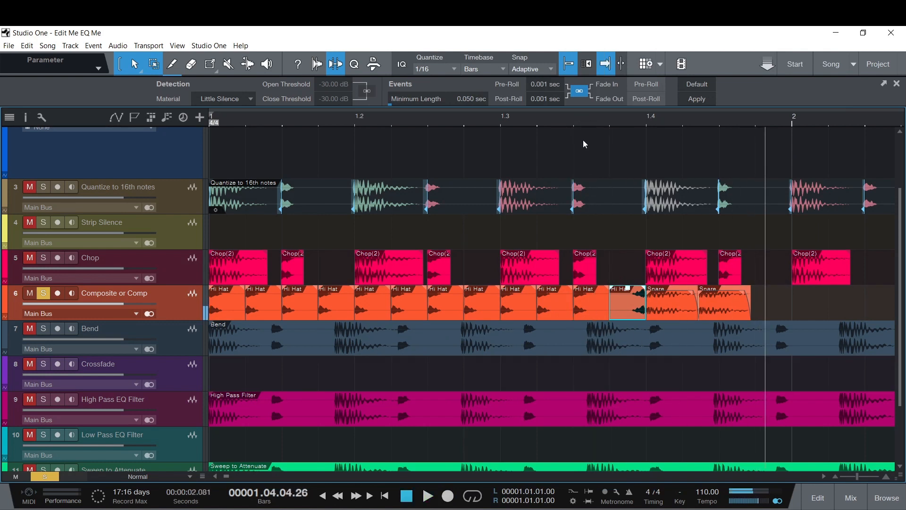
- Crossfade the reversed Hi Hat event into the first Snare at 1.4 and play back the transition
click(661, 310)
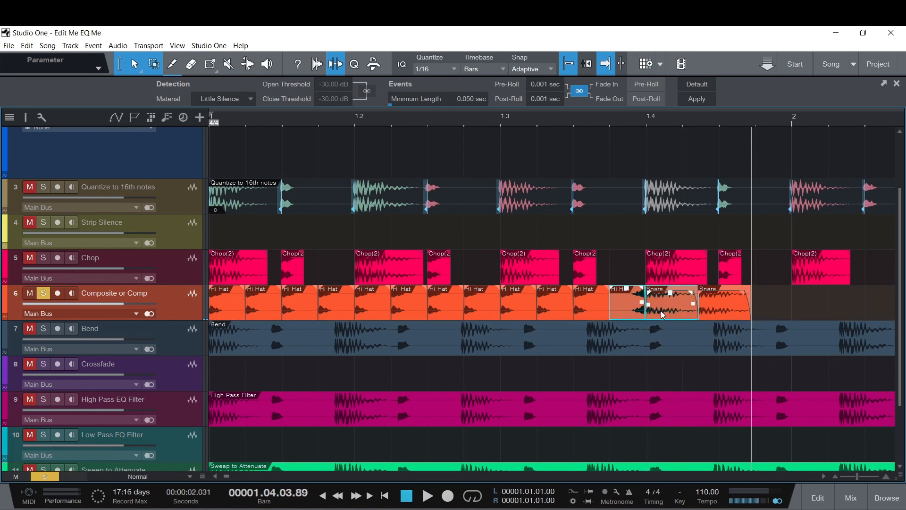
click(645, 119)
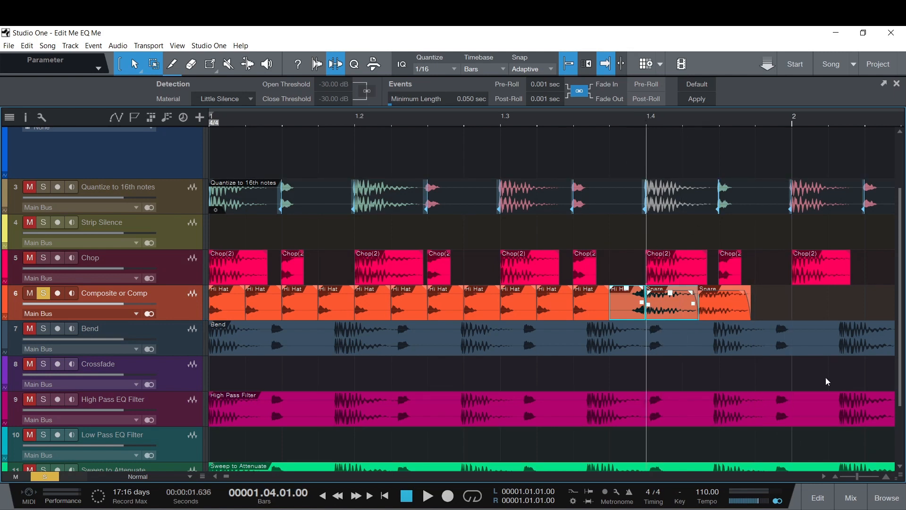
click(857, 477)
drag(857, 477, 863, 478)
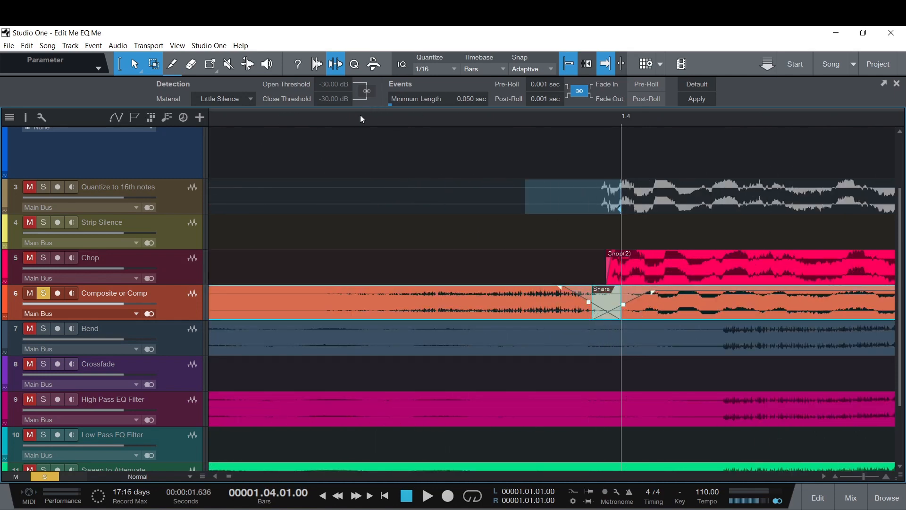
click(361, 114)
key(space)
key(space)
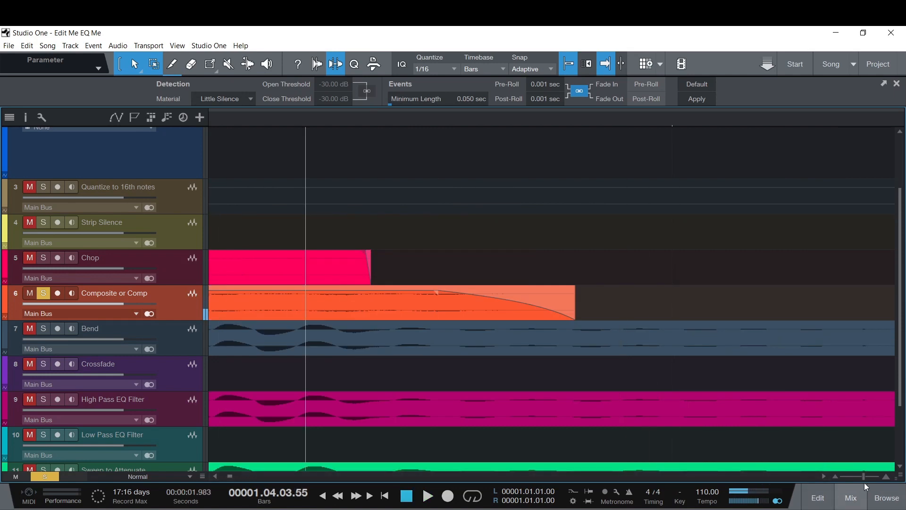
drag(863, 477, 855, 477)
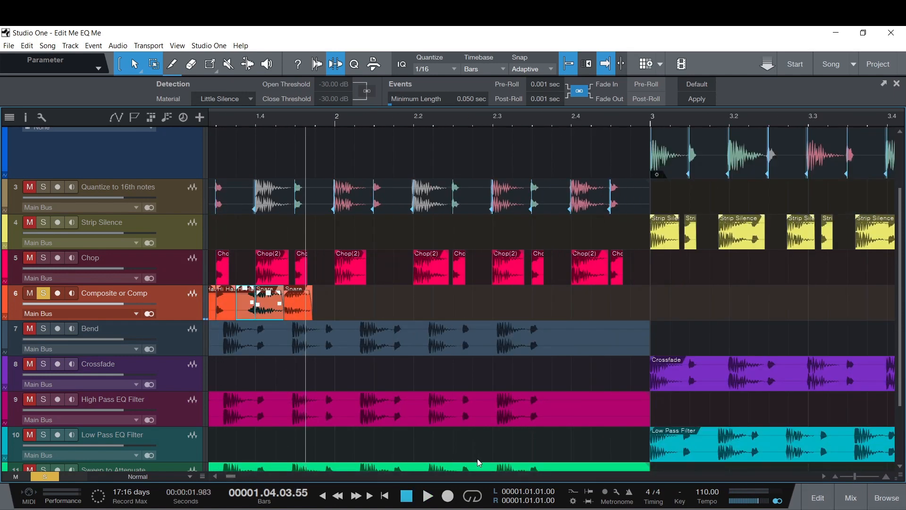
drag(232, 477, 229, 477)
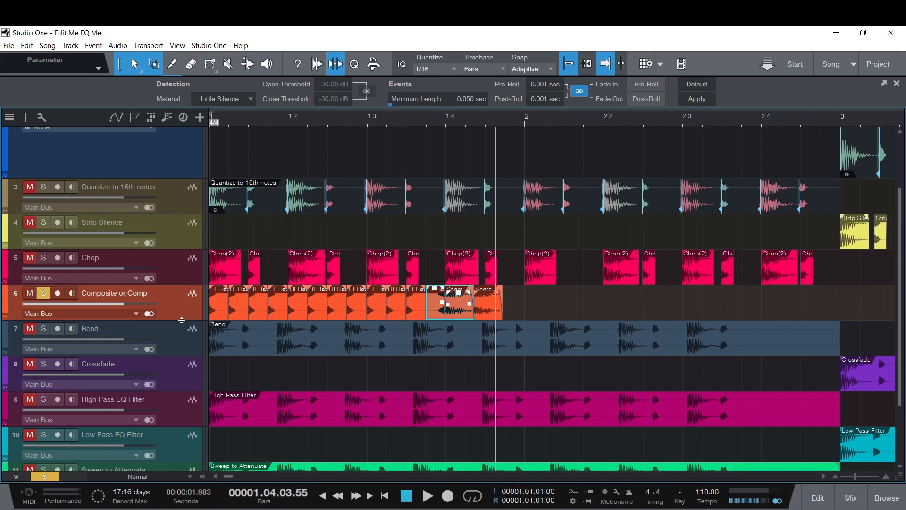
- Turn off solo on the Composite or Comp track
right_click(181, 321)
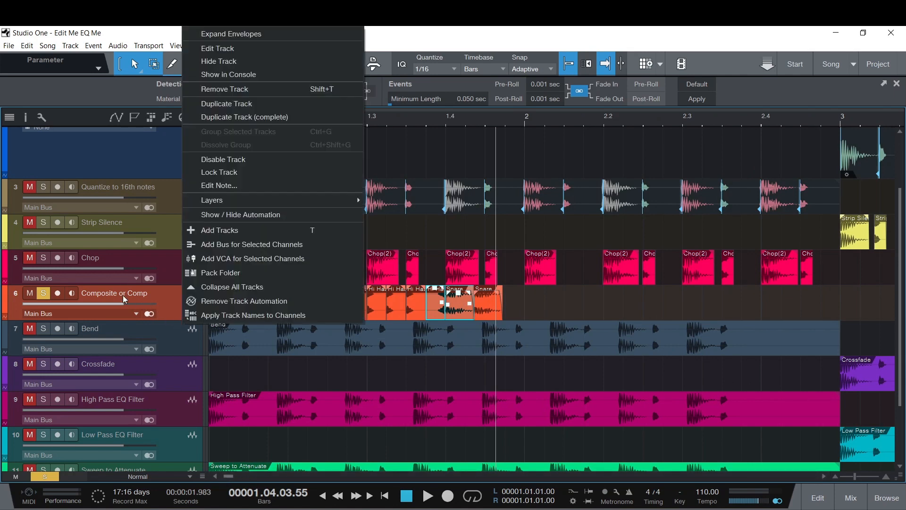
click(121, 293)
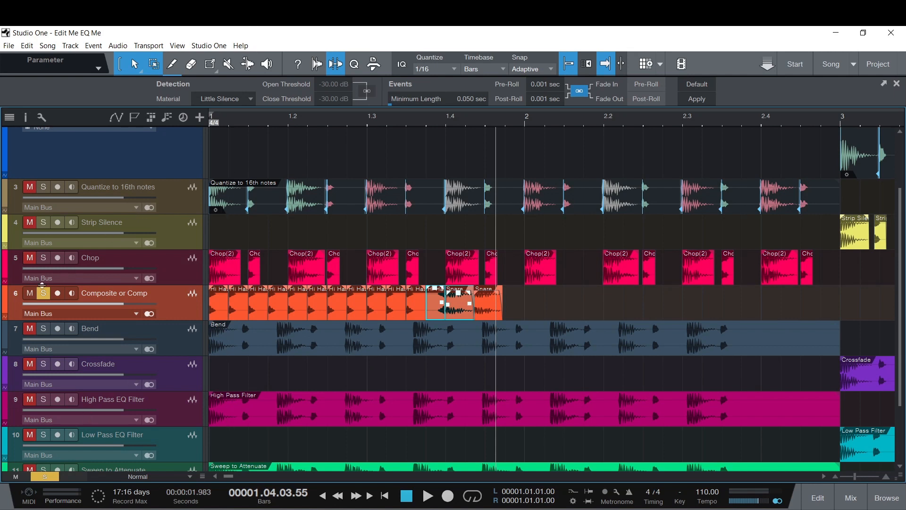
click(43, 293)
scroll(91, 331, down, 1)
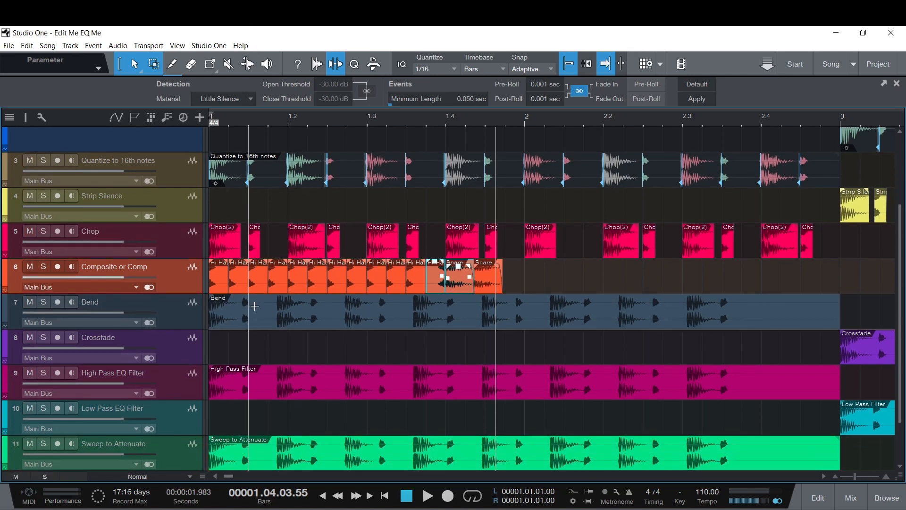
- Select the Bend event and show the Audio Bend options with detection mode set to Sensitive
click(279, 323)
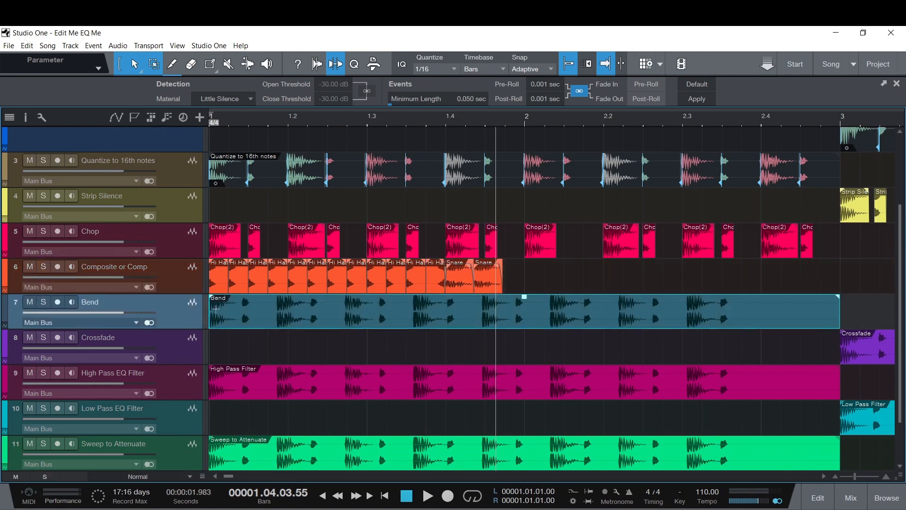
click(317, 66)
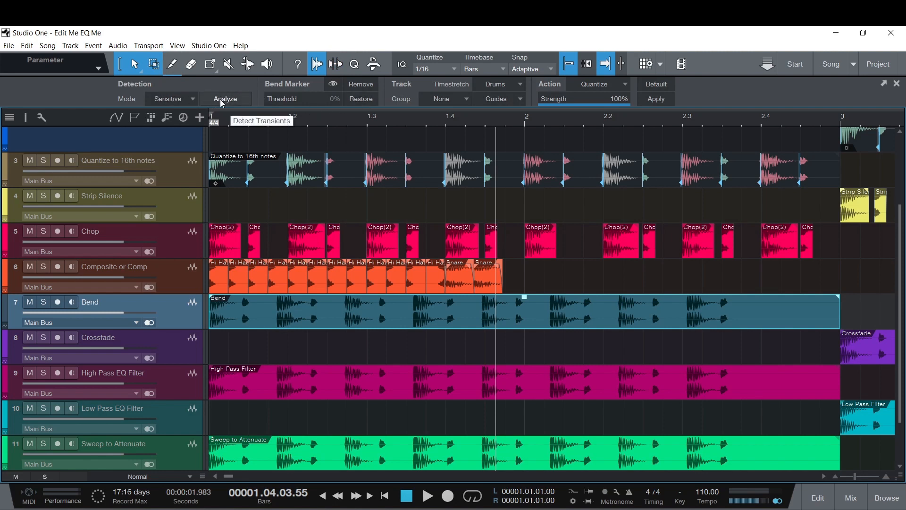
click(191, 99)
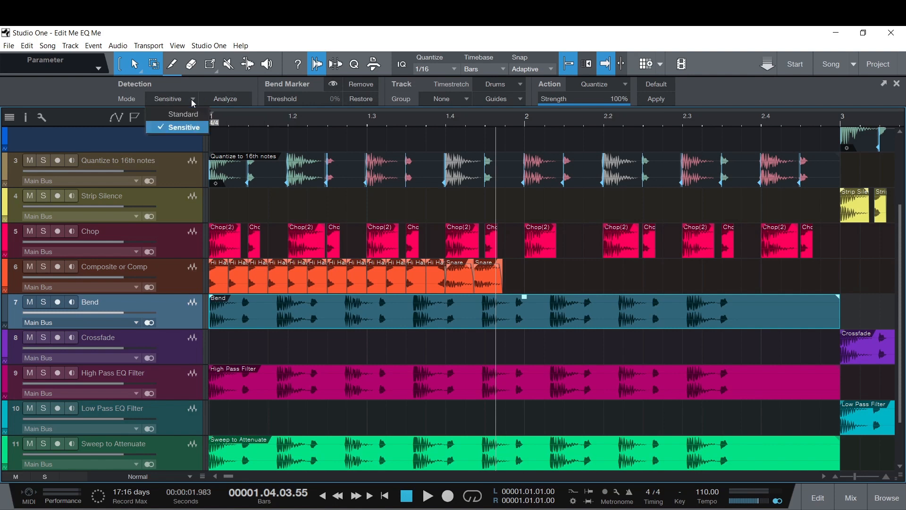
click(186, 126)
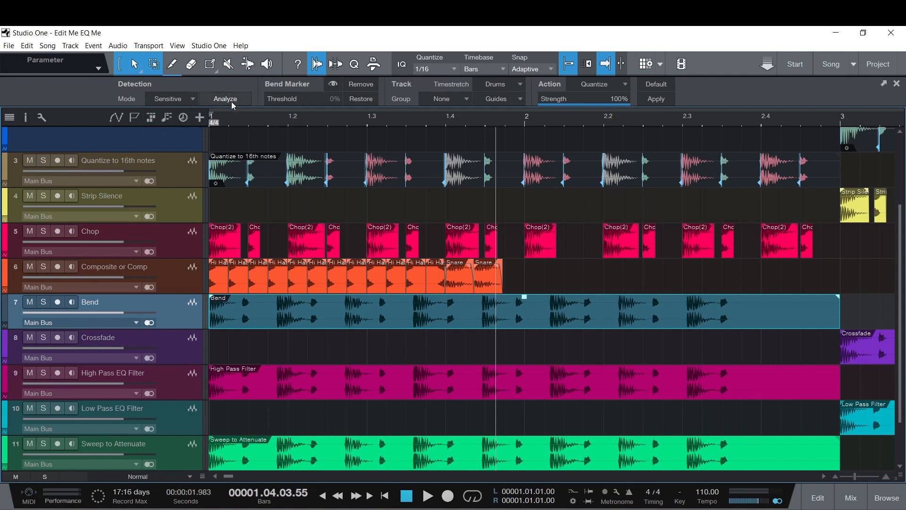
- Try transient detection on the Bend event before and after time-stretching its end to 2.4, undoing each detection
click(231, 100)
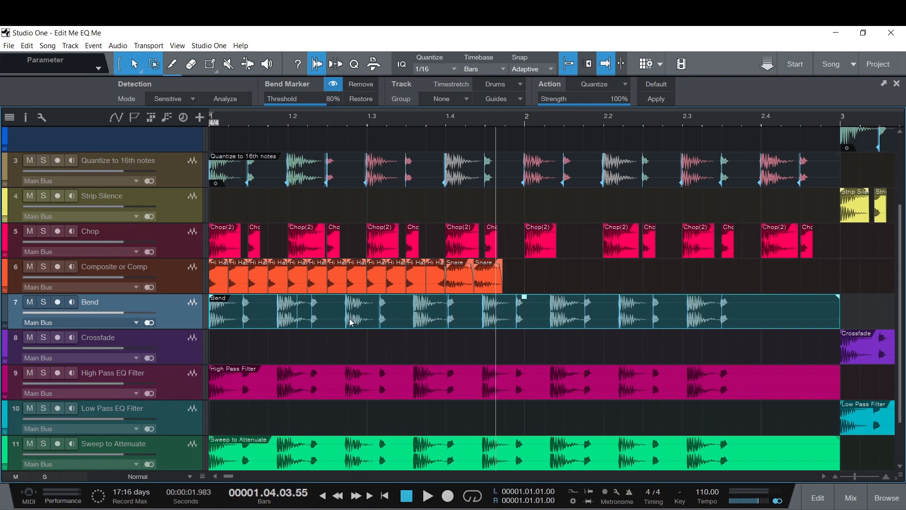
key(ctrl+z)
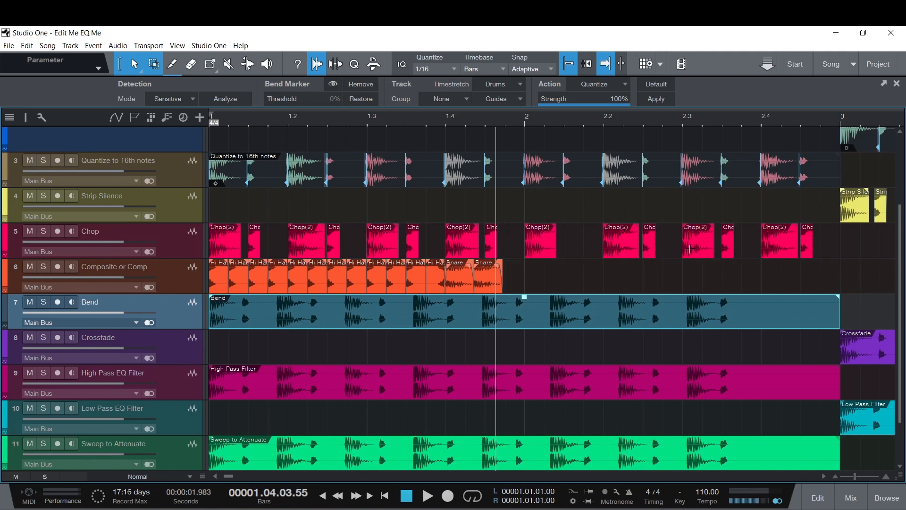
drag(838, 312, 766, 311)
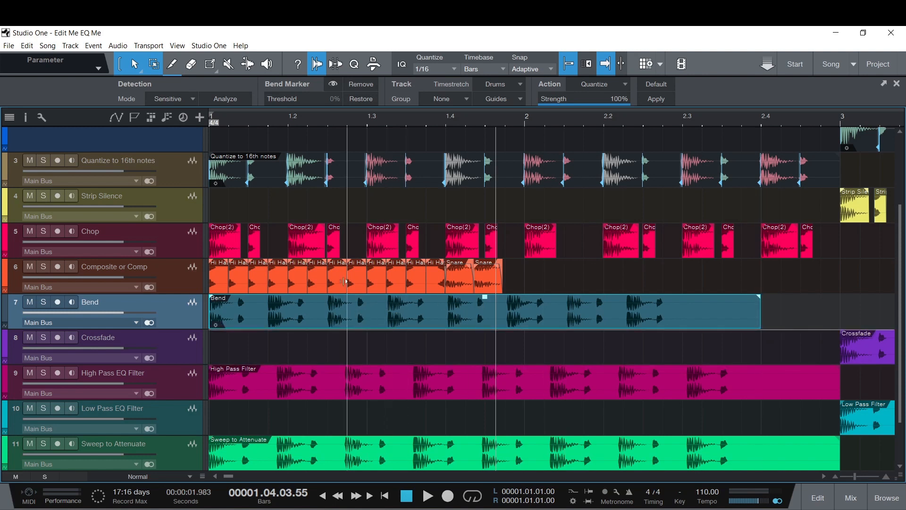
click(226, 98)
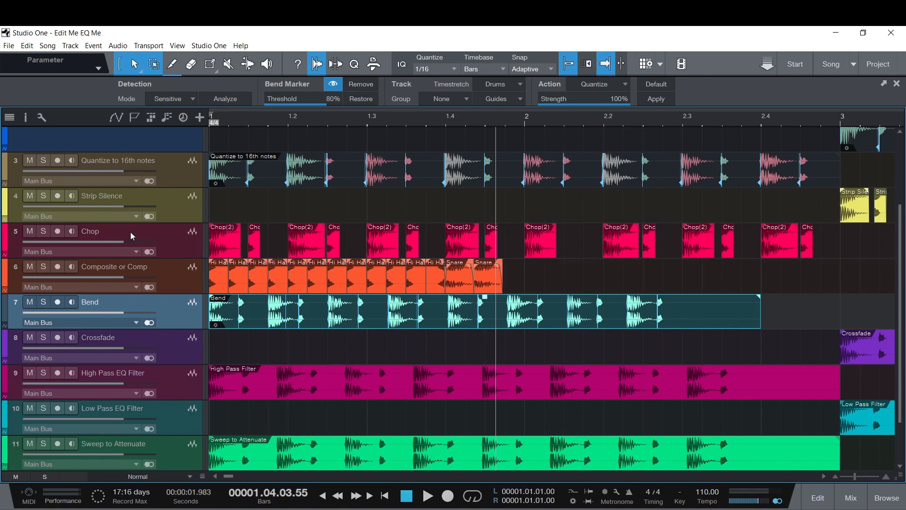
key(ctrl+z)
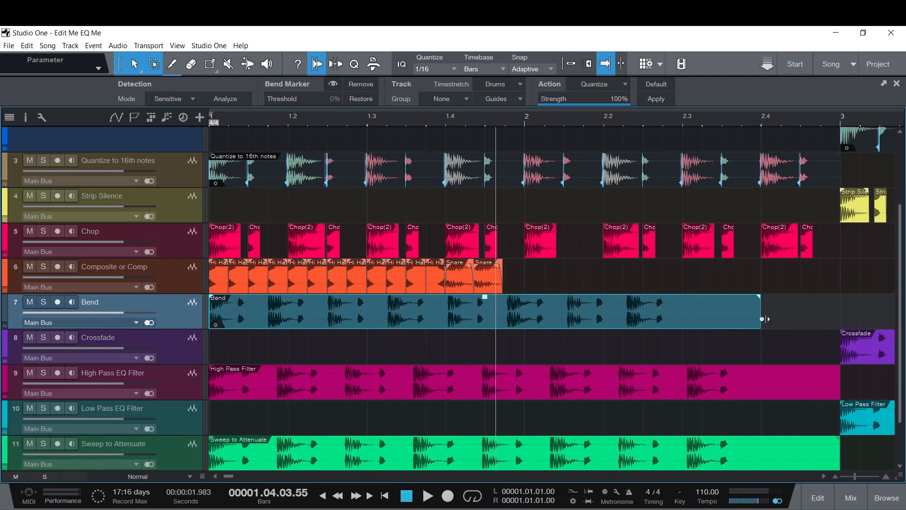
- Time-stretch the Bend event's end to slightly past 2.4 and detect its transients
drag(758, 316, 771, 316)
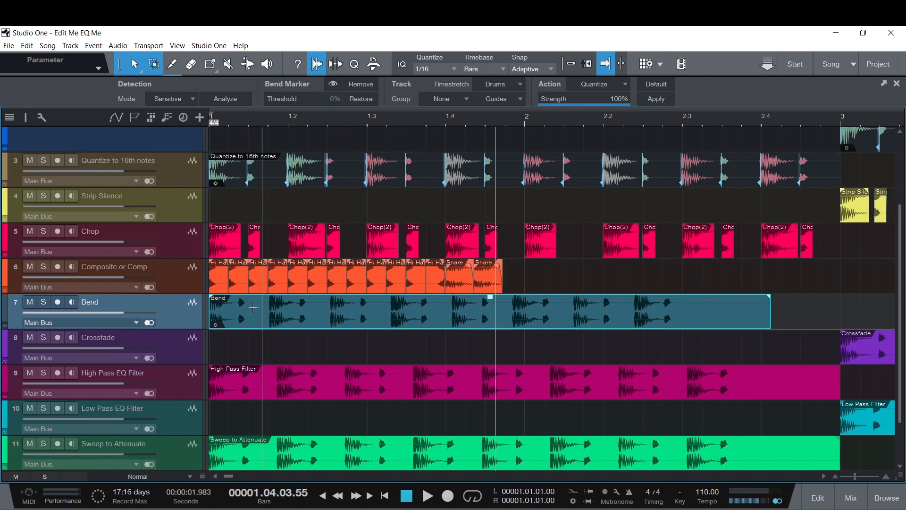
click(221, 98)
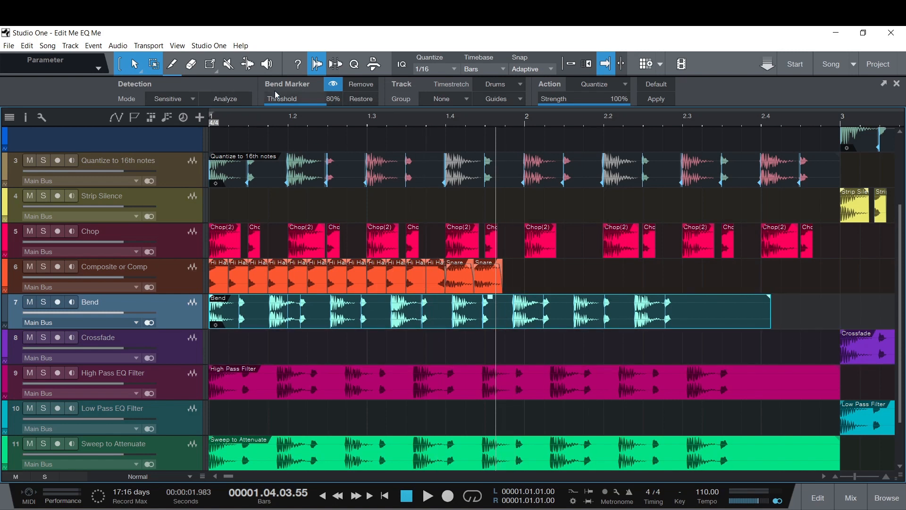
click(336, 64)
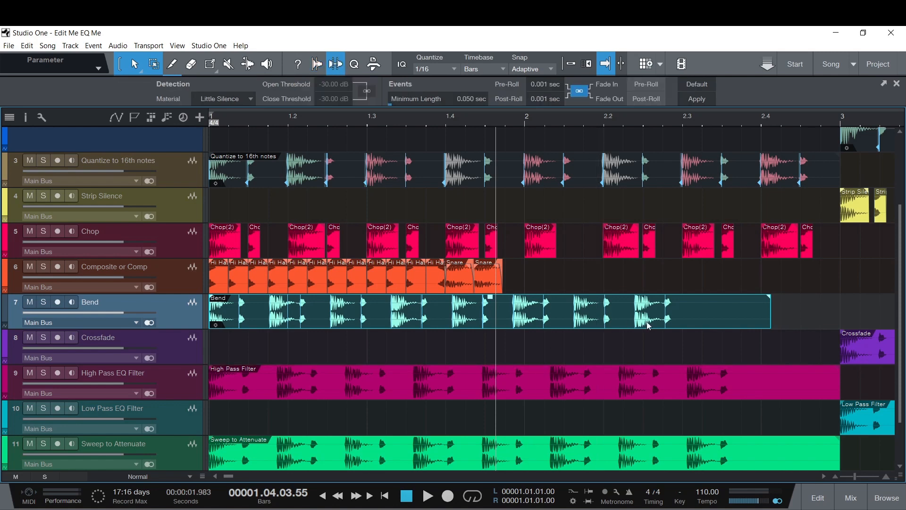
- Open the Bend event in the audio editor around bar 2 and show its Audio Bend options
click(822, 501)
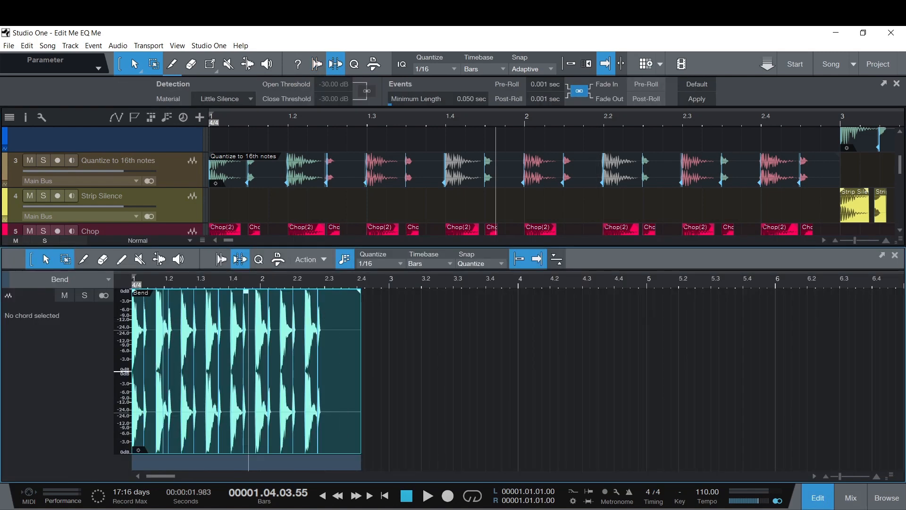
click(855, 477)
drag(853, 474, 849, 474)
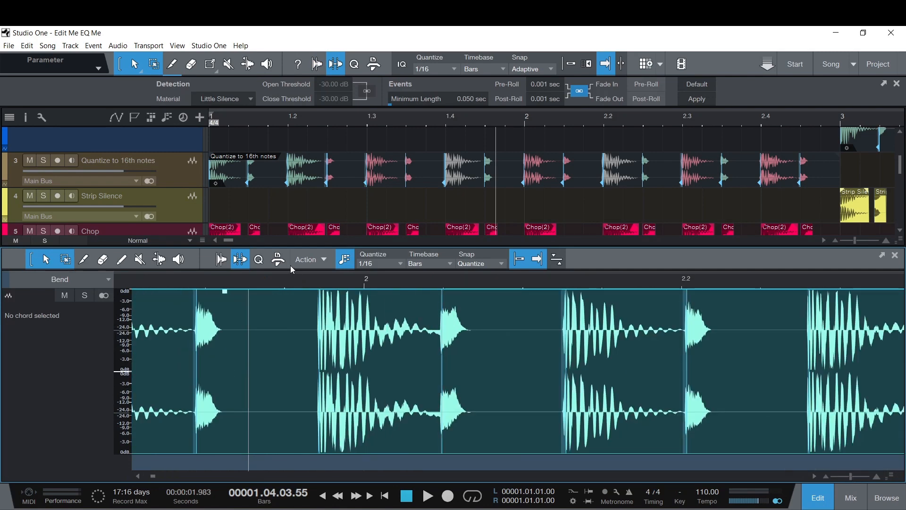
click(221, 259)
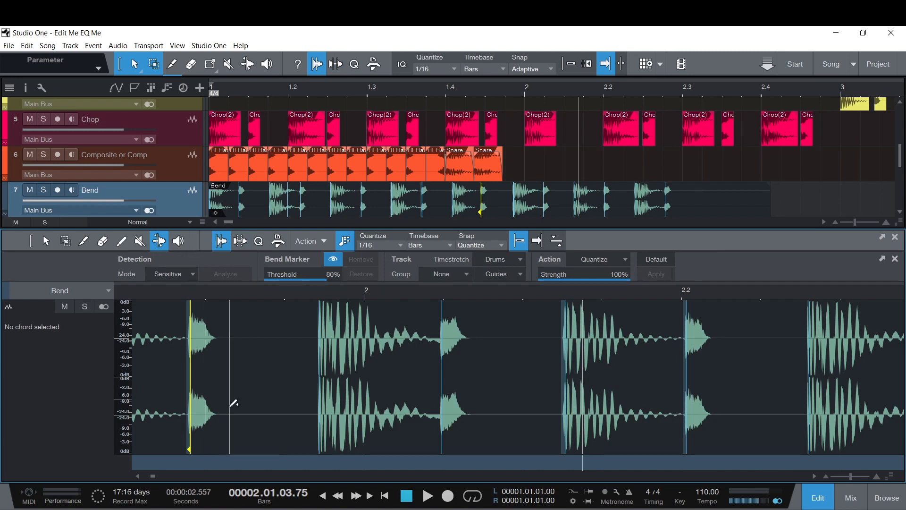
- Try moving the bend markers of three consecutive hits around bar 2 to about 1.4.3, 2.1.2 and 2.1.3
drag(191, 423, 203, 428)
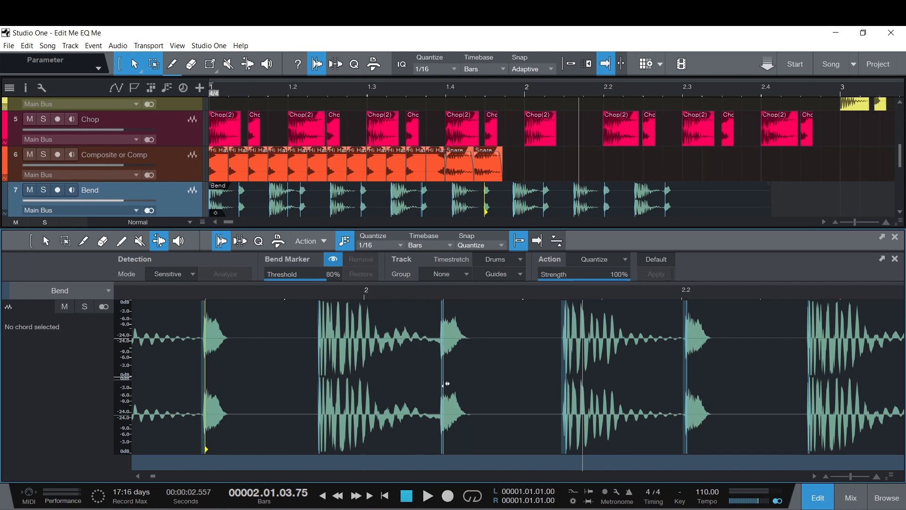
drag(446, 384, 509, 385)
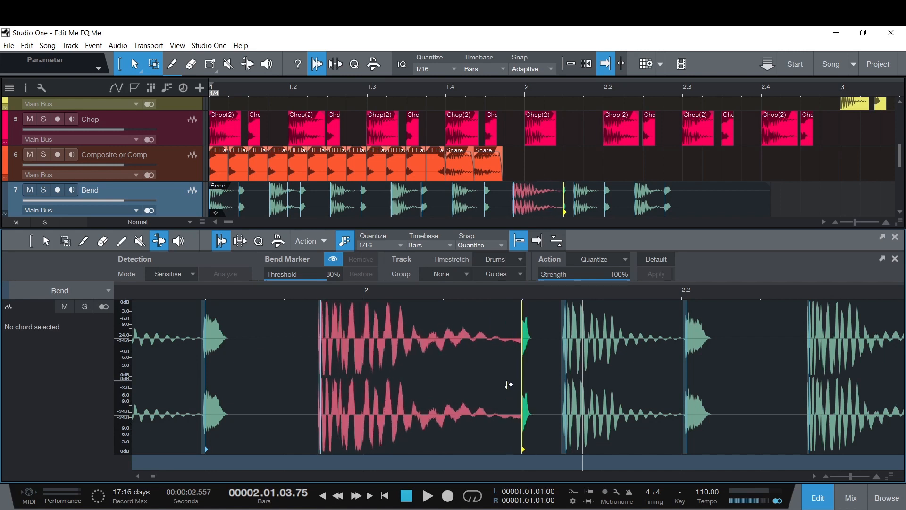
drag(320, 378, 439, 381)
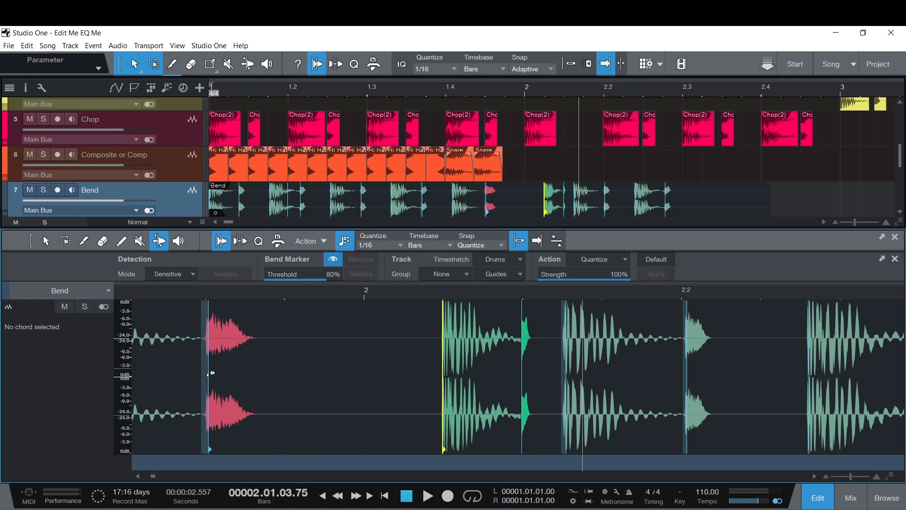
click(209, 373)
mouse_move(210, 372)
mouse_down()
mouse_move(163, 372)
mouse_move(203, 370)
mouse_up()
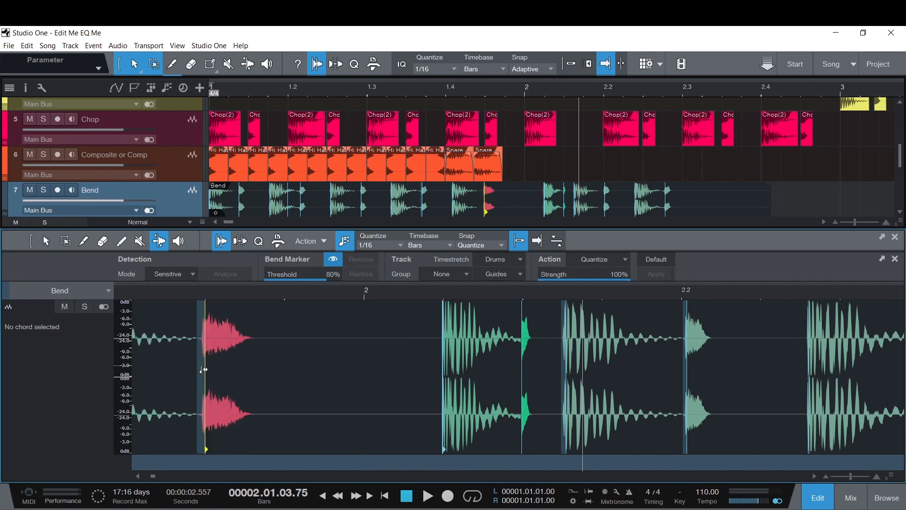
click(222, 243)
mouse_move(208, 384)
mouse_down()
mouse_move(167, 383)
mouse_move(302, 388)
mouse_move(206, 386)
mouse_up()
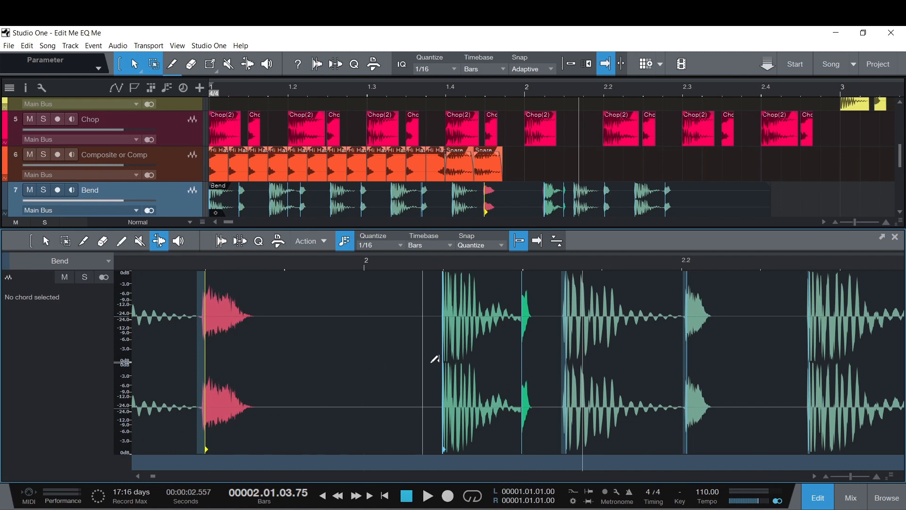
- Move the bend markers of the three hits around bar 2 to 1.4.3, 2 and 2.1.2
drag(444, 366, 373, 366)
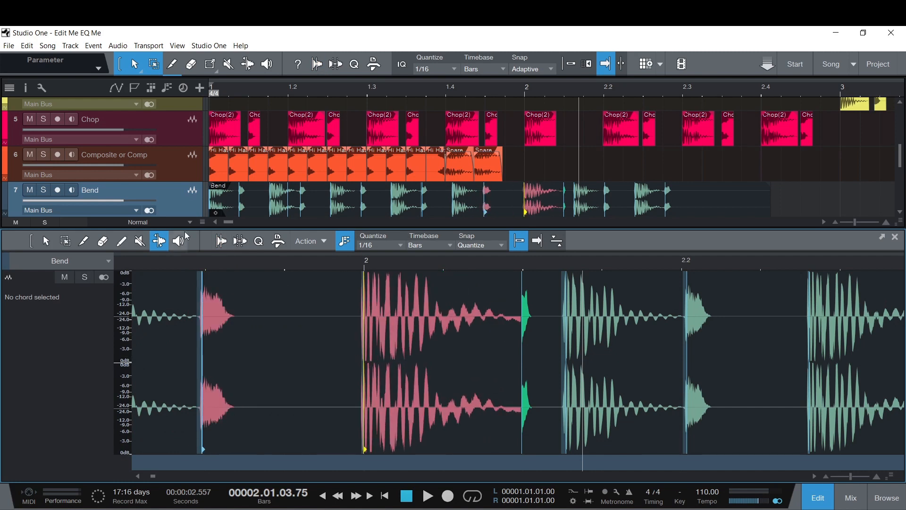
click(220, 240)
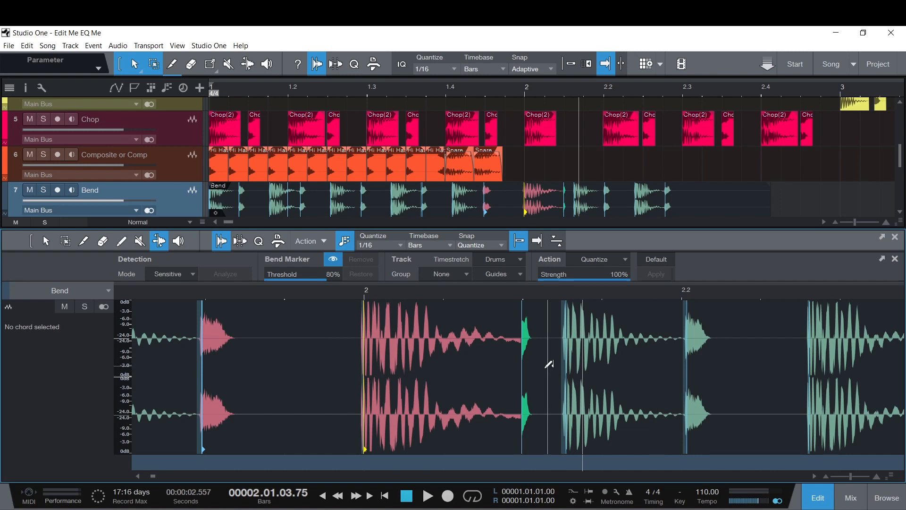
drag(524, 366, 450, 377)
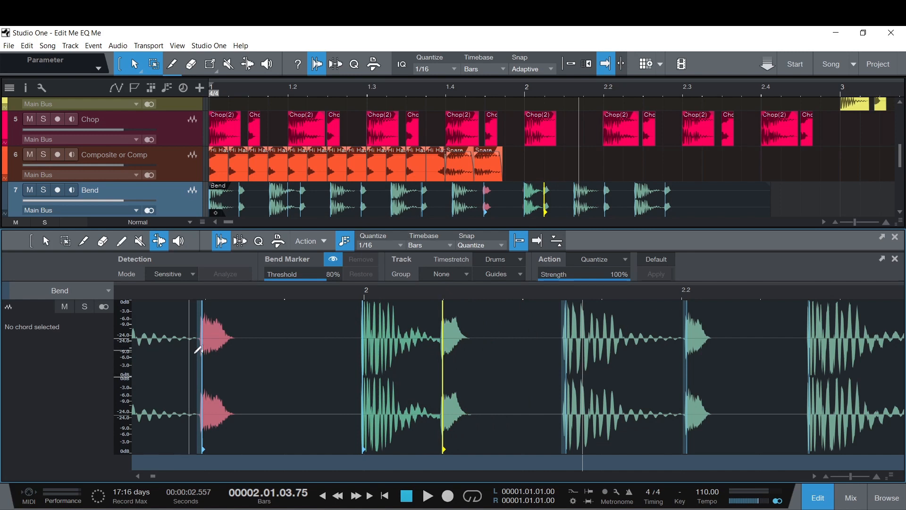
mouse_move(202, 352)
mouse_down()
mouse_move(184, 358)
mouse_move(205, 358)
mouse_up()
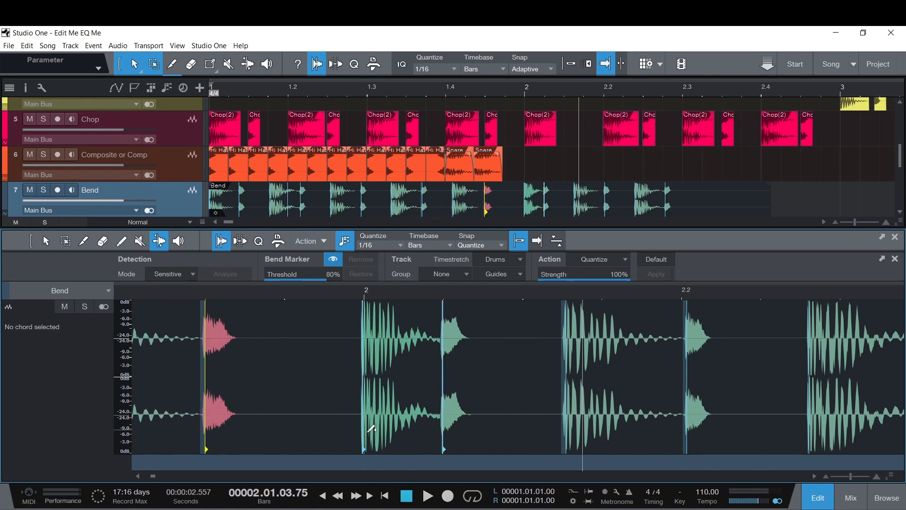
- Apply the Paint tool to the Bend event's audio just before bar 2, then return to the selection tools
click(124, 243)
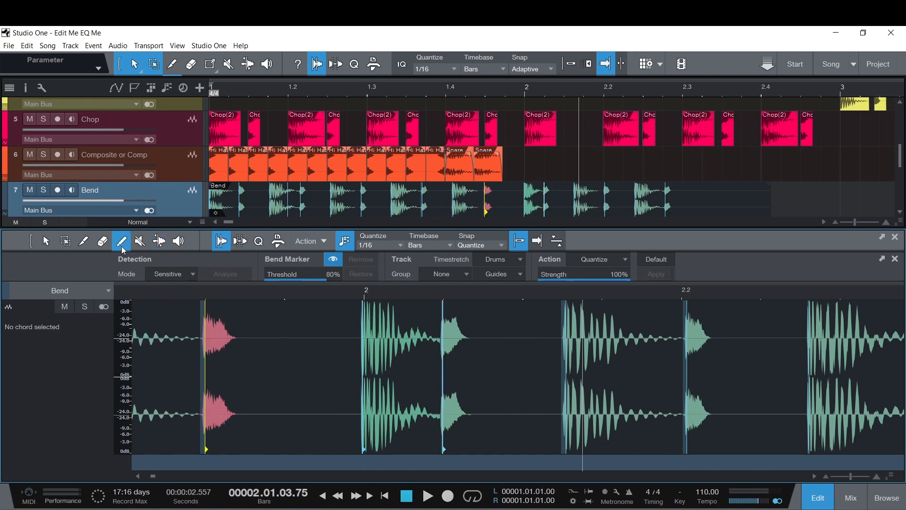
click(305, 374)
click(66, 240)
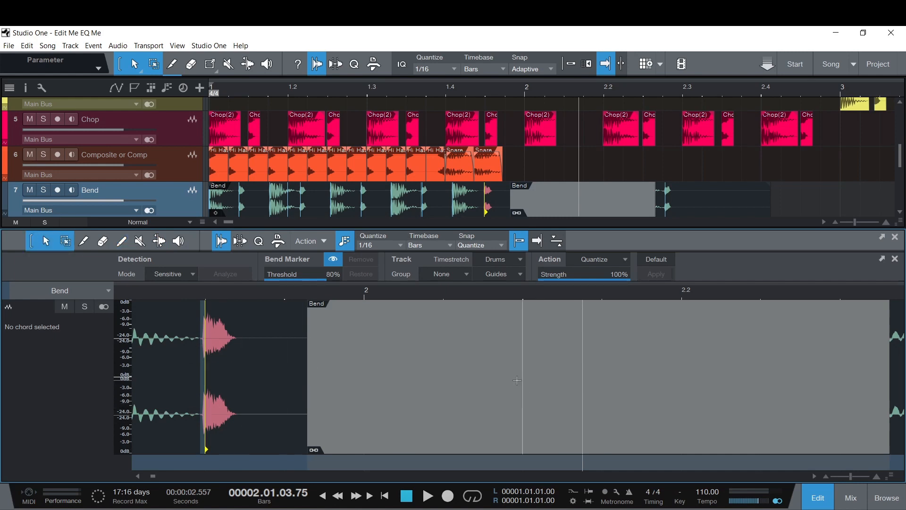
- Close the audio editor, make the Quantize to 16th notes track taller and activate the Bend tool
click(825, 503)
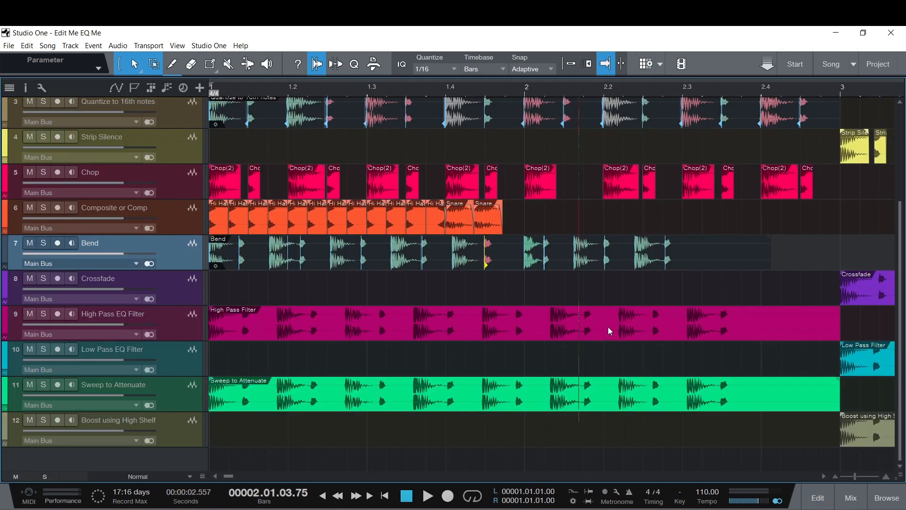
scroll(608, 326, up, 3)
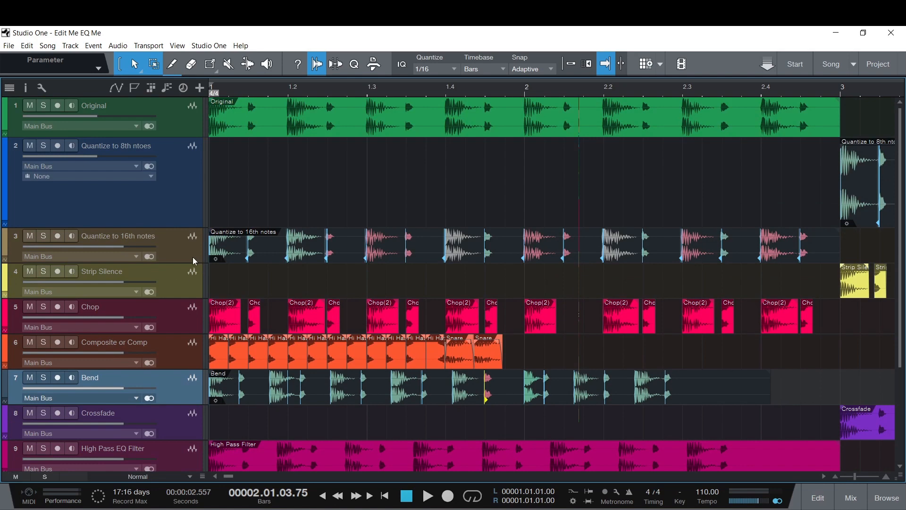
drag(191, 263, 192, 316)
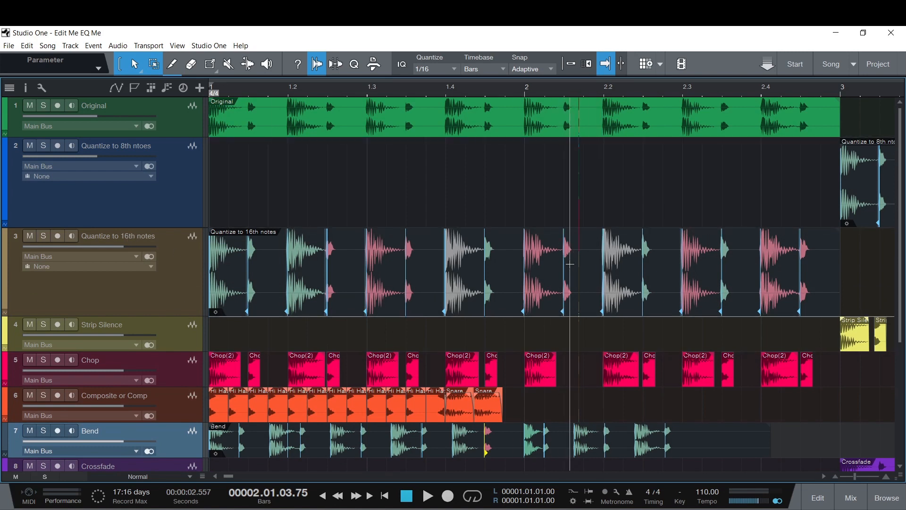
click(525, 284)
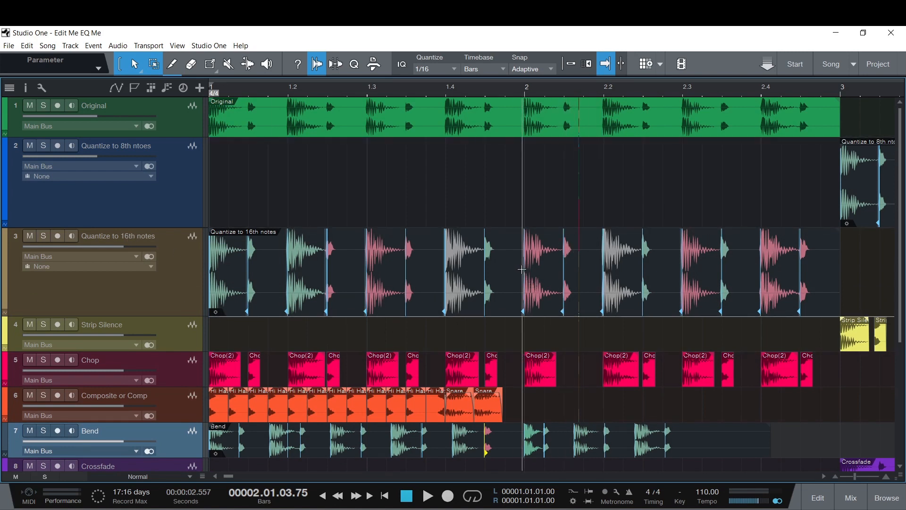
click(248, 63)
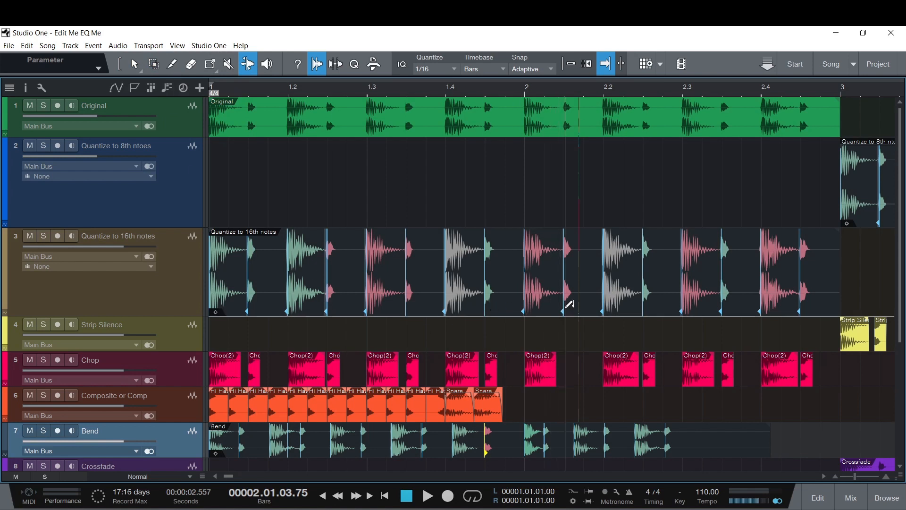
- Try moving the bend marker of the hit midway between bar 2 and 2.2, without and with snapping
mouse_move(564, 313)
mouse_down()
mouse_move(576, 314)
mouse_move(567, 313)
mouse_up()
click(571, 63)
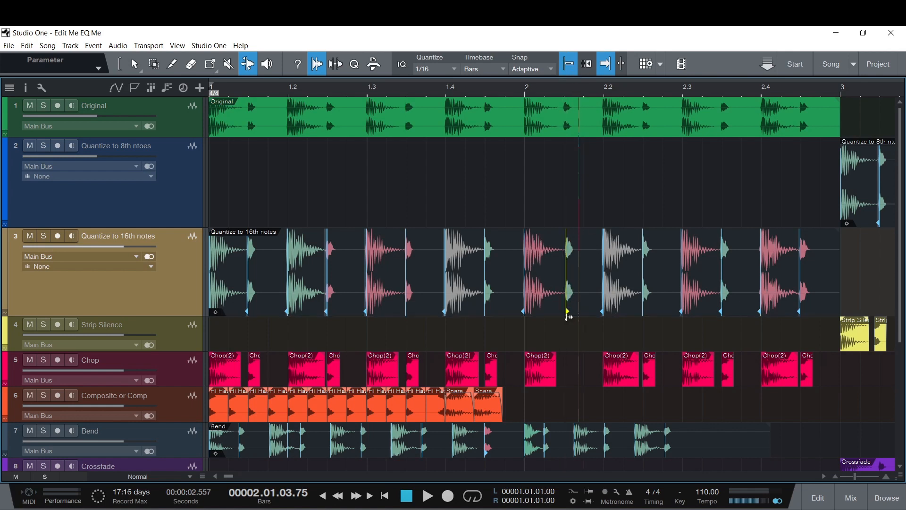
mouse_move(567, 315)
mouse_down()
mouse_move(584, 314)
mouse_move(527, 313)
mouse_up()
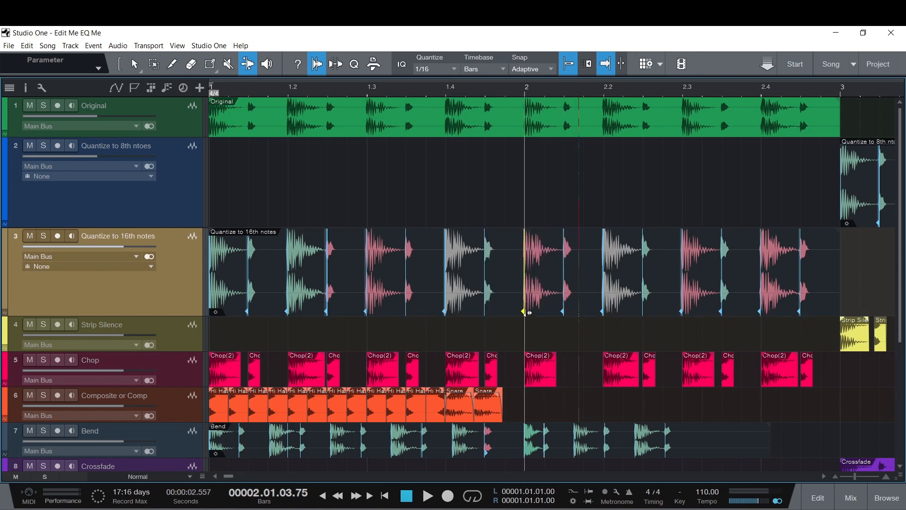
click(568, 64)
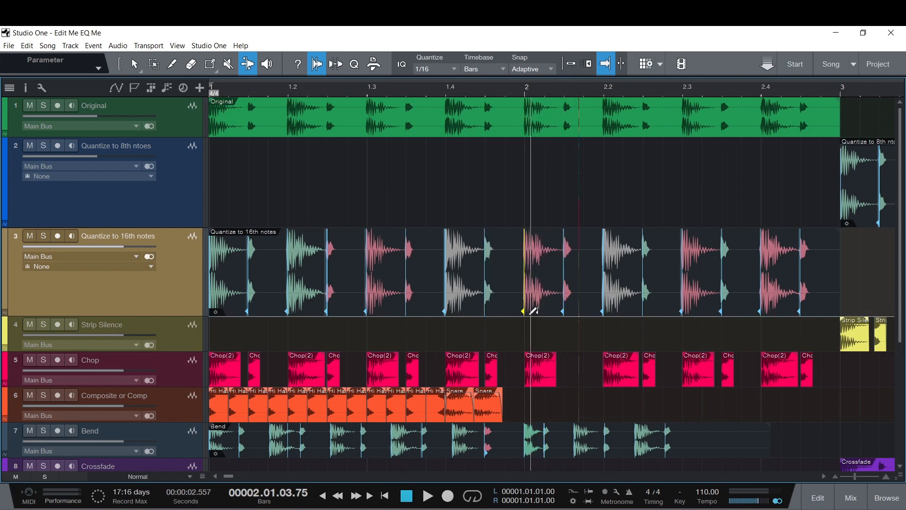
- With snapping off, bend the hit at bar 2 slightly later and the following hit slightly earlier in the Quantize to 16th notes event
drag(523, 313, 526, 312)
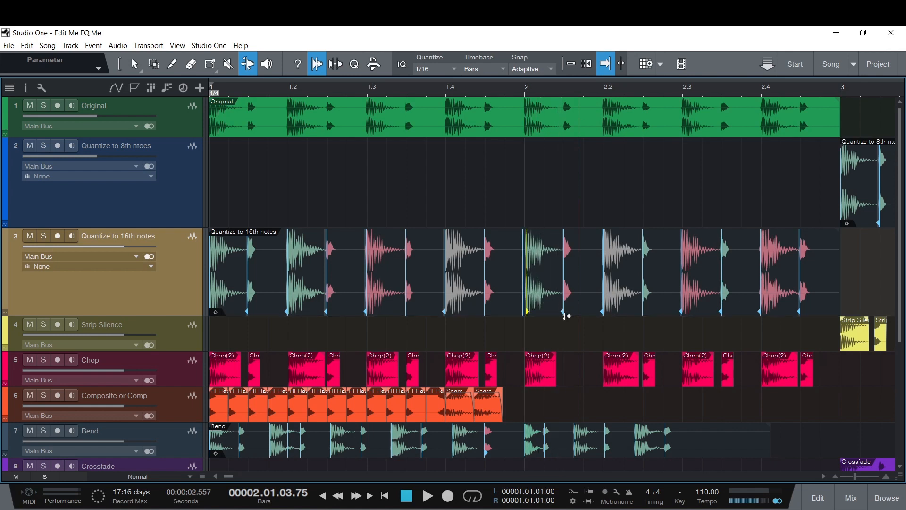
click(564, 313)
drag(566, 314, 564, 310)
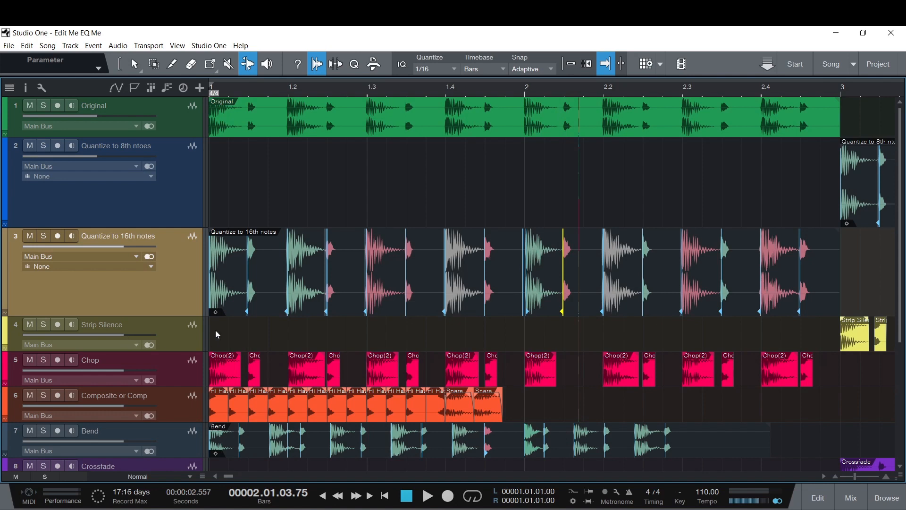
- Move the Chop slice at bar 2 onto the Crossfade track at beat 1.2 with the Arrow tool
scroll(215, 330, down, 5)
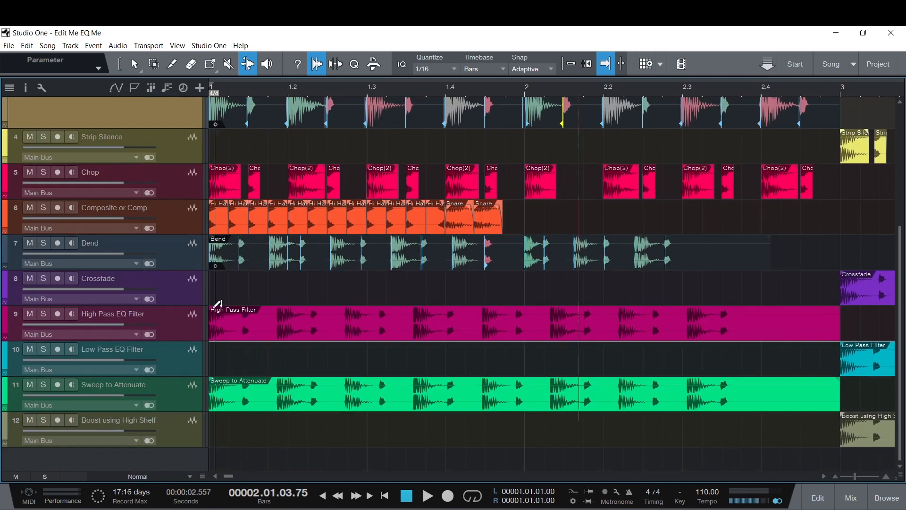
click(163, 281)
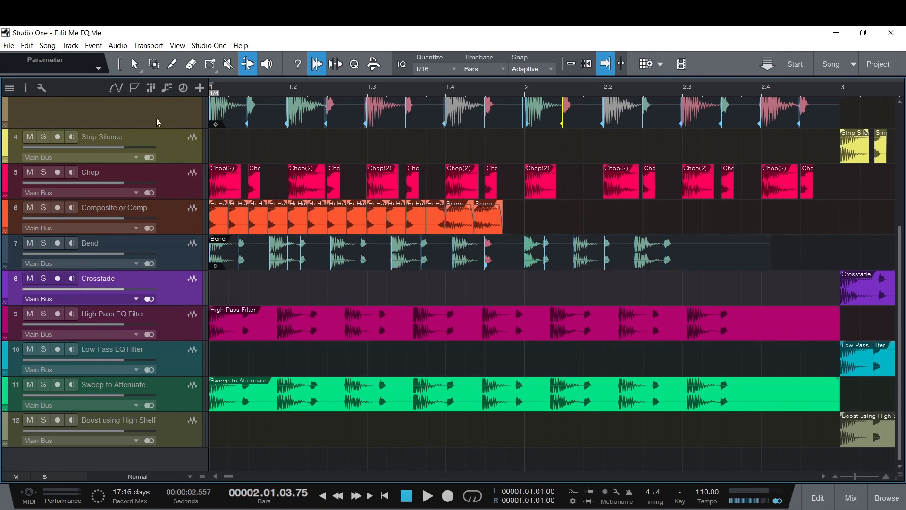
click(135, 63)
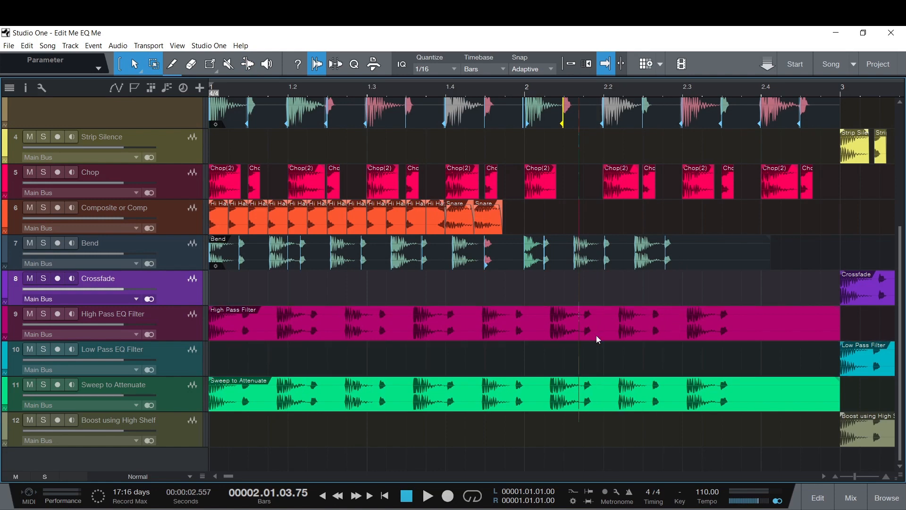
scroll(579, 220, up, 2)
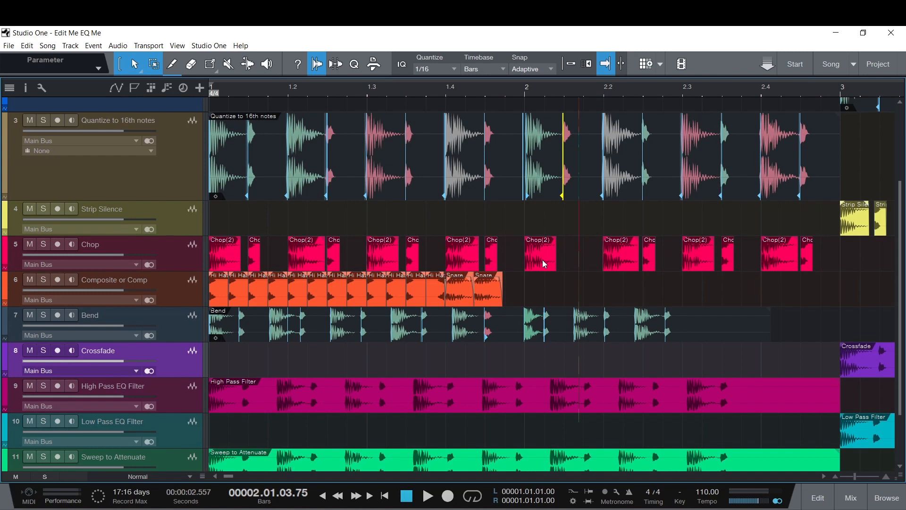
drag(541, 260, 304, 363)
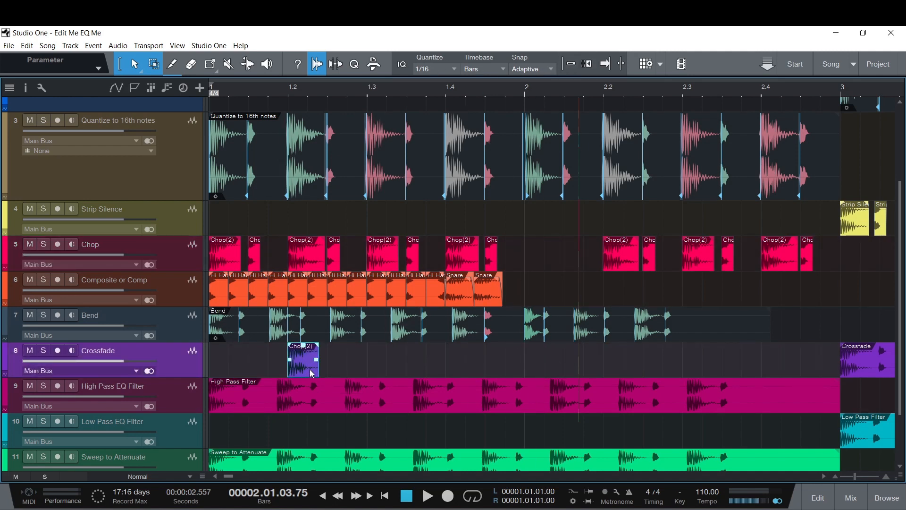
- Duplicate the slice on the Crossfade track, place the copy slightly after the original and reverse the copy's audio
key(d)
drag(333, 372, 364, 370)
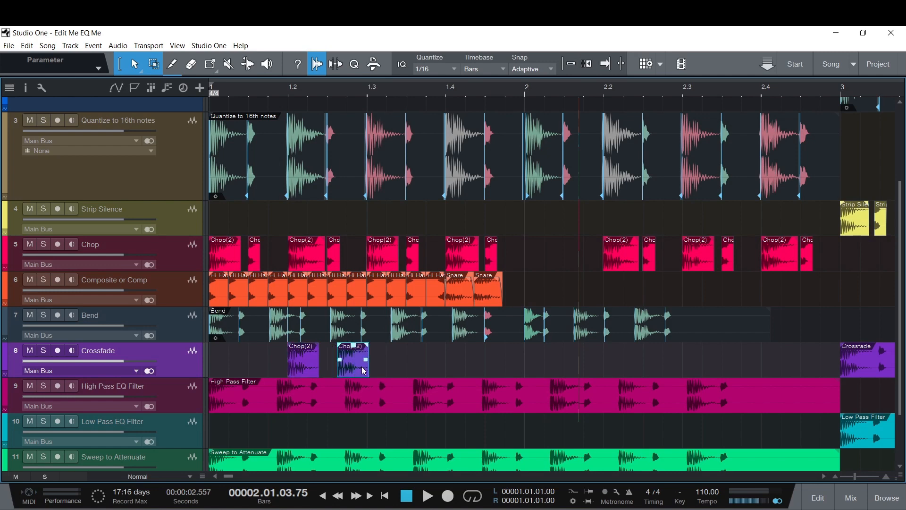
right_click(355, 361)
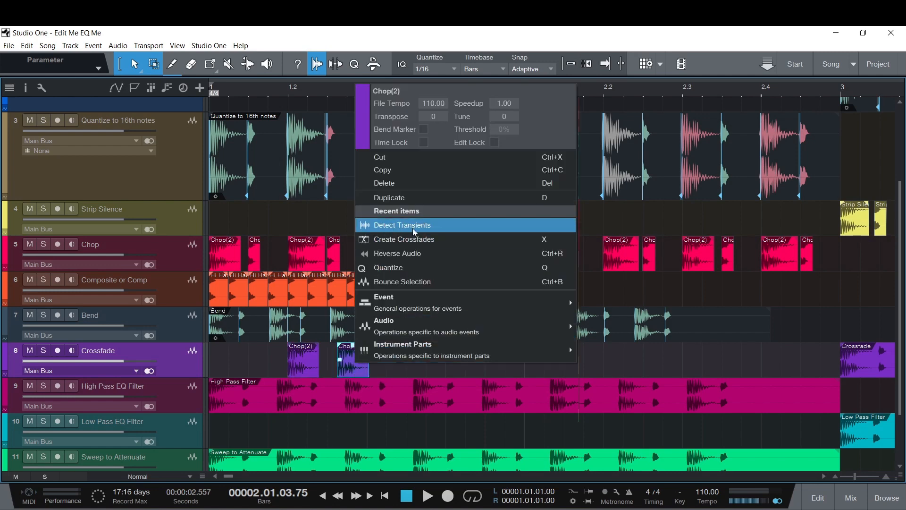
click(432, 249)
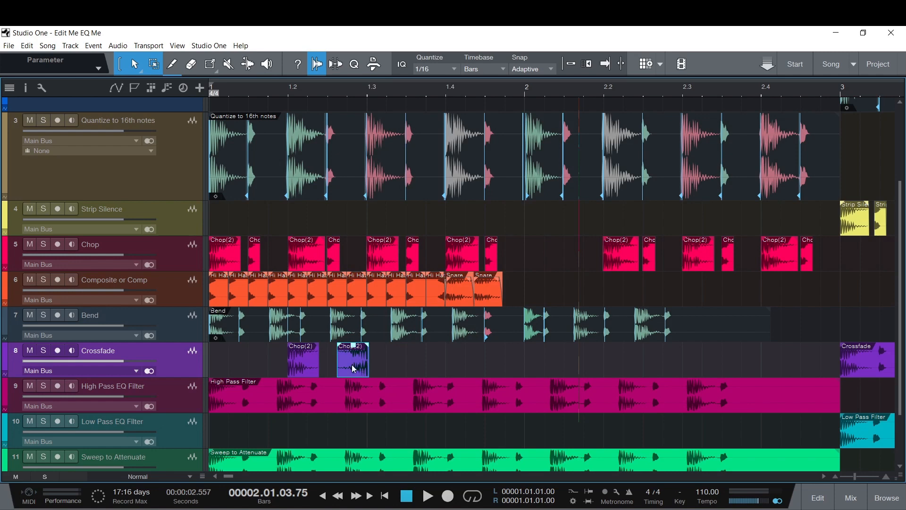
- Place the forward slice at about 1.2.3 and the reversed slice before it, with the reversed slice's end overlapping the forward slice's start
mouse_move(352, 364)
mouse_down()
mouse_move(274, 363)
mouse_move(341, 364)
mouse_up()
drag(269, 363, 291, 363)
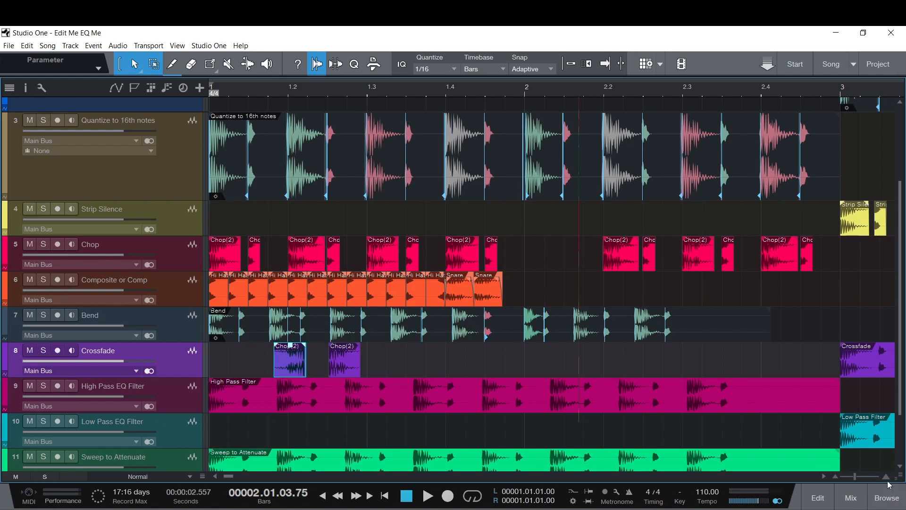
key(e)
key(e)
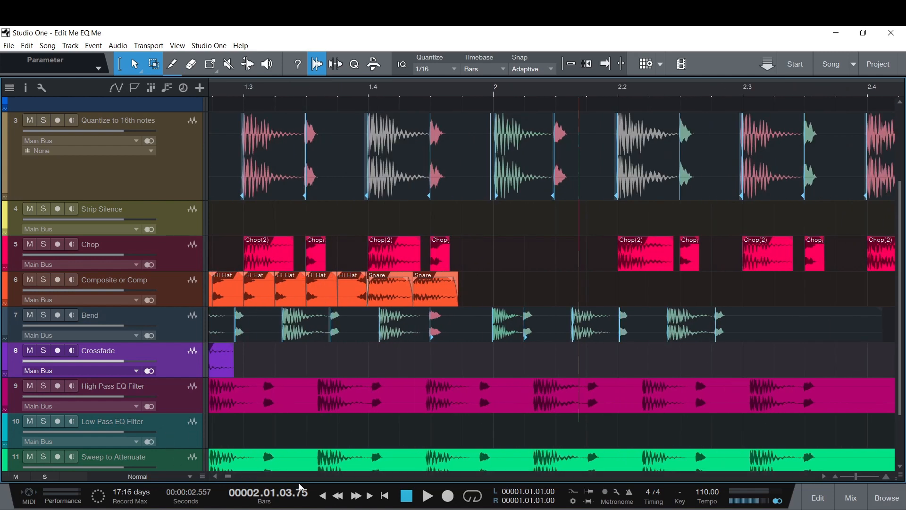
click(224, 475)
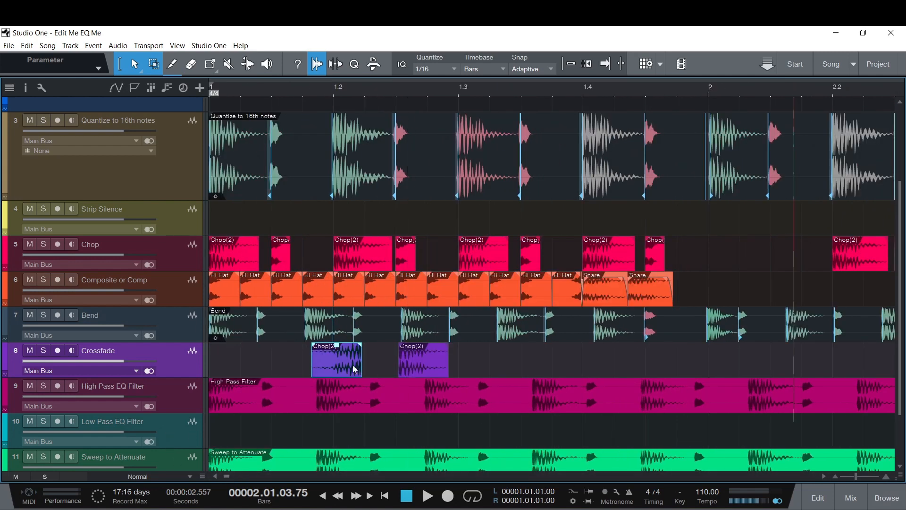
drag(355, 369, 392, 364)
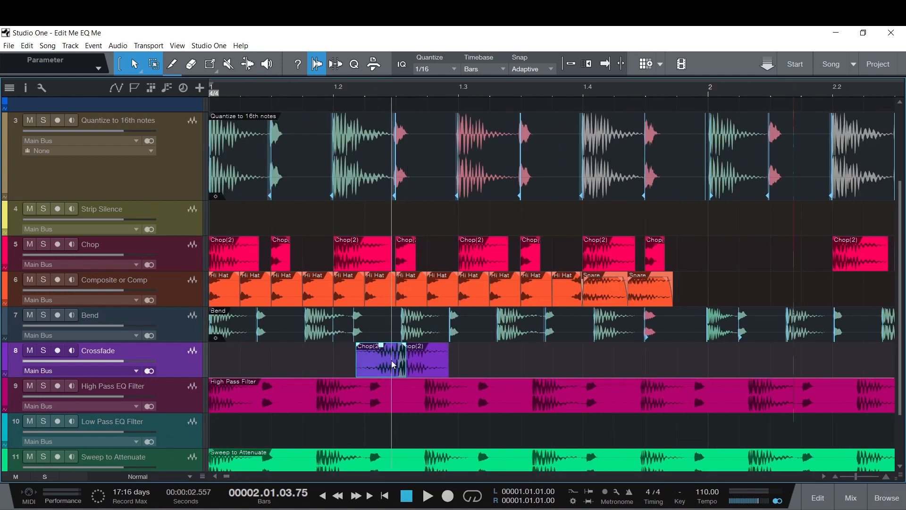
- Select both overlapping slices on the Crossfade track and create a crossfade between them
shift+click(437, 364)
drag(473, 355, 325, 355)
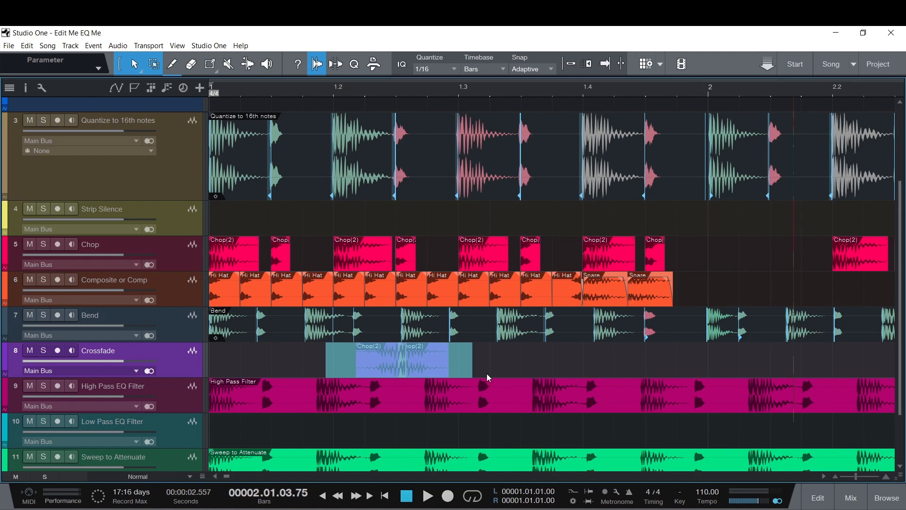
click(434, 370)
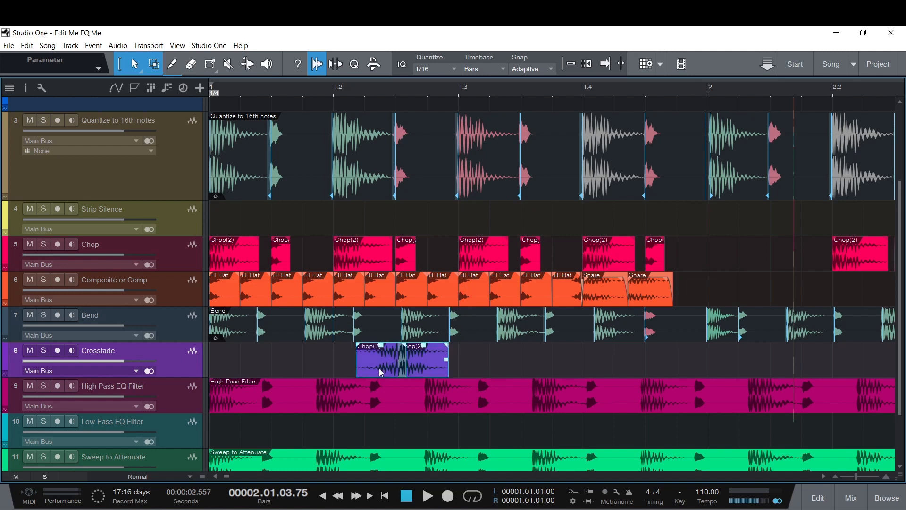
key(x)
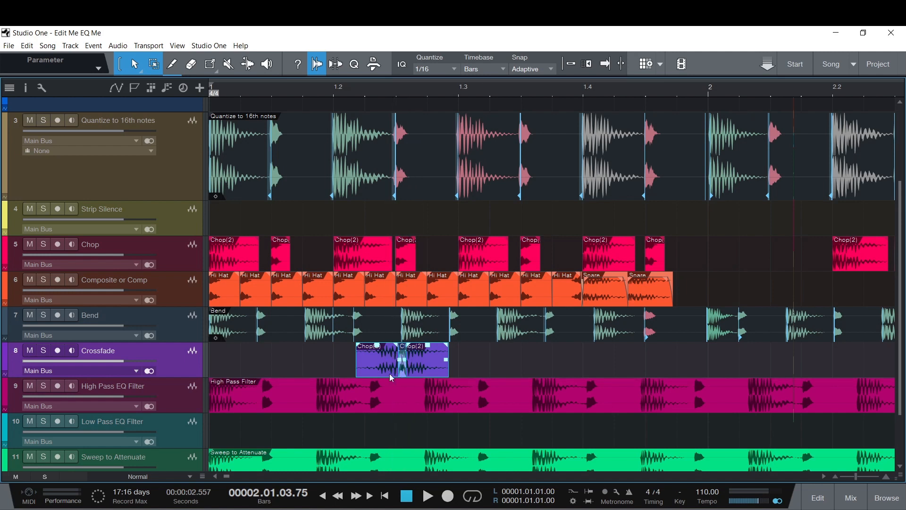
- Solo the Crossfade track and play the crossfaded slices from beat 1.2
click(44, 350)
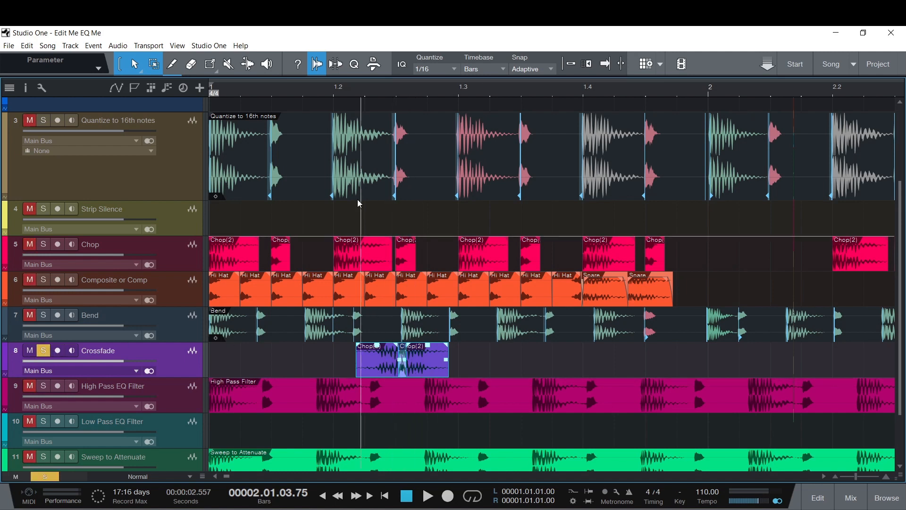
click(335, 93)
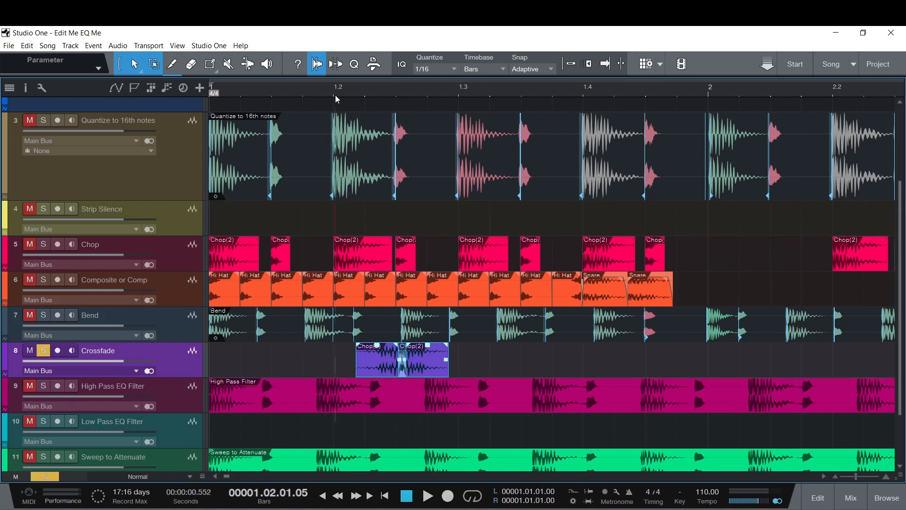
key(space)
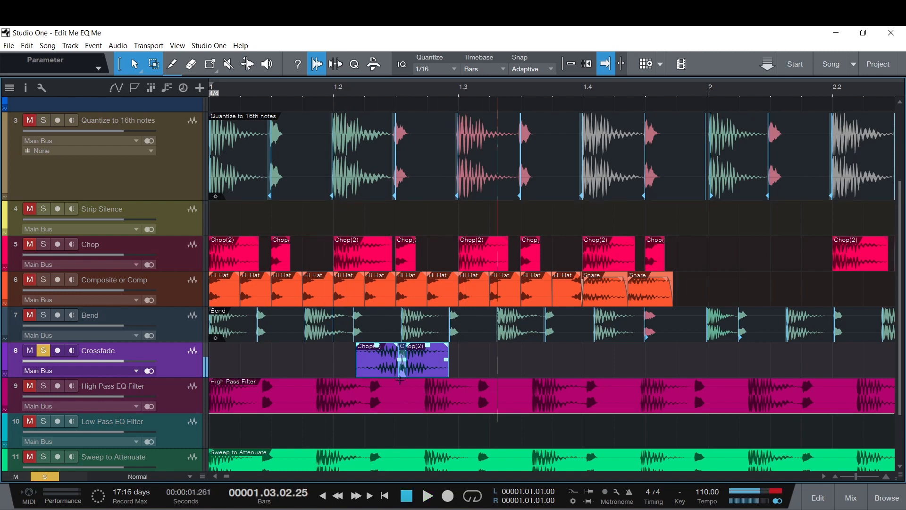
- Lower the volume of both crossfaded slices and play them again from just before beat 1.2
click(332, 92)
drag(430, 347, 430, 346)
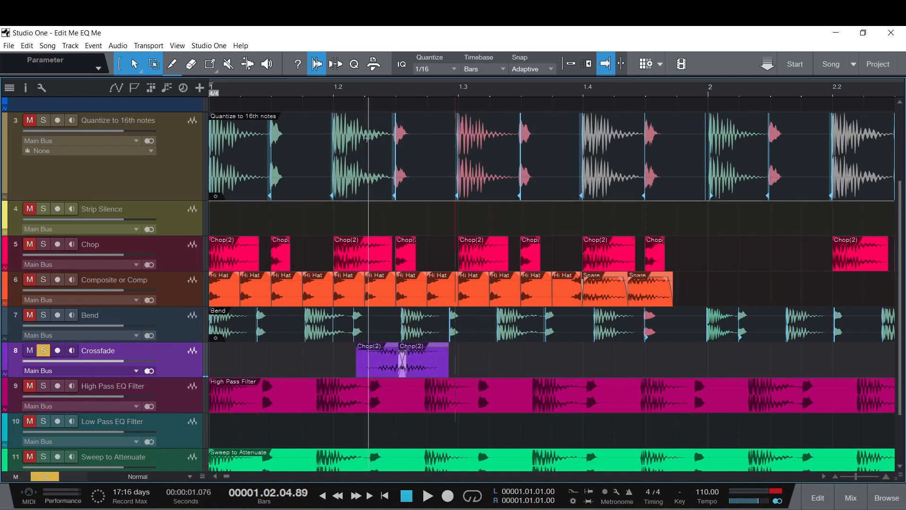
click(325, 89)
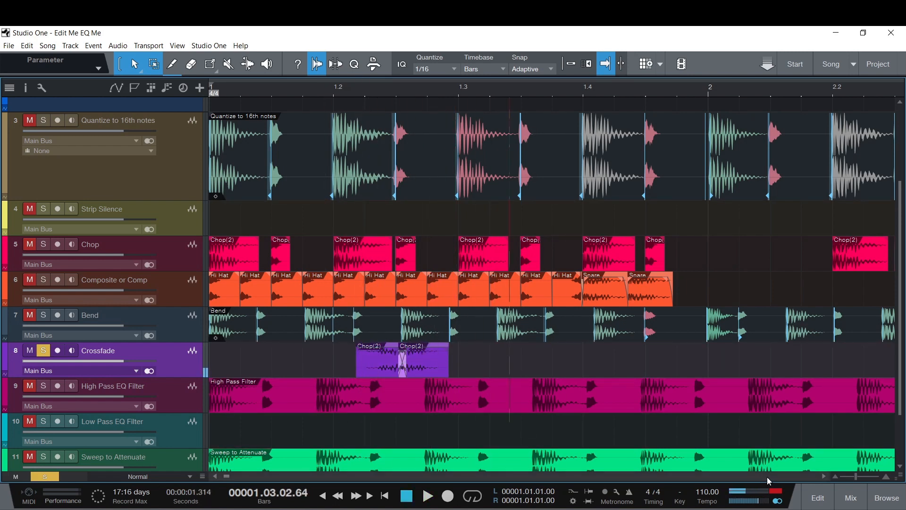
- Turn off solo on the Crossfade track and select the High Pass EQ Filter track
right_click(379, 359)
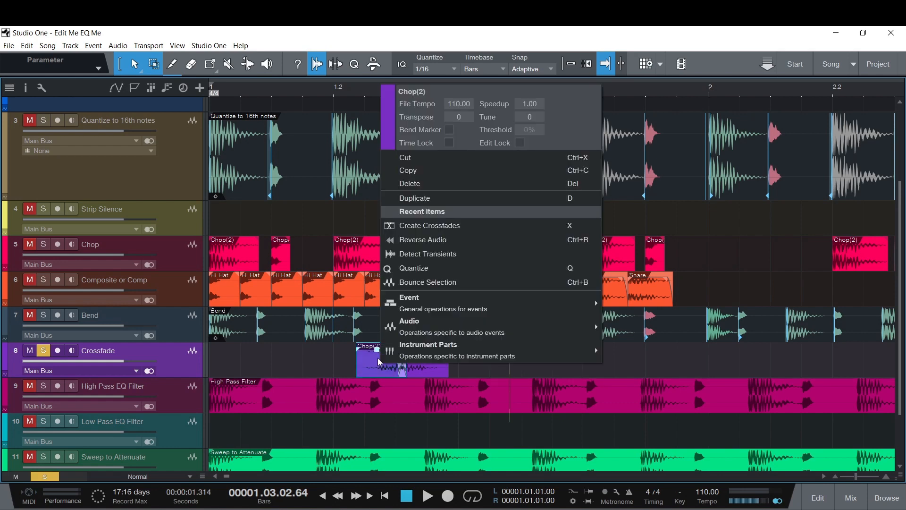
click(323, 366)
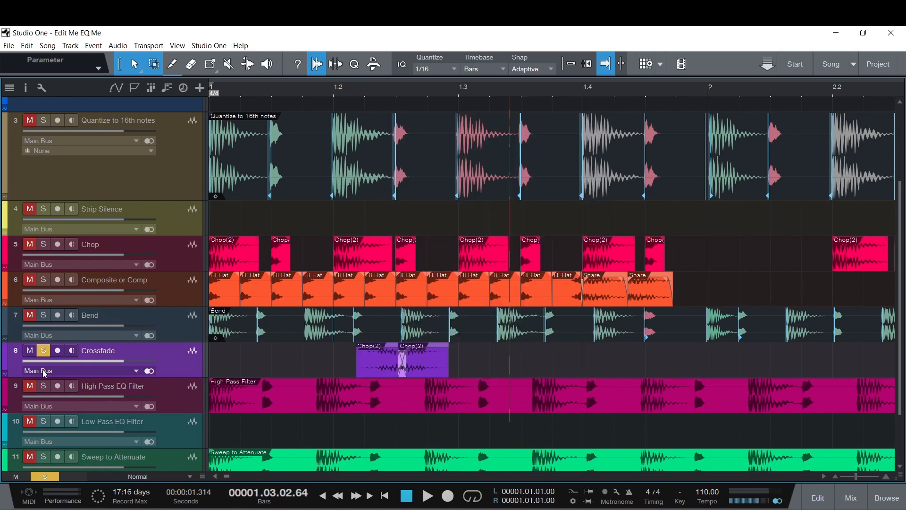
click(44, 351)
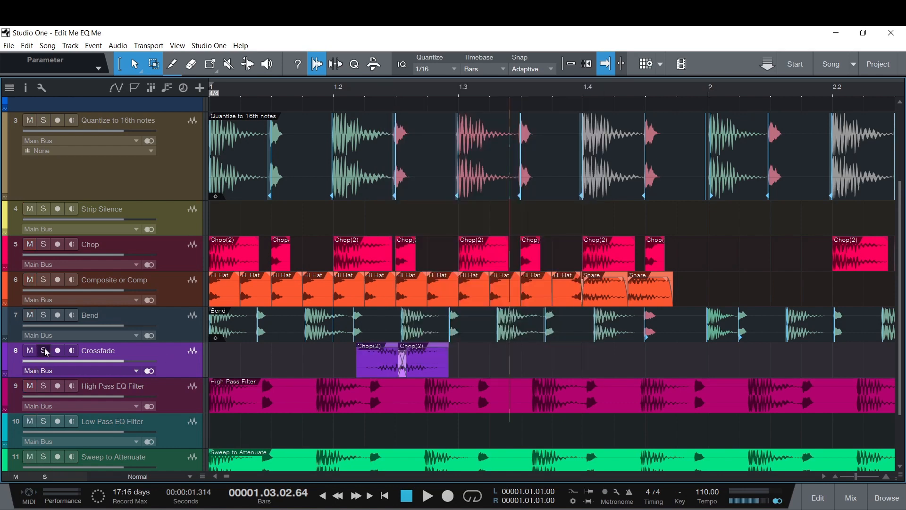
scroll(177, 401, down, 2)
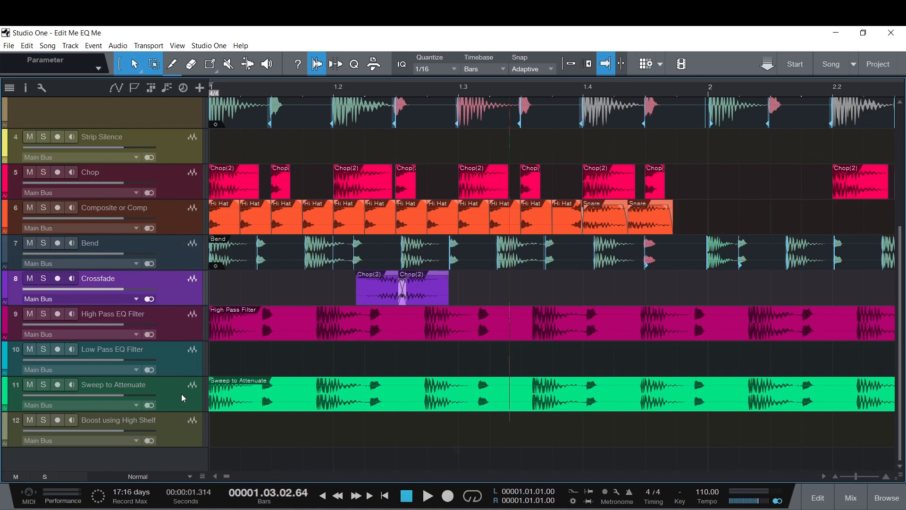
click(172, 327)
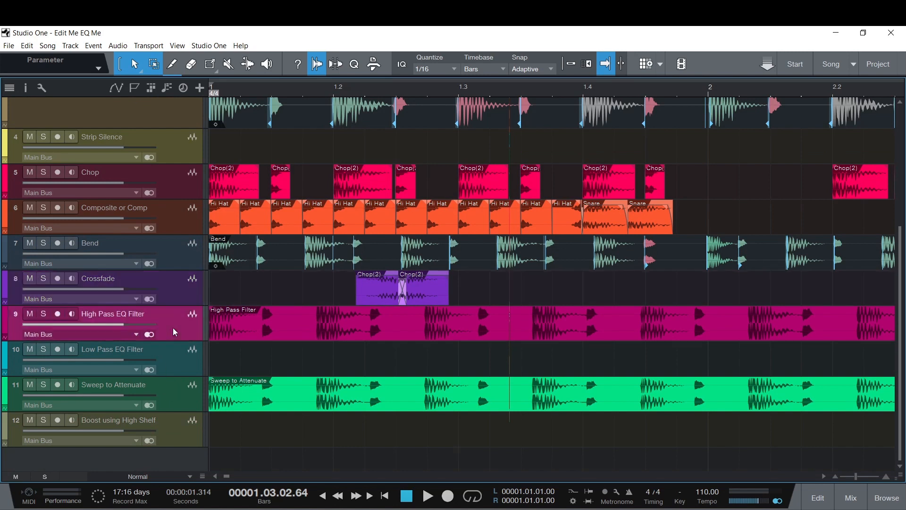
- Insert the PreSonus Channel Strip on all four tracks from High Pass EQ Filter to Boost using High Shelf
click(166, 361)
click(174, 400)
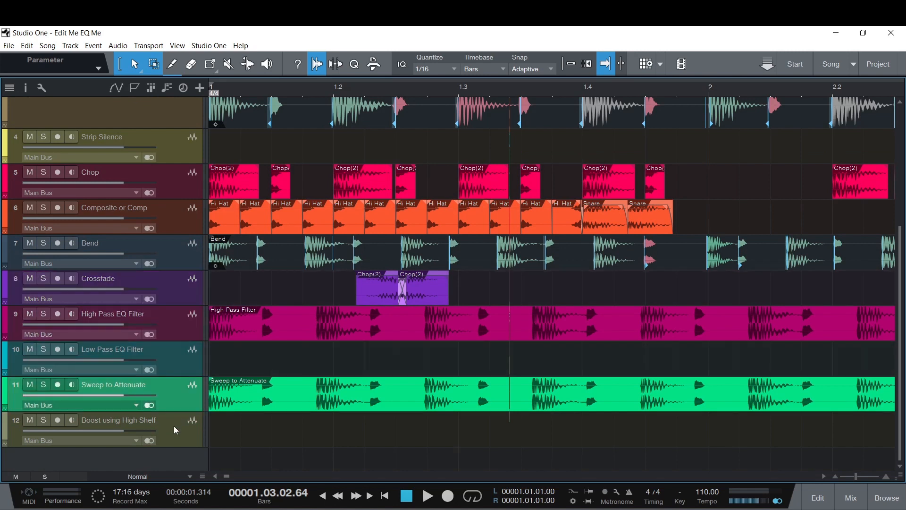
click(174, 430)
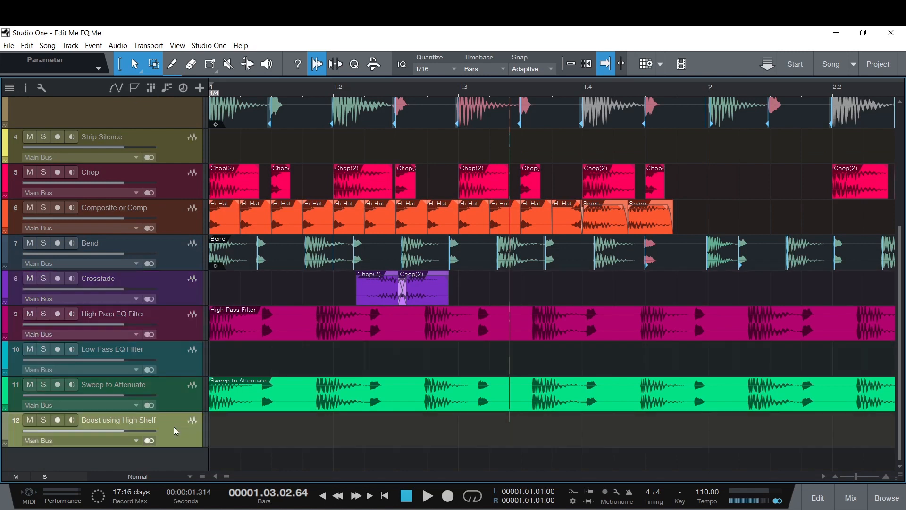
shift+click(170, 330)
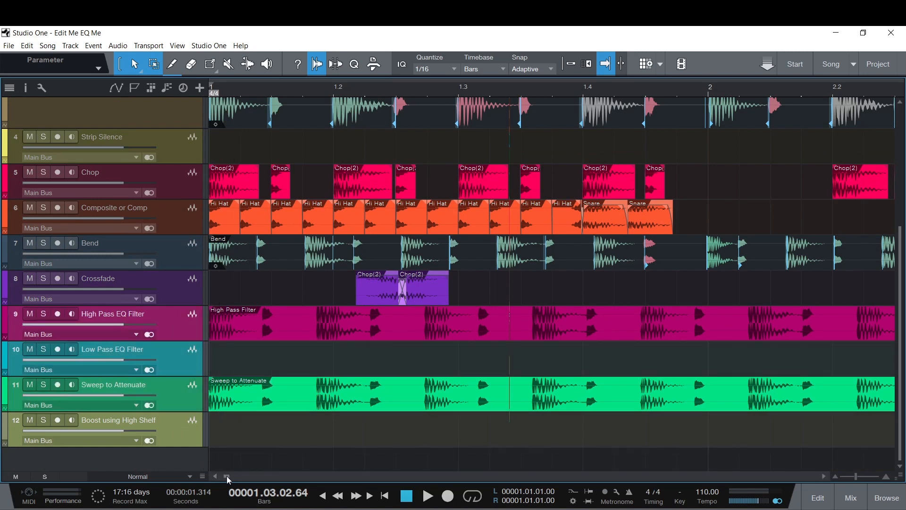
mouse_move(227, 477)
mouse_down()
mouse_move(234, 477)
mouse_move(221, 477)
mouse_up()
click(836, 476)
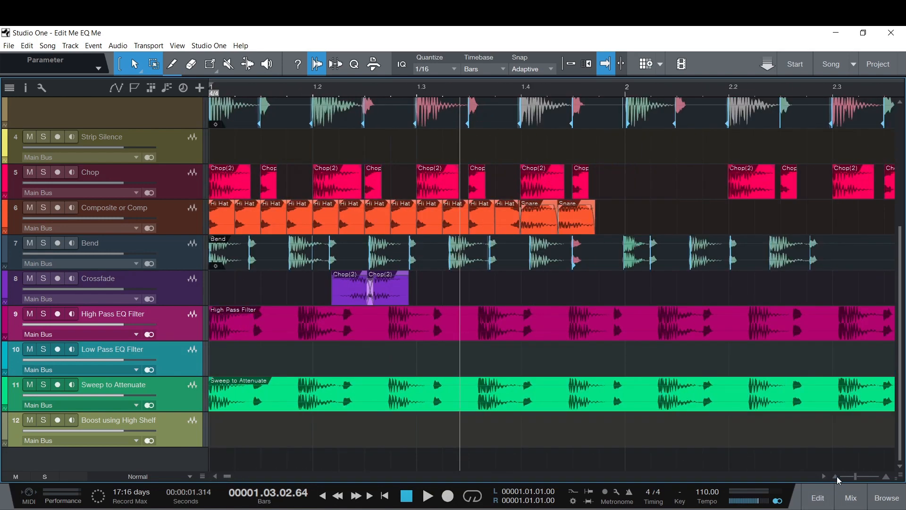
click(837, 477)
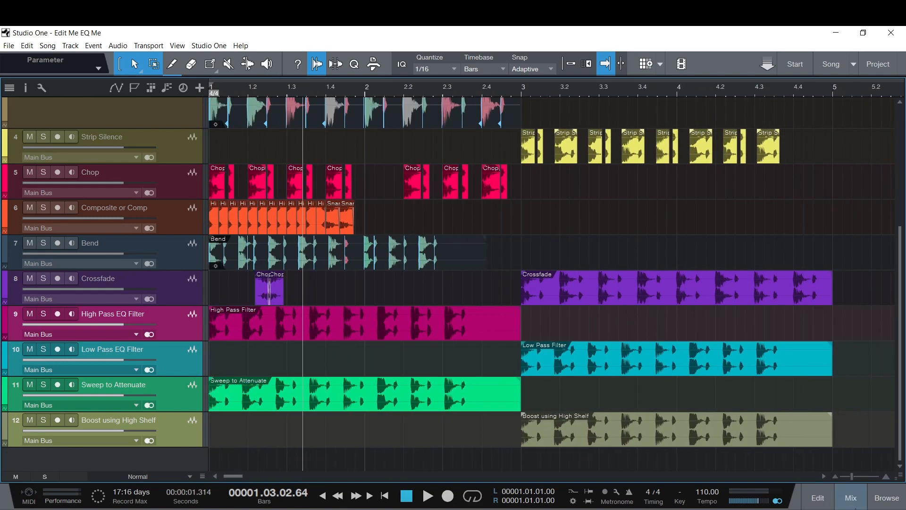
click(854, 503)
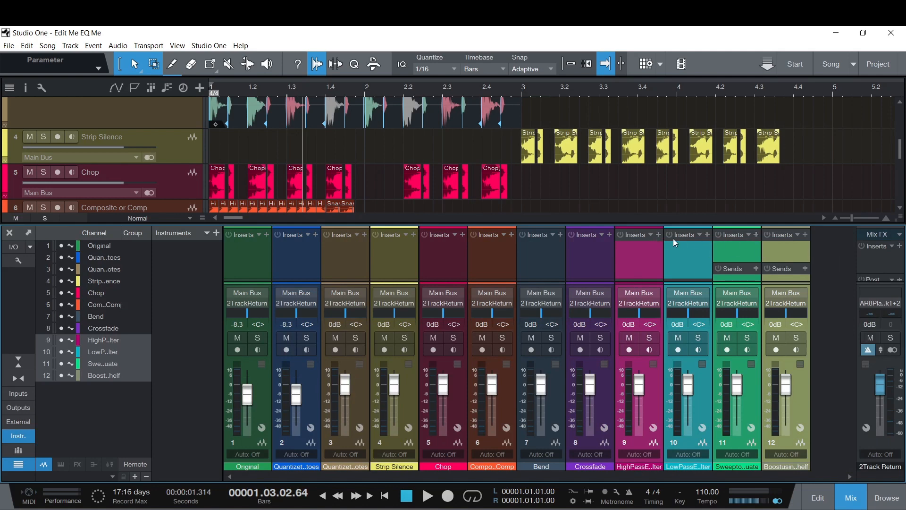
click(658, 235)
scroll(737, 452, down, 2)
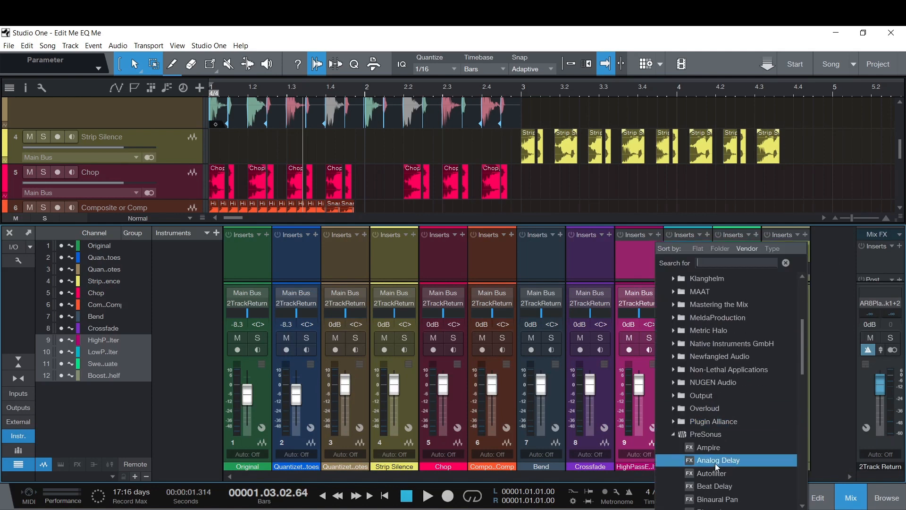
scroll(712, 462, down, 4)
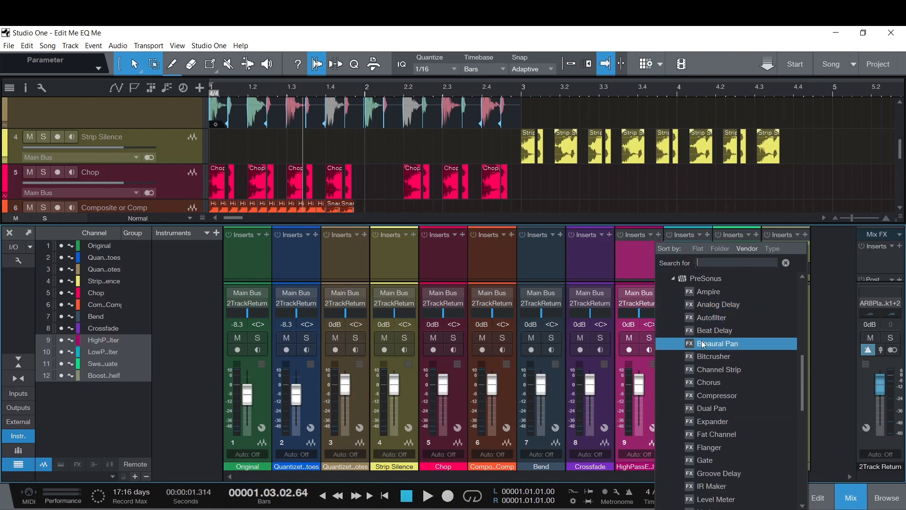
click(701, 370)
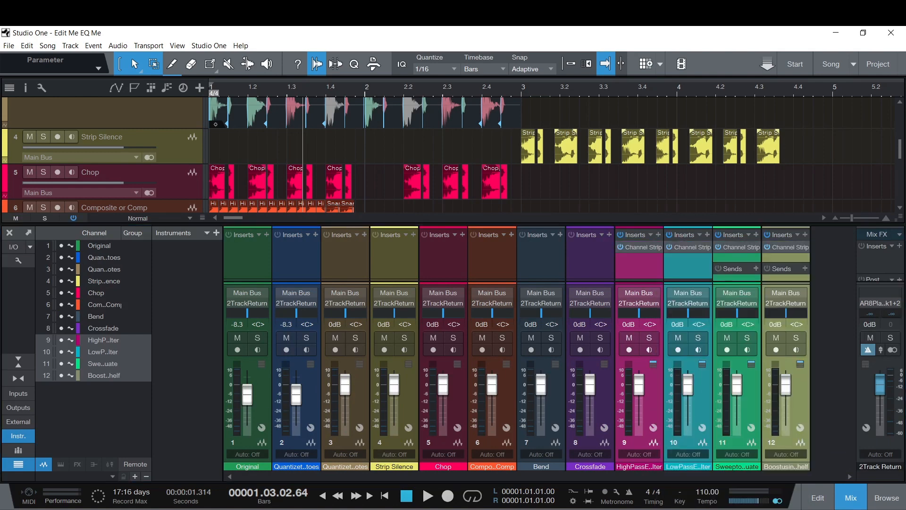
- Select only the High Pass EQ Filter track, hide the mixer, and show the track inspector with its inserts section enlarged
drag(335, 163, 434, 112)
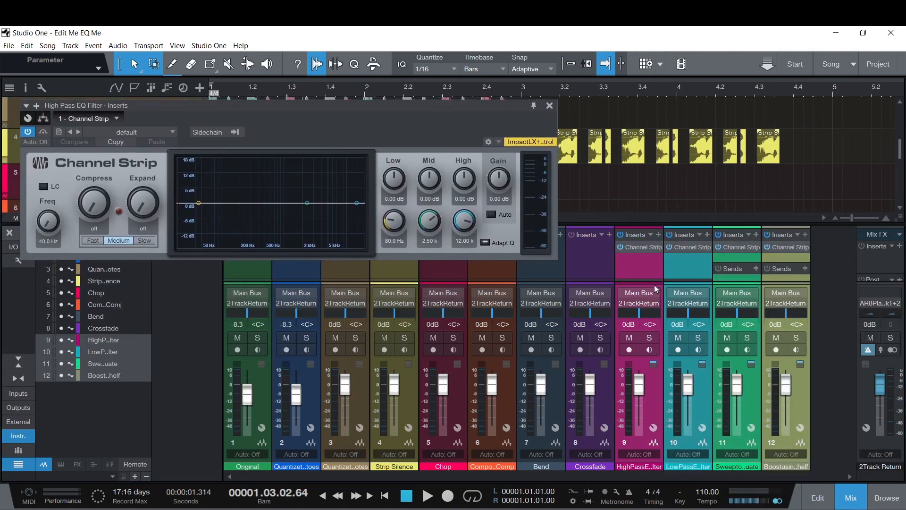
click(637, 272)
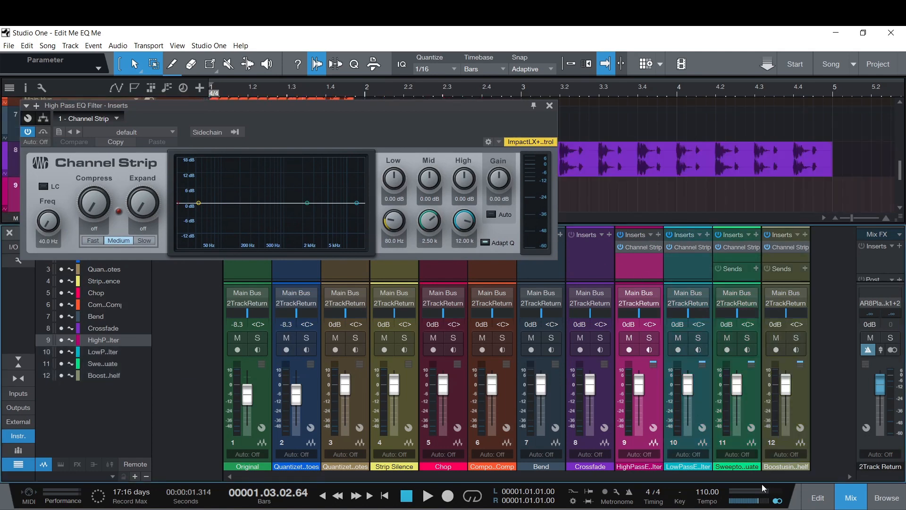
click(850, 502)
drag(306, 121, 533, 137)
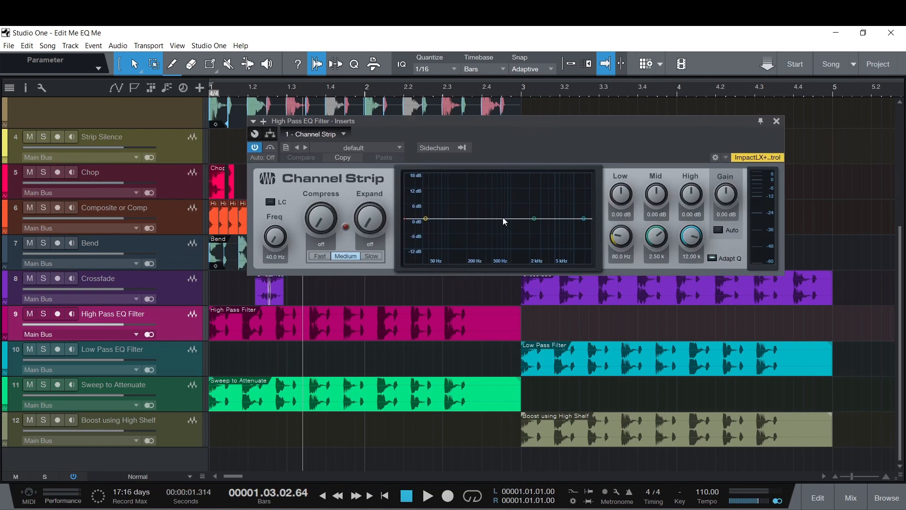
click(25, 89)
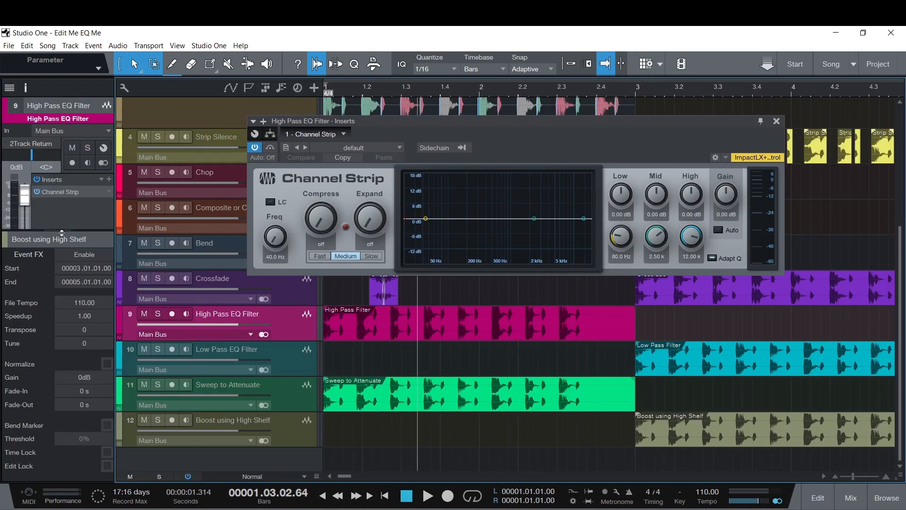
drag(67, 227, 66, 297)
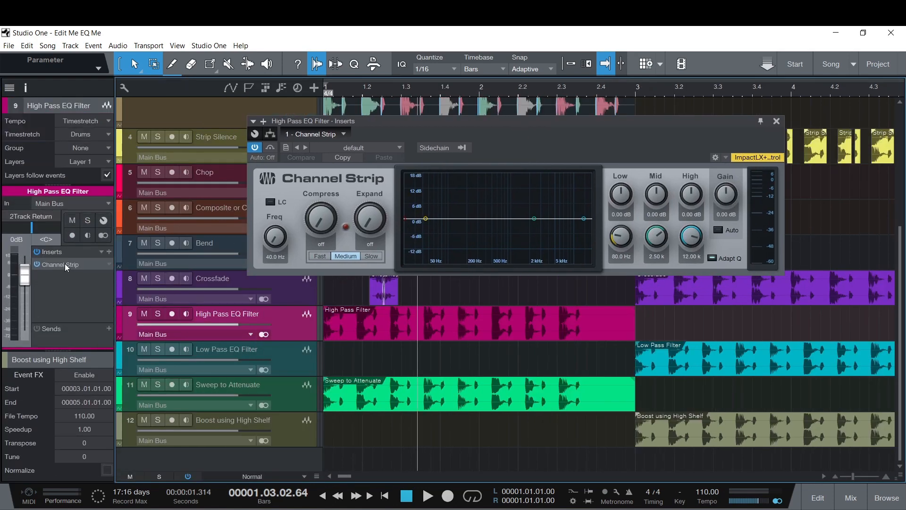
click(294, 328)
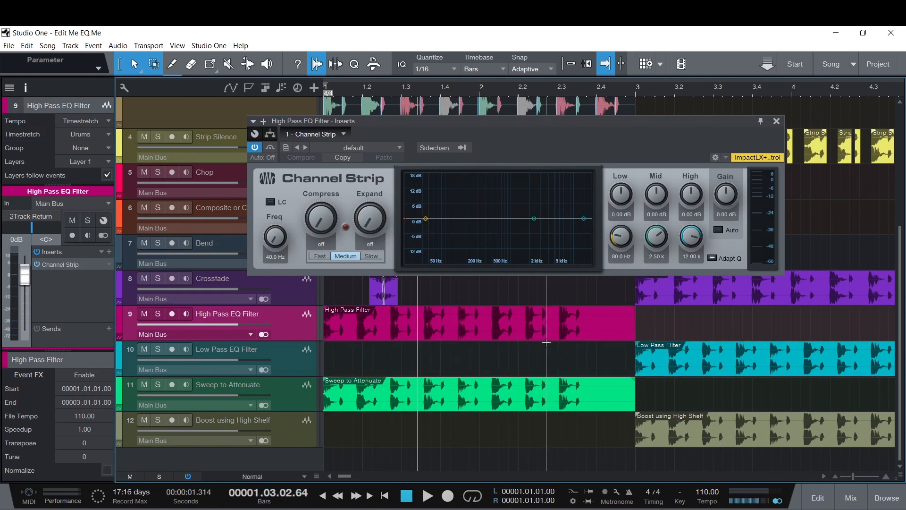
- Enable the low cut in the High Pass EQ Filter track's Channel Strip and set its frequency to 100 Hz
click(279, 204)
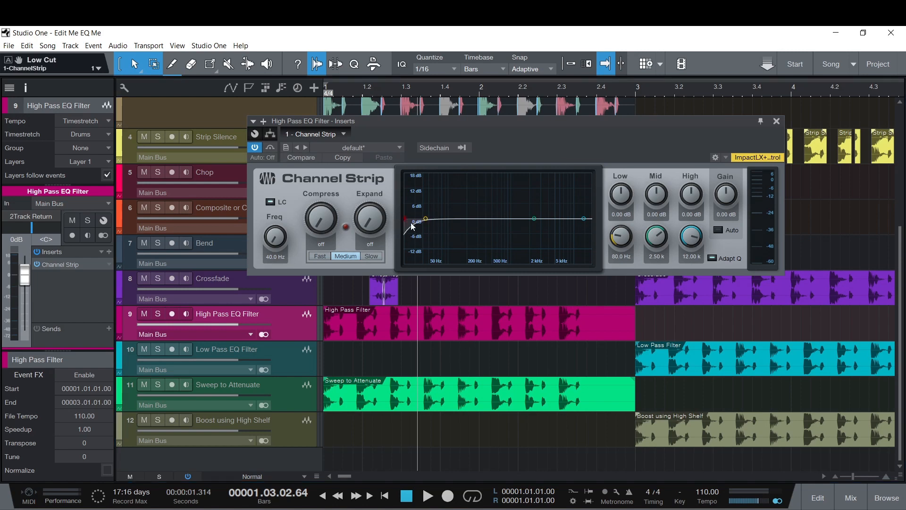
mouse_move(275, 238)
mouse_down()
mouse_move(295, 183)
mouse_move(282, 244)
mouse_up()
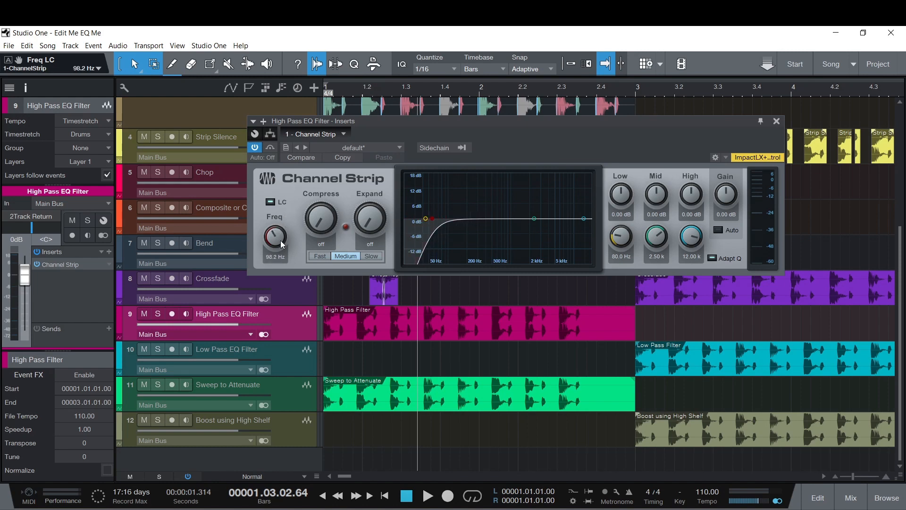
click(270, 256)
text(100)
key(Return)
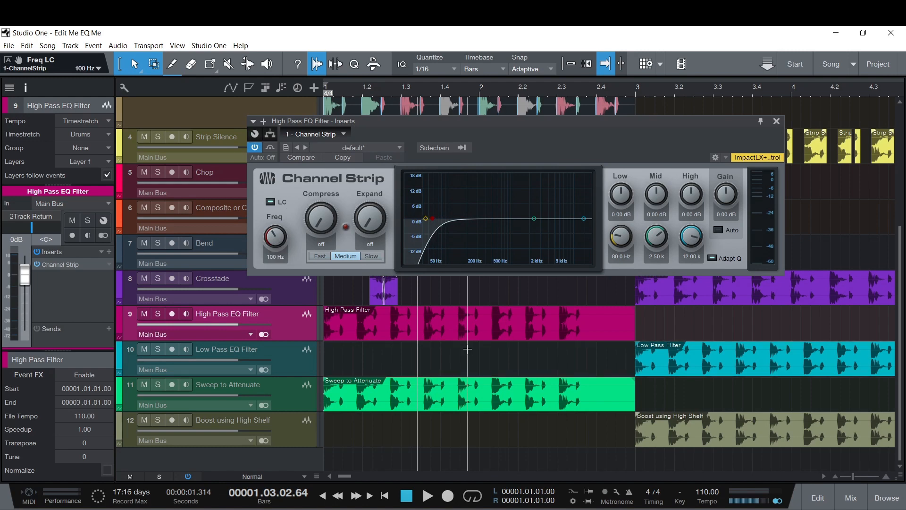
- Solo the High Pass EQ Filter track and play it from the start of the song with the low cut active
click(776, 121)
click(153, 315)
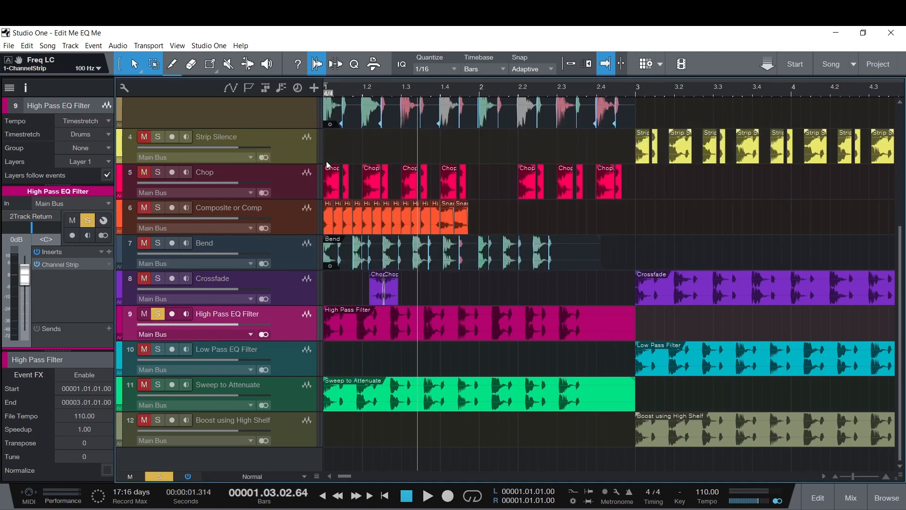
click(384, 496)
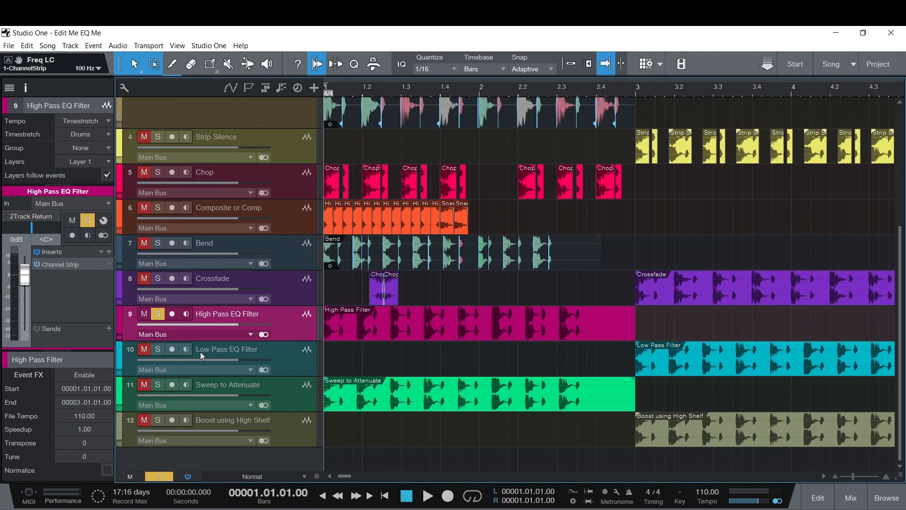
key(space)
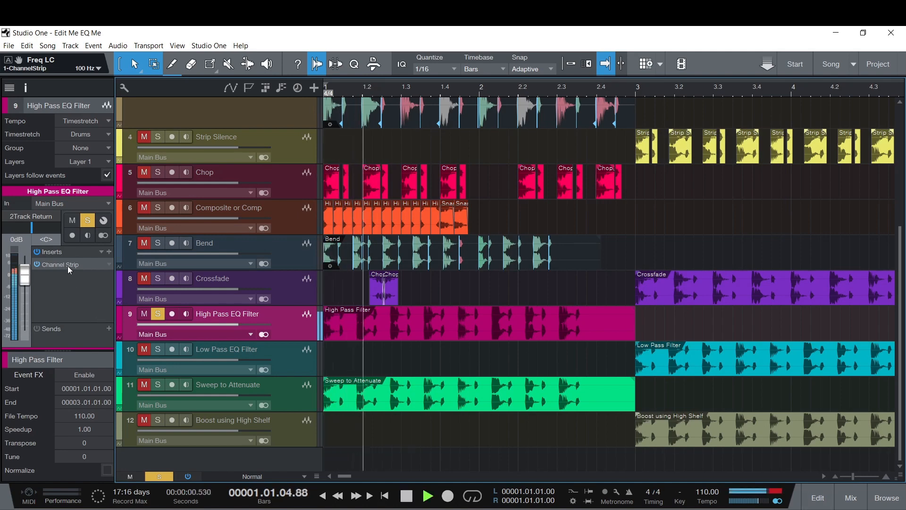
click(67, 265)
key(space)
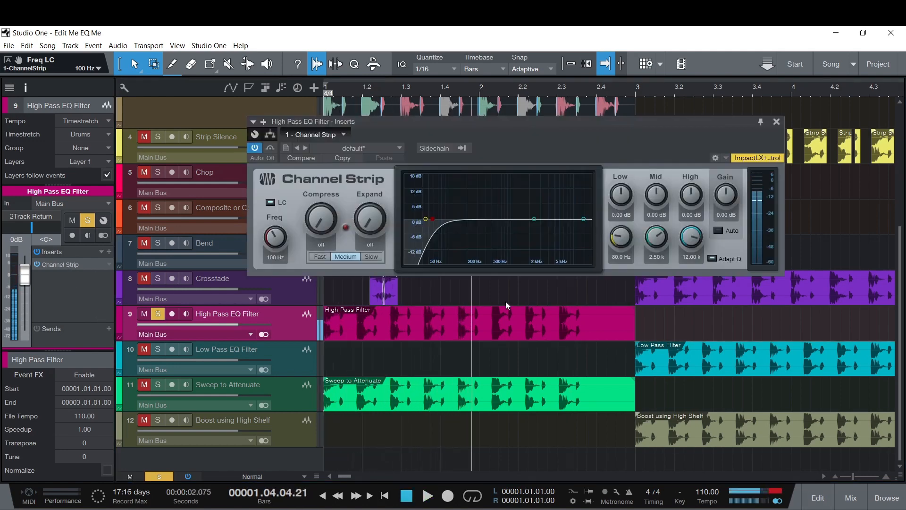
- Bypass the Channel Strip and play the High Pass EQ Filter track from the start for comparison
click(272, 148)
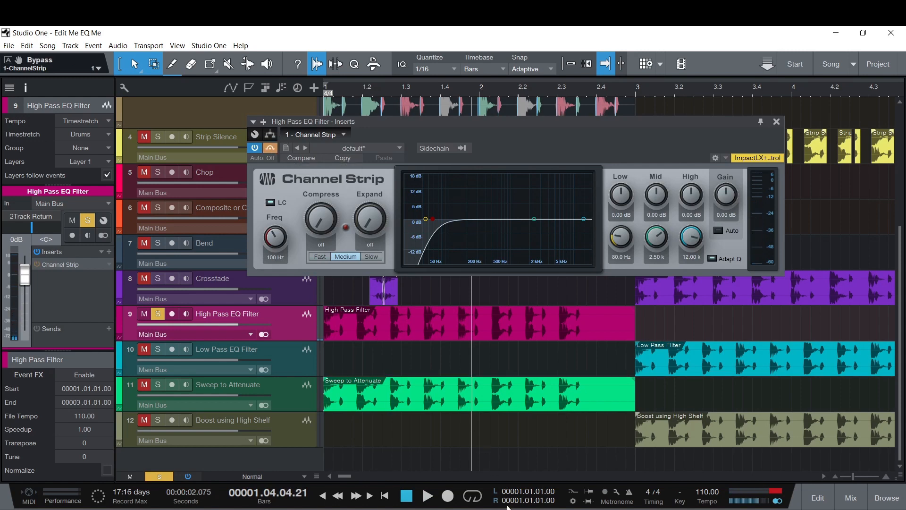
click(385, 496)
key(space)
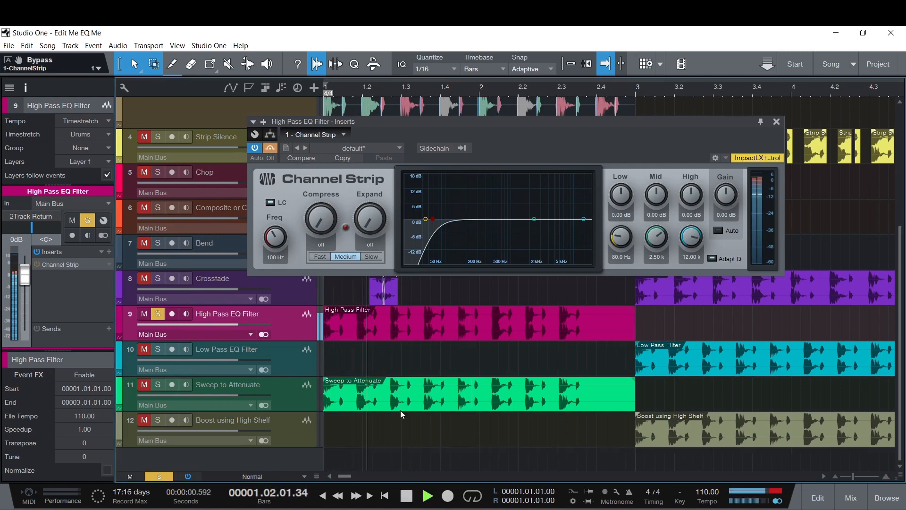
key(space)
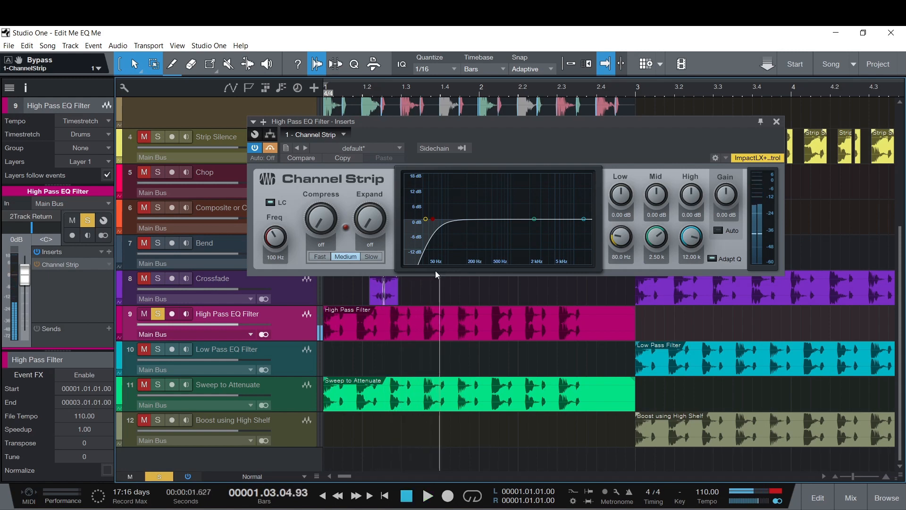
- Raise the low cut frequency to 400 Hz, turn off the Channel Strip's bypass and play the track from the start
drag(271, 244, 302, 271)
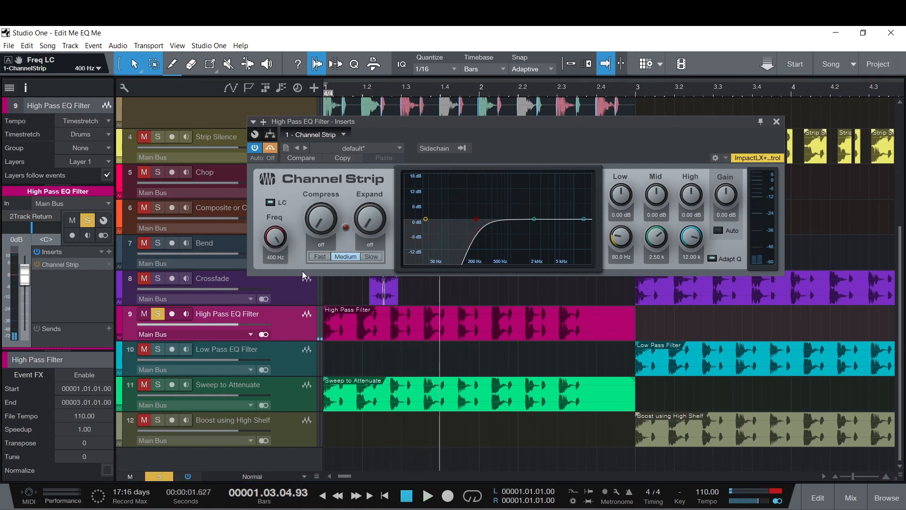
click(270, 147)
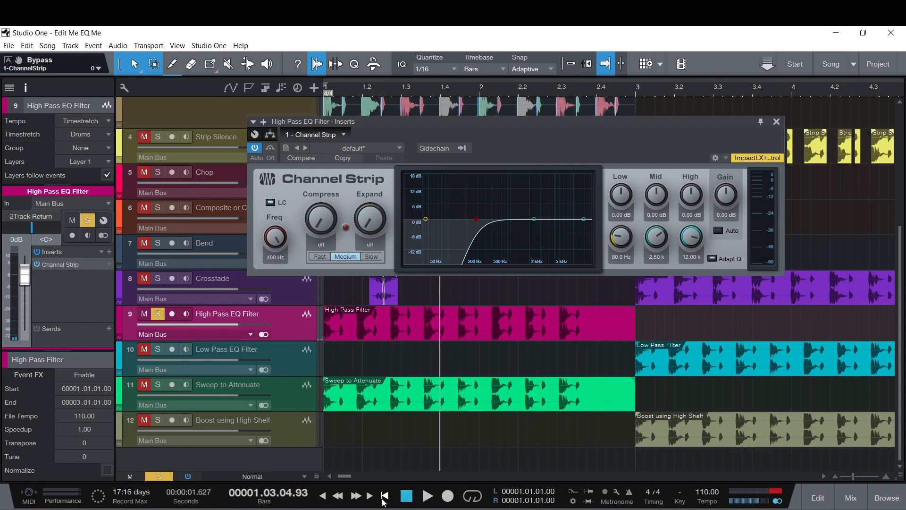
click(385, 495)
key(space)
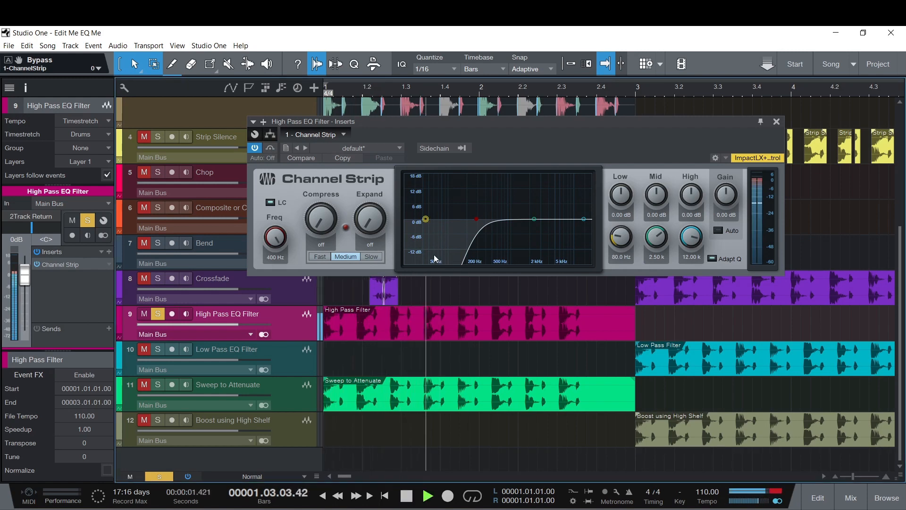
key(space)
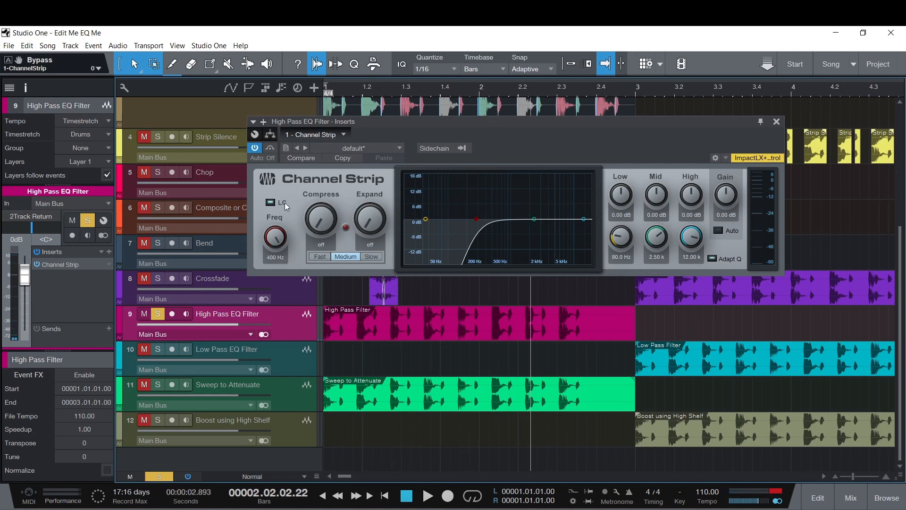
- Close the Channel Strip window, turn off solo on the High Pass EQ Filter track and select the Low Pass EQ Filter track
click(776, 122)
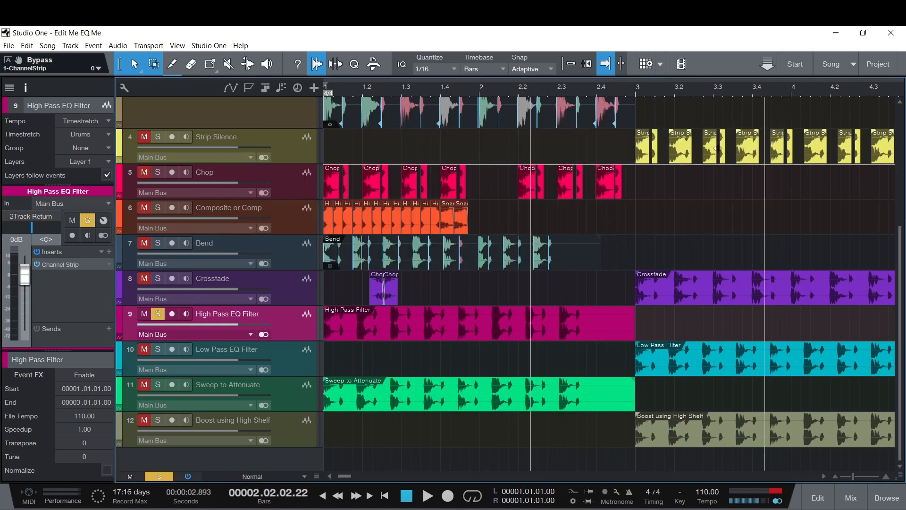
click(240, 354)
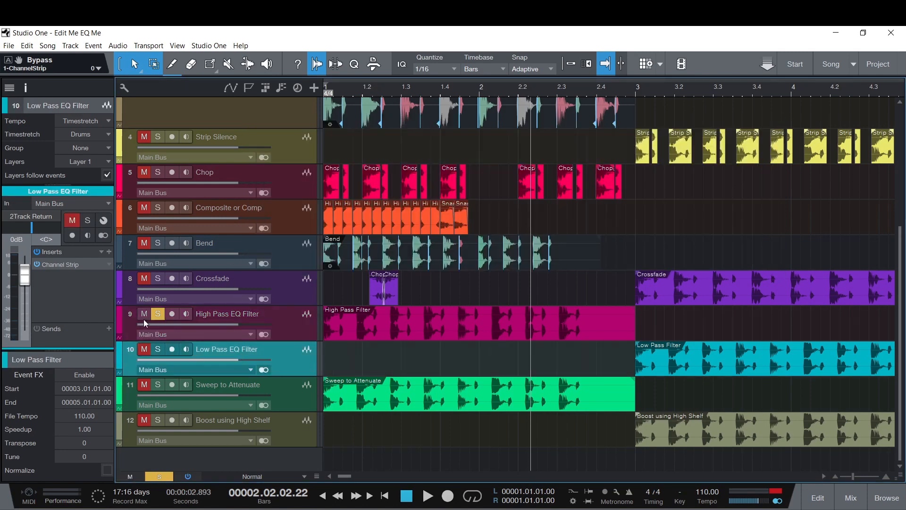
click(157, 313)
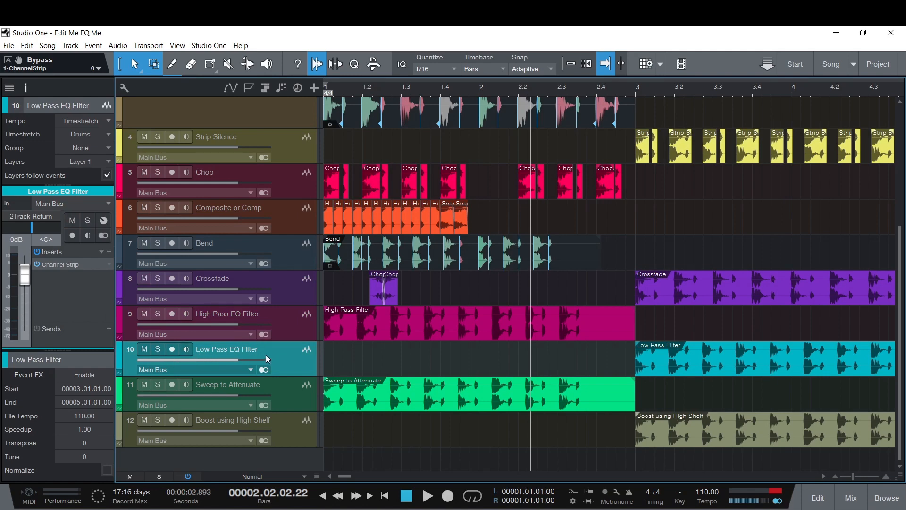
- In the Low Pass EQ Filter track's Channel Strip, set the high band to -12.96 dB at 3.87 kHz and turn off Adapt Q
click(60, 265)
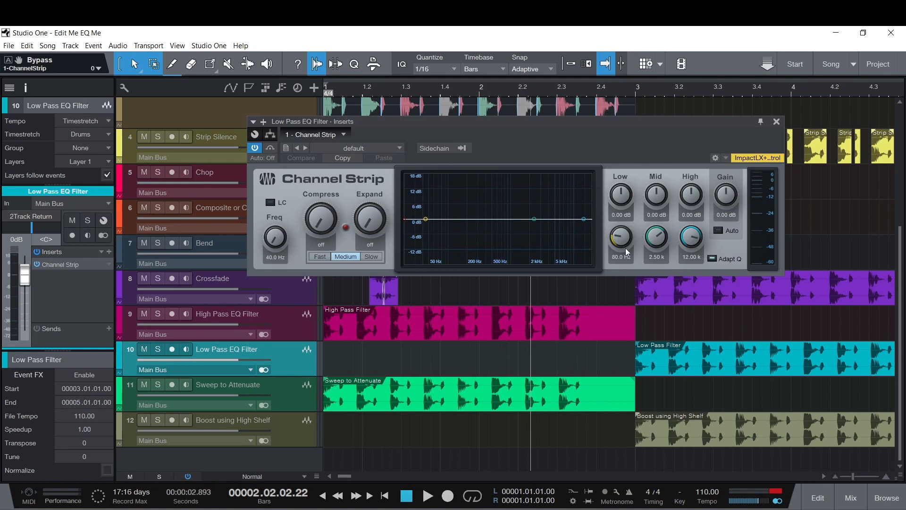
click(584, 220)
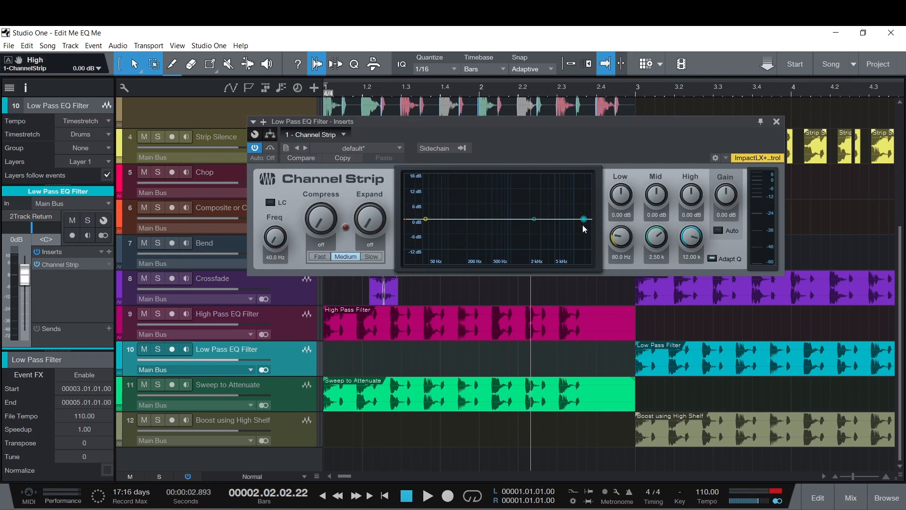
drag(693, 244, 693, 254)
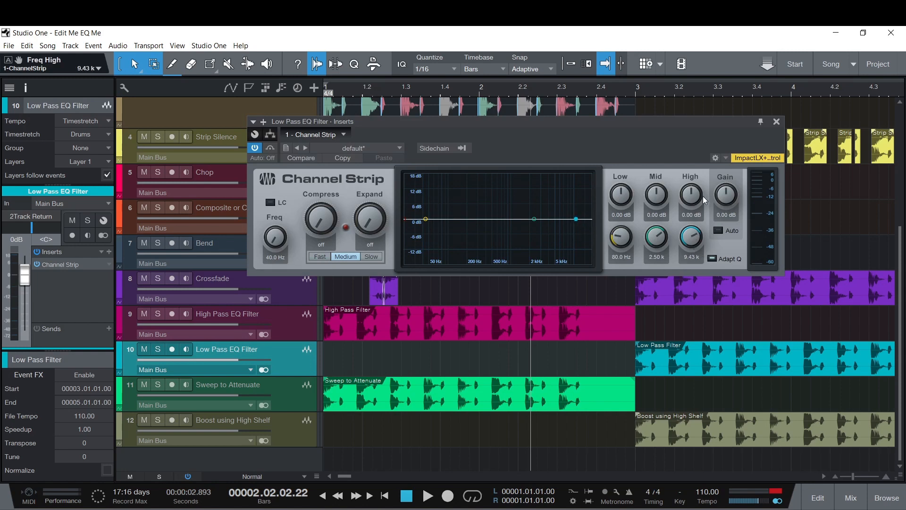
drag(694, 192, 511, 376)
click(714, 260)
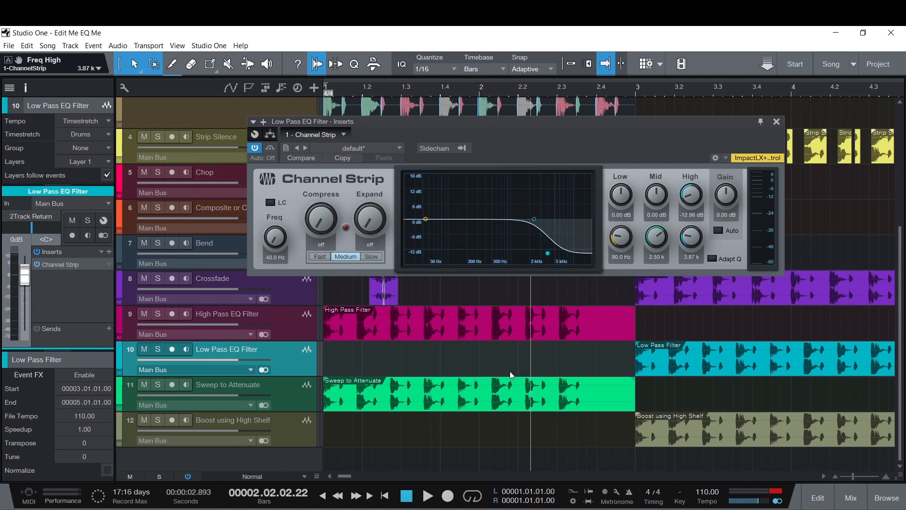
- Solo the Low Pass EQ Filter track and play it from bar 3, comparing the Channel Strip bypassed and active
click(158, 349)
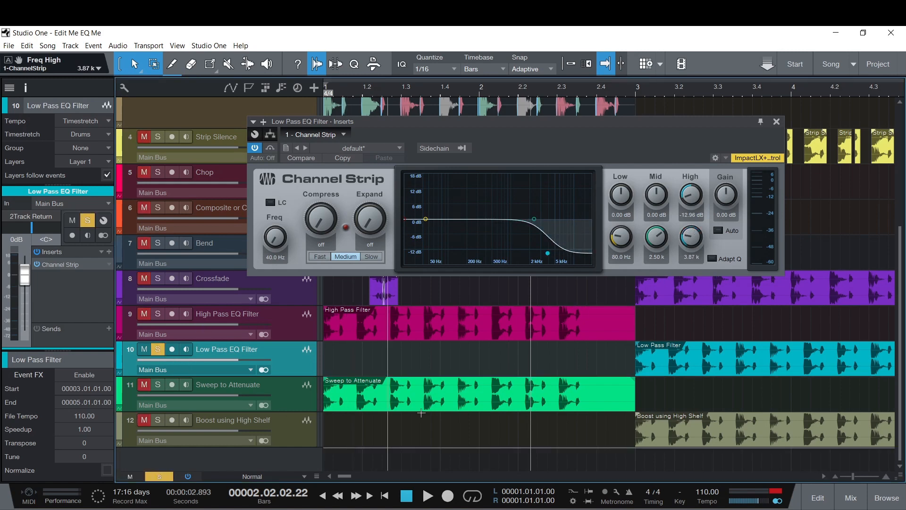
click(270, 148)
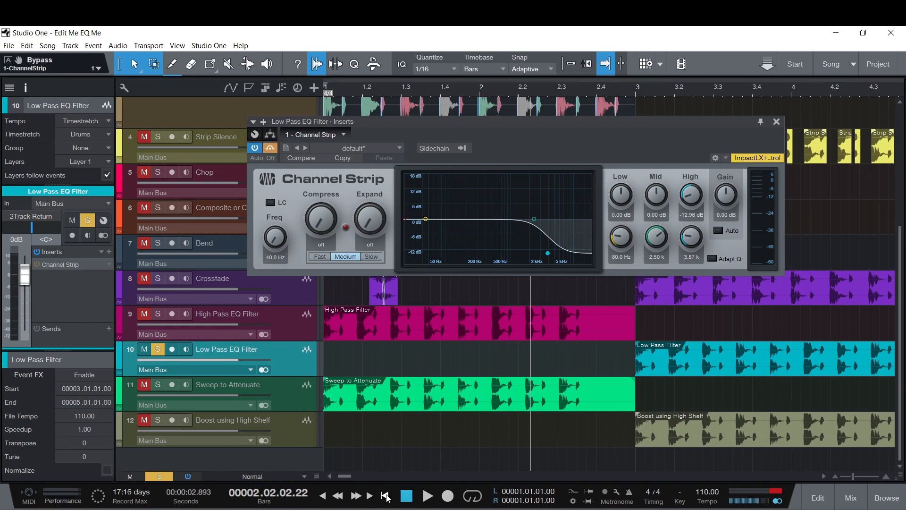
key(space)
click(644, 95)
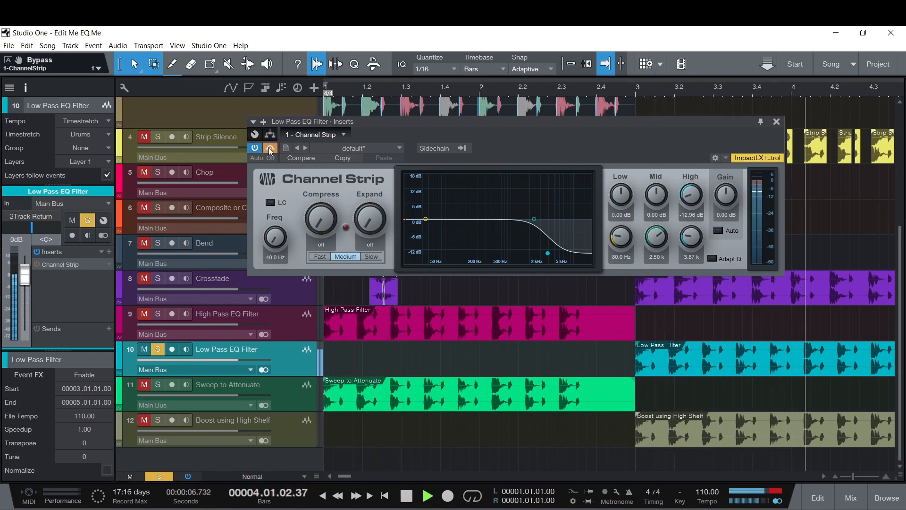
key(space)
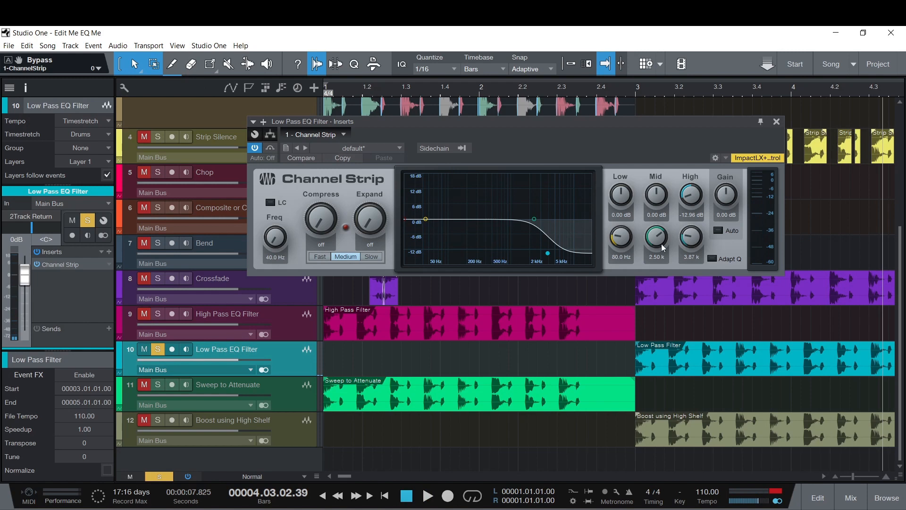
- Raise the high band frequency to 6.32 kHz and toggle Adapt Q on and off to compare the curves
drag(692, 238, 709, 218)
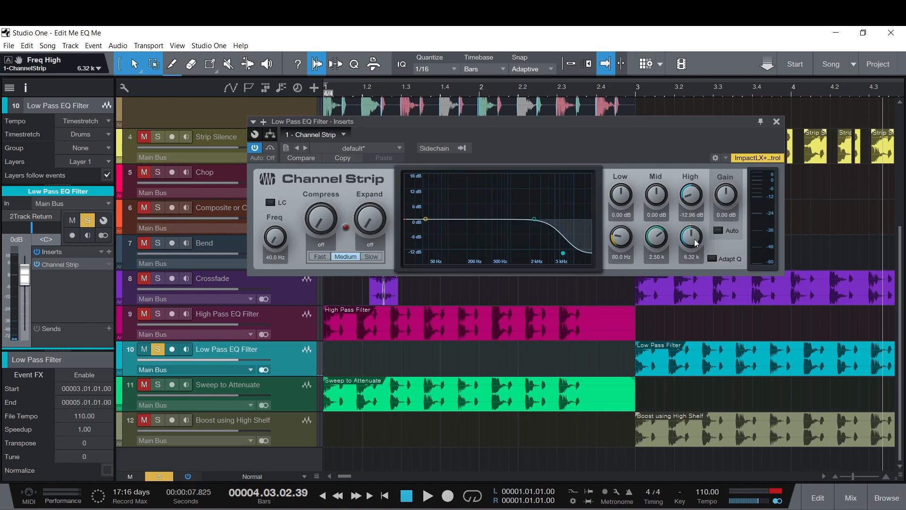
click(712, 258)
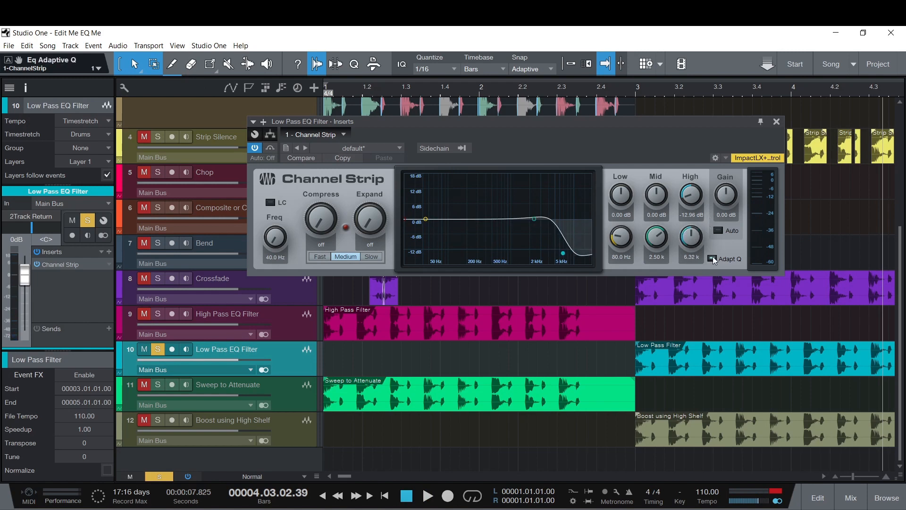
click(713, 259)
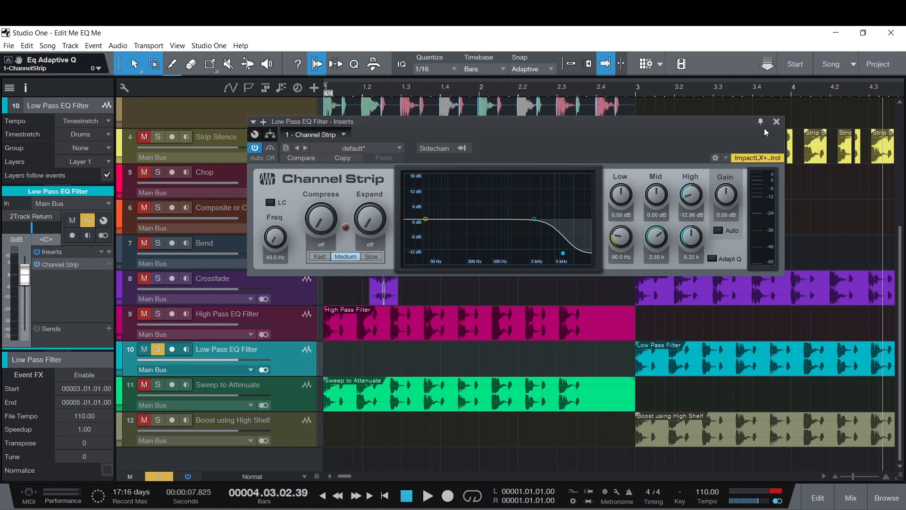
- Close the Channel Strip window, turn off solo on the Low Pass EQ Filter track and select the Sweep to Attenuate track
click(777, 121)
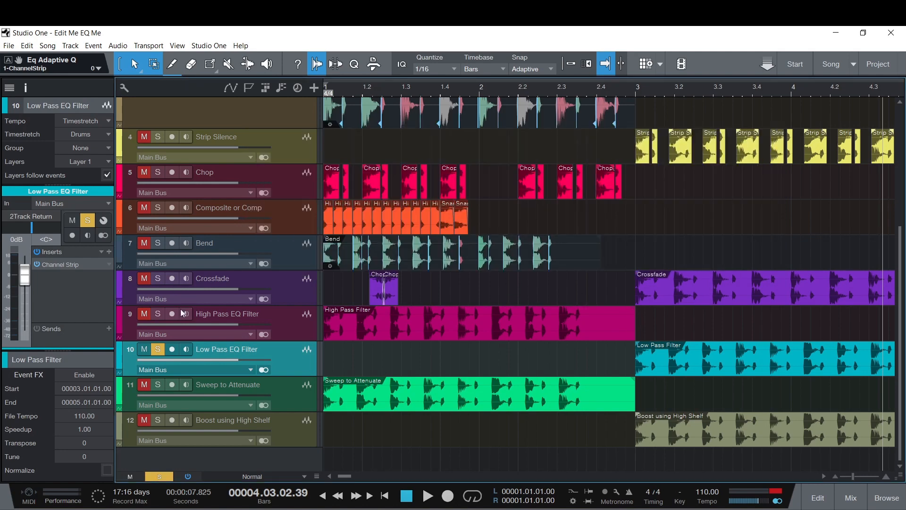
click(161, 349)
click(277, 387)
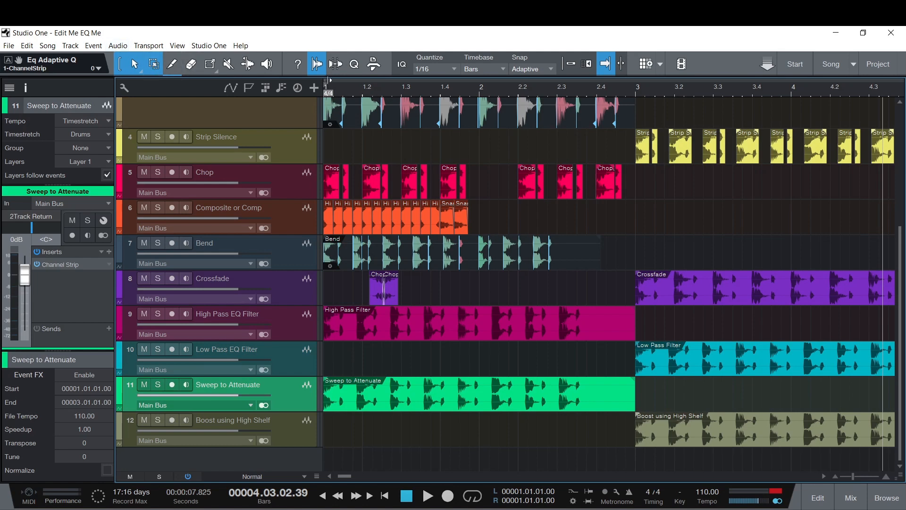
- Set the loop range from bar 1 to bar 3, turn on looping and play from the start
drag(329, 80, 634, 76)
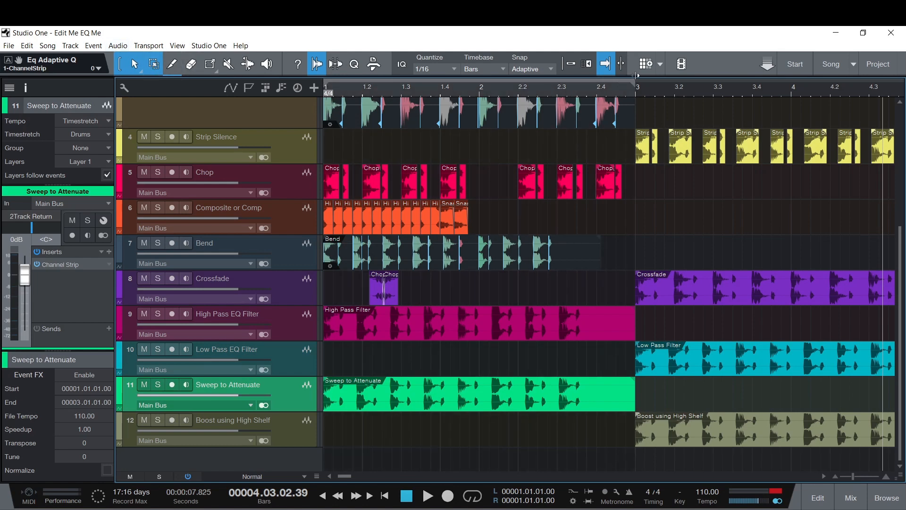
click(472, 496)
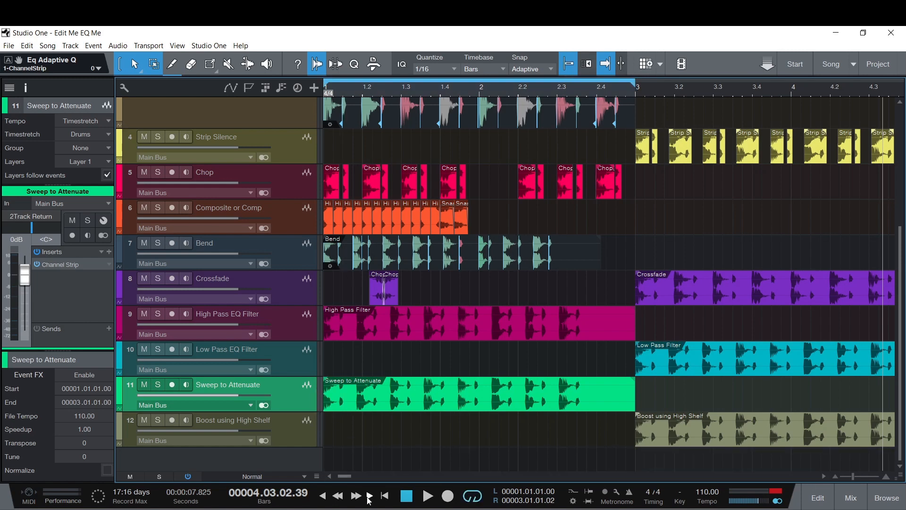
click(388, 497)
key(space)
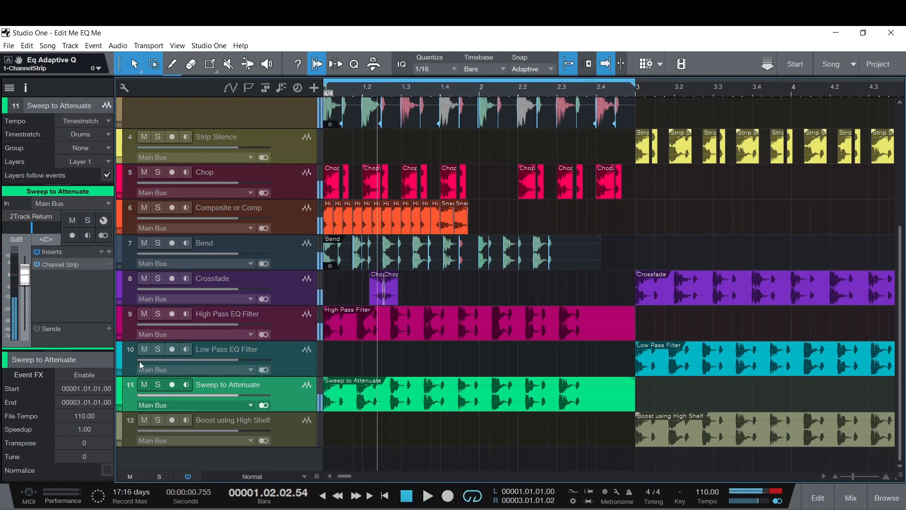
- Solo the Sweep to Attenuate track, play it from the start and select its event
click(157, 386)
click(383, 497)
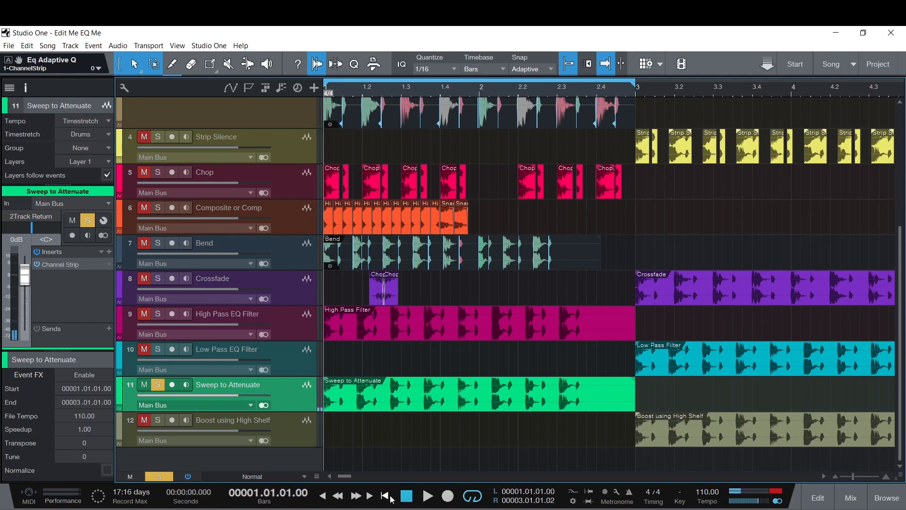
key(space)
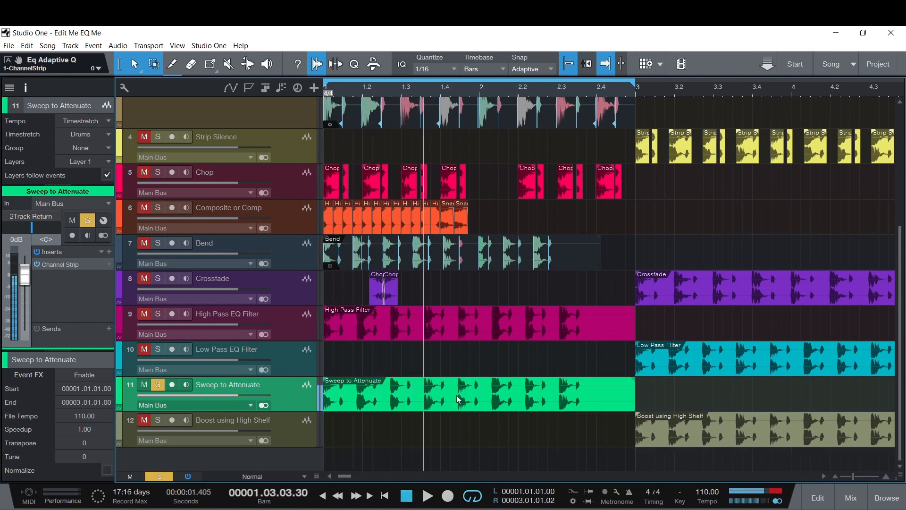
click(457, 397)
key(space)
- During looped playback, set the low band in the Sweep to Attenuate track's Channel Strip to -3.73 dB at 528 Hz
click(77, 263)
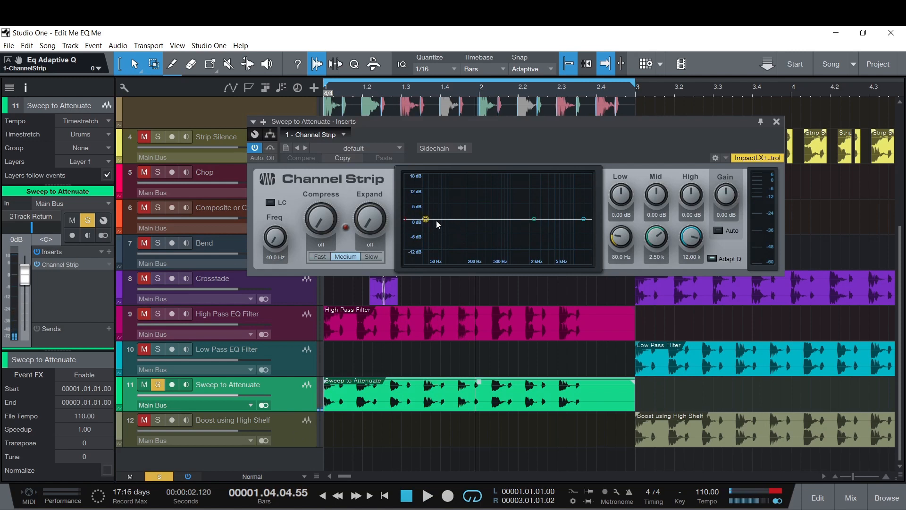
key(space)
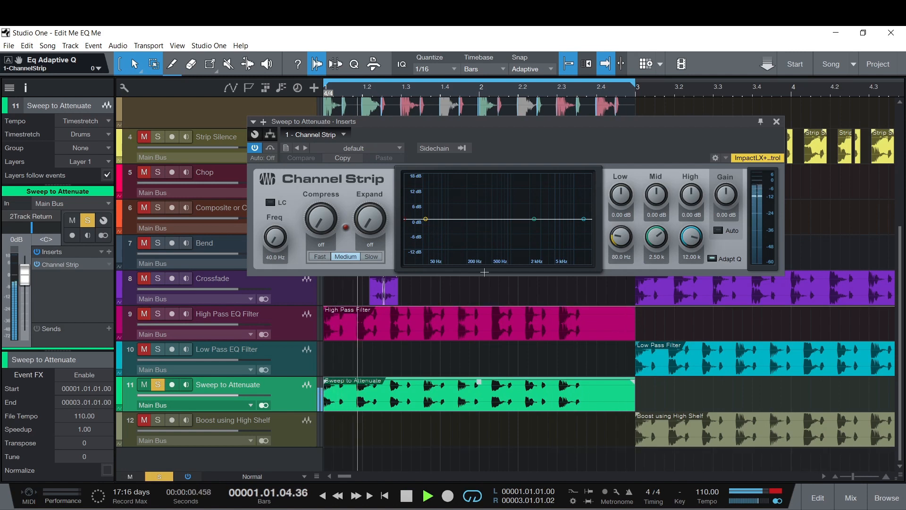
drag(425, 219, 492, 228)
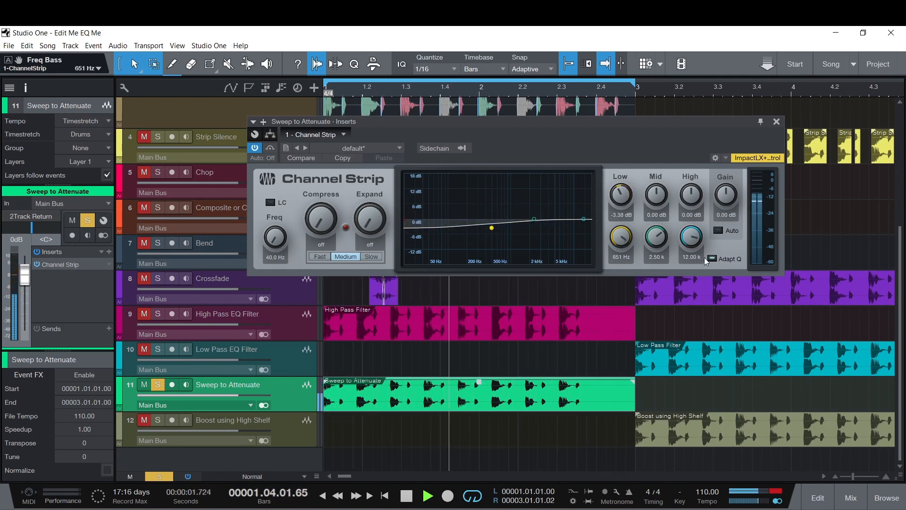
drag(622, 237, 623, 252)
mouse_move(621, 194)
mouse_down()
mouse_move(621, 178)
mouse_move(621, 195)
mouse_up()
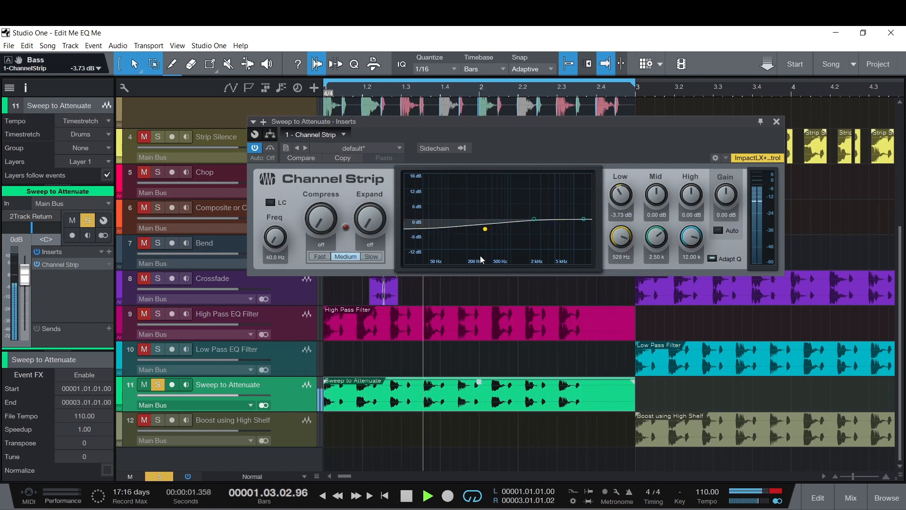
- Turn on the low cut at 161 Hz and set the mid band to -0.23 dB at 1.08 kHz and low band to -4.73 dB at 582 Hz
click(270, 202)
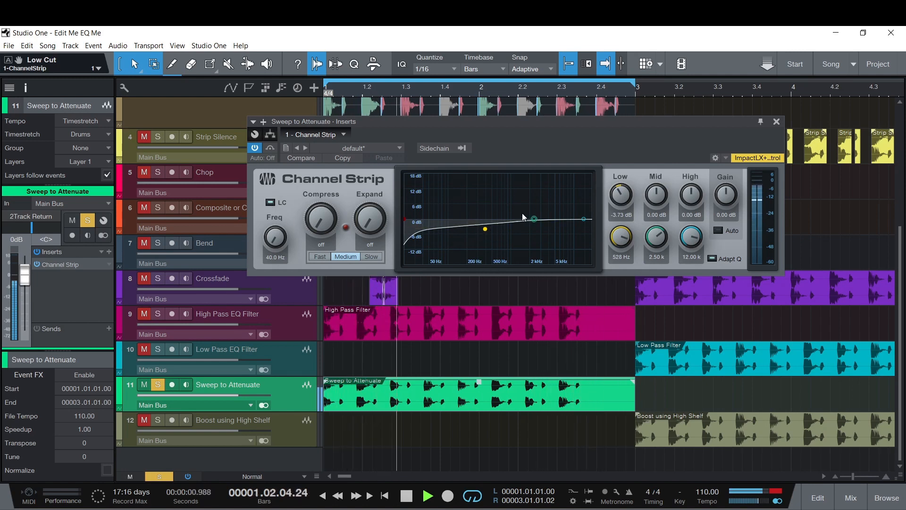
drag(534, 219, 490, 233)
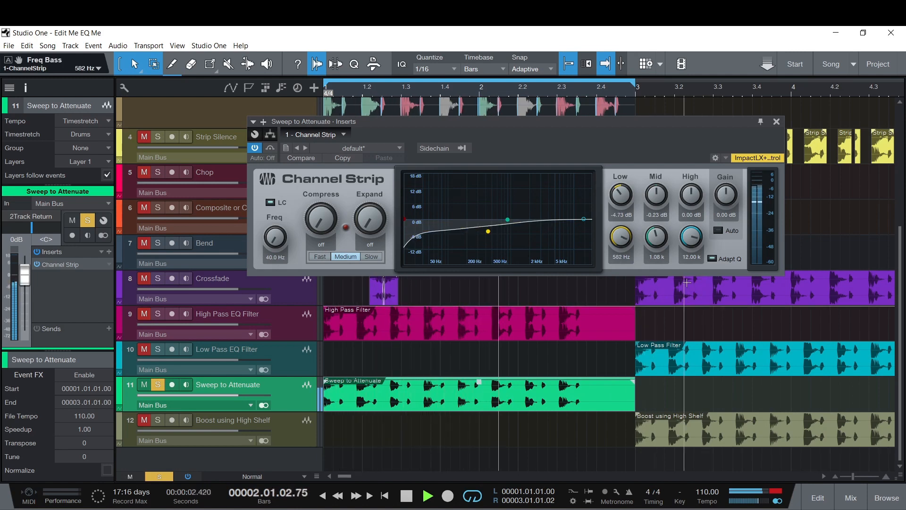
drag(281, 237, 293, 205)
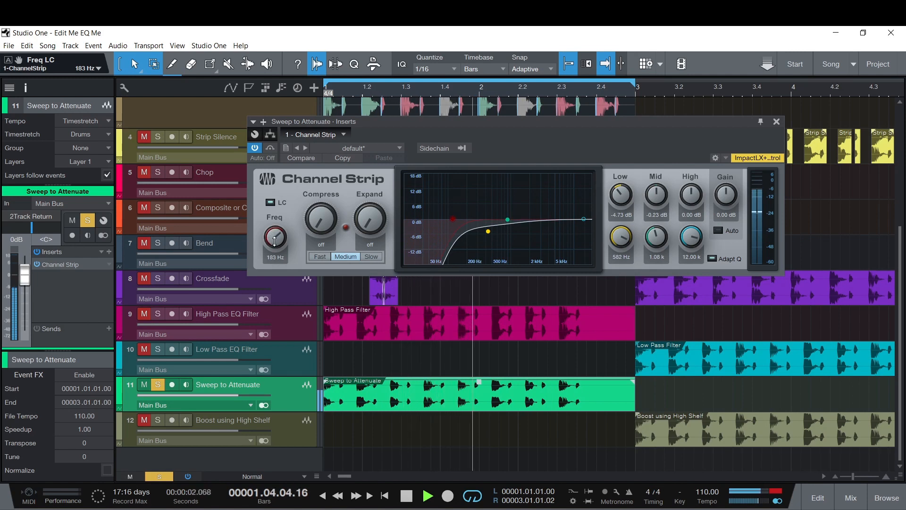
mouse_move(276, 240)
mouse_down()
mouse_move(276, 247)
mouse_move(277, 240)
mouse_up()
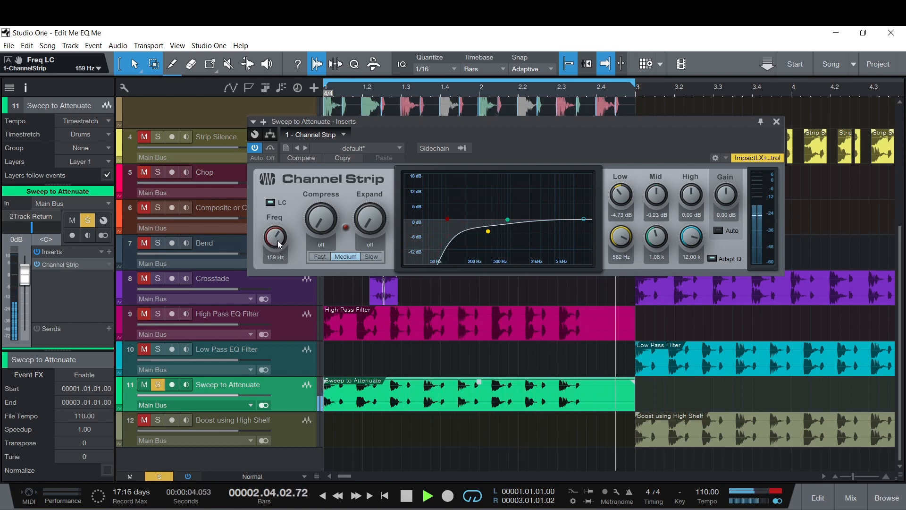
- Close the Channel Strip window, turn off solo on the Sweep to Attenuate track and stop playback
click(776, 122)
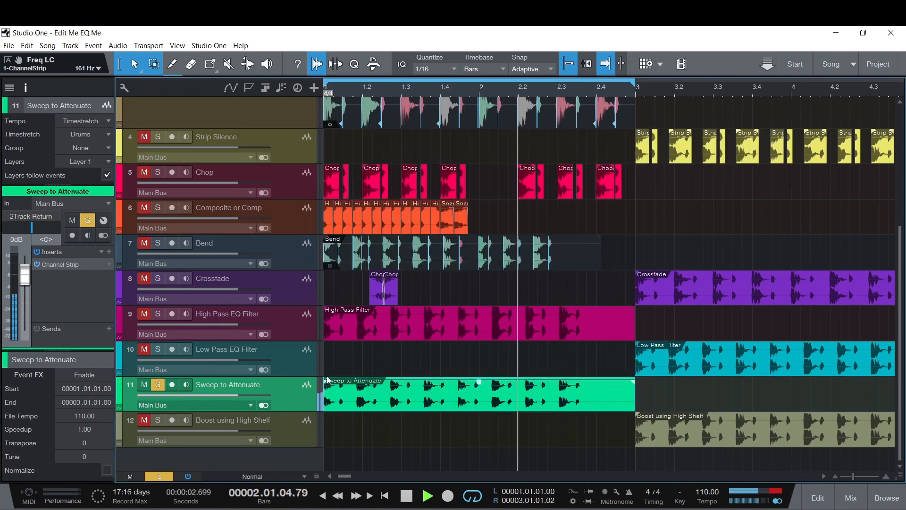
click(158, 385)
click(411, 496)
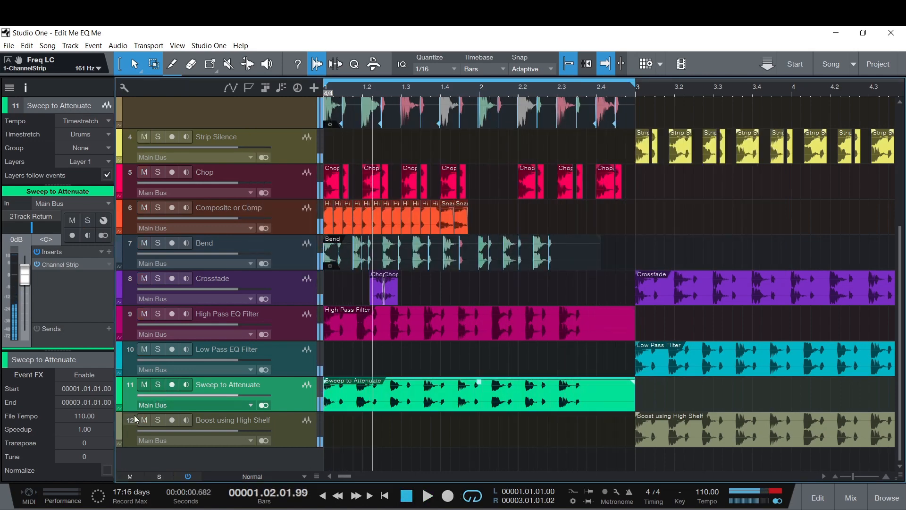
- Solo the Boost using High Shelf track and try to play its event from bar 3 with looping on
click(158, 420)
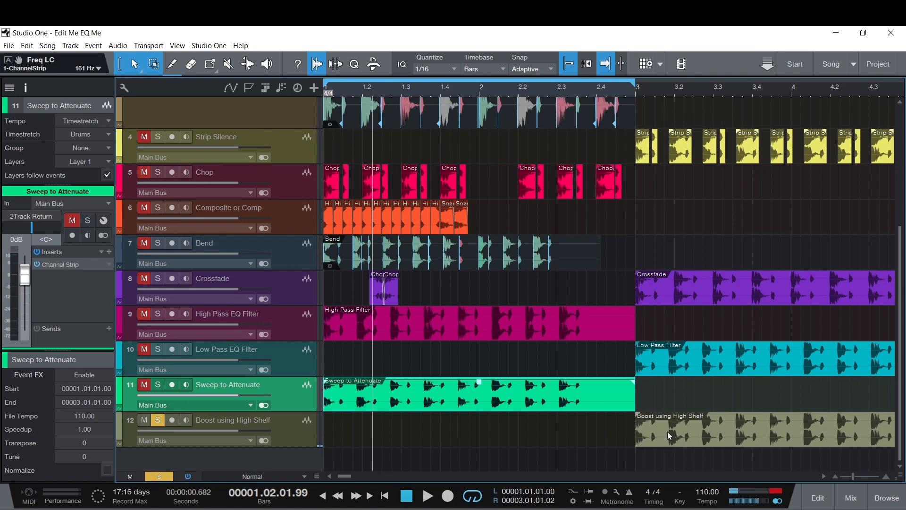
click(635, 97)
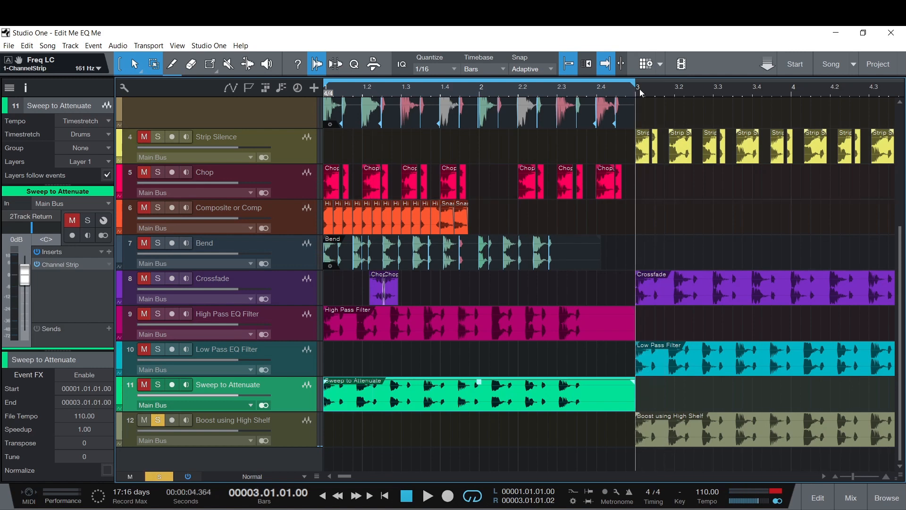
key(space)
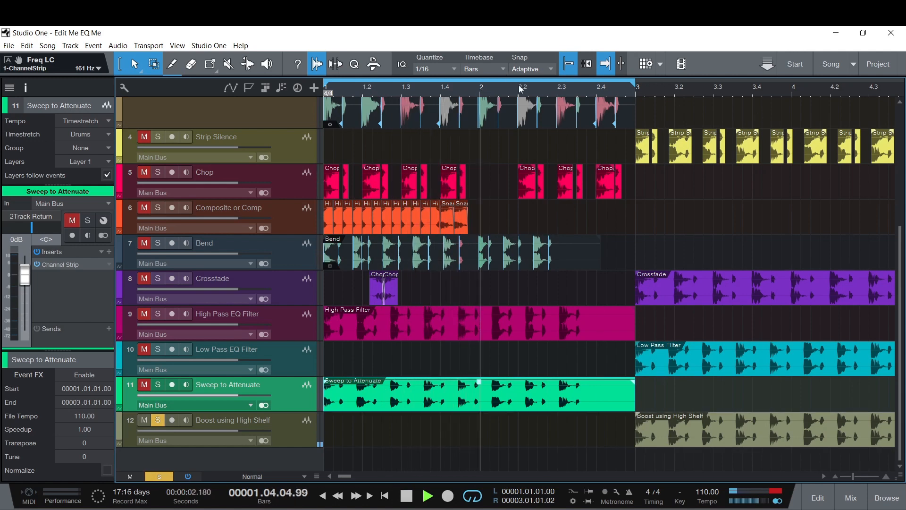
key(space)
- Move the Boost using High Shelf event to the start of bar 1, with looping turned off during the move and back on
click(473, 496)
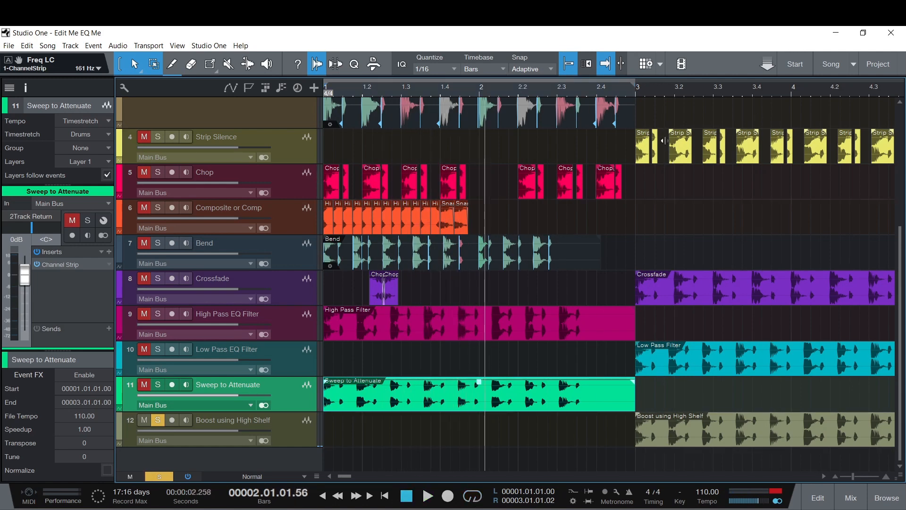
drag(667, 453, 355, 453)
click(473, 496)
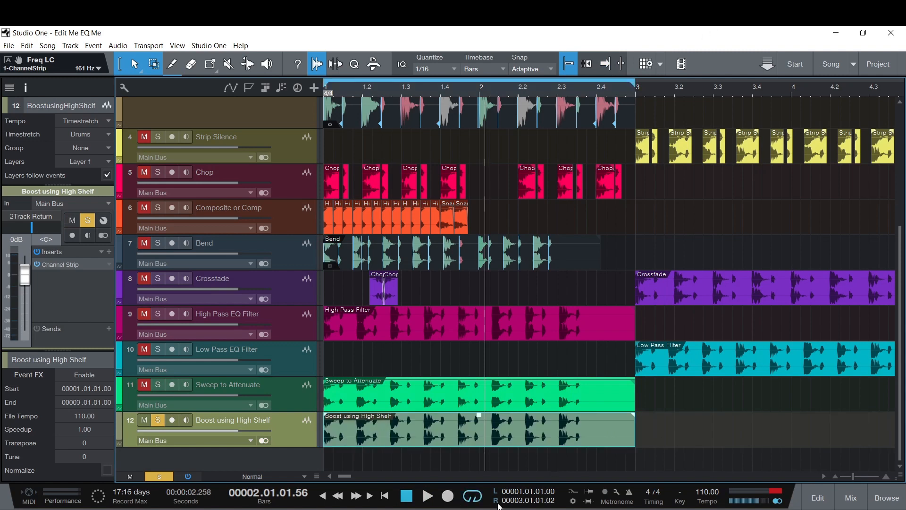
- Turn off autoscroll, play the looped Boost using High Shelf track and open its Channel Strip
key(f)
key(space)
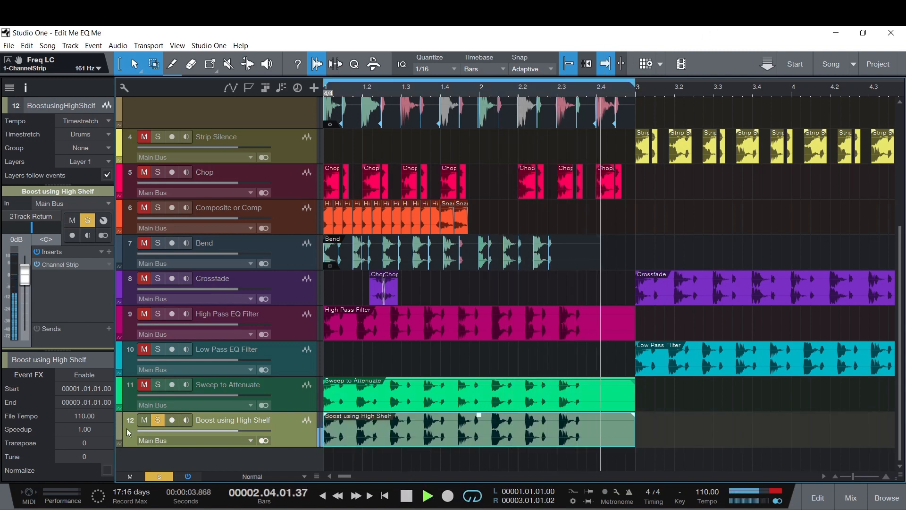
click(55, 265)
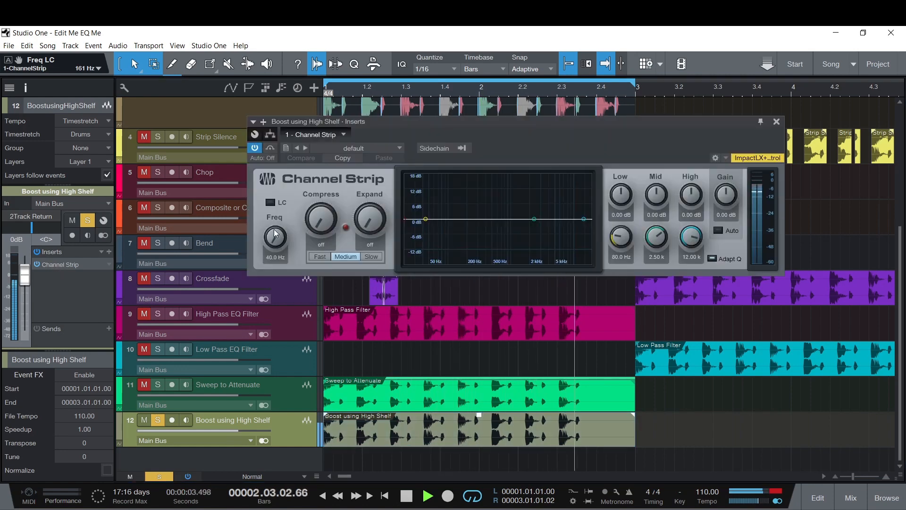
- Turn on the low cut at about 181 Hz and boost the high band about 6.84 dB at 10.44 kHz with Adaptive Q off
click(270, 202)
drag(285, 241, 285, 172)
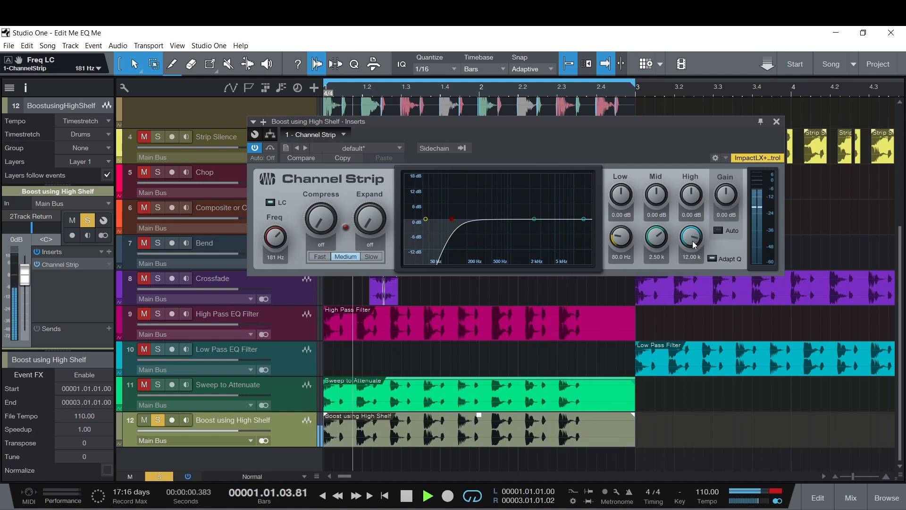
drag(690, 241, 690, 248)
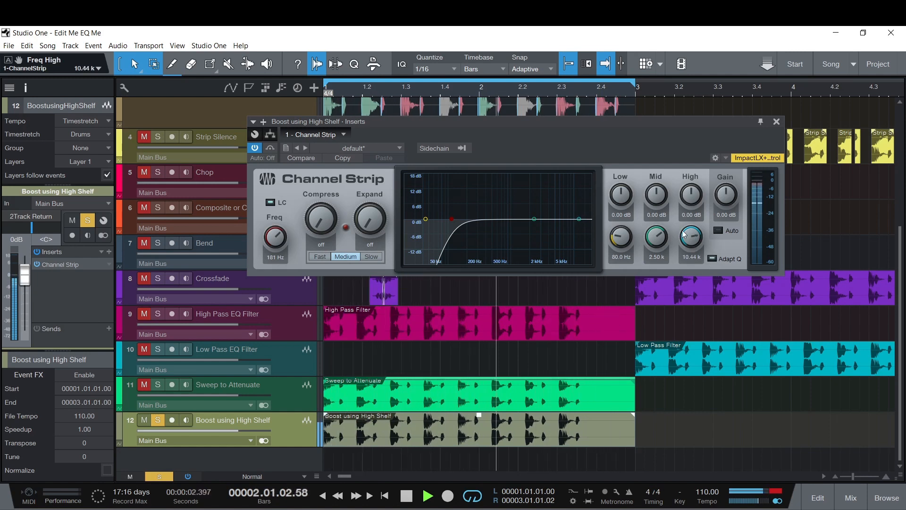
drag(691, 195, 691, 180)
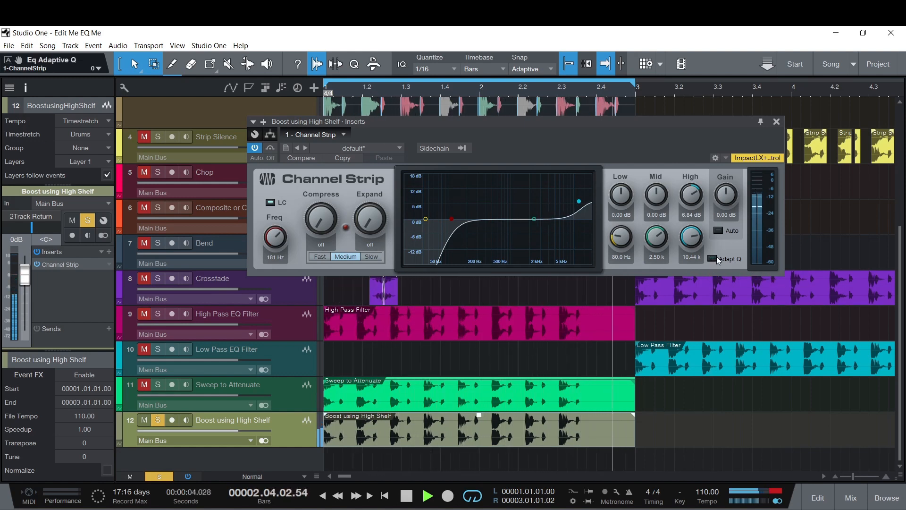
- Lower the high shelf frequency to about 6.75 kHz and set its gain to 3 dB
drag(690, 238, 682, 263)
drag(689, 201, 689, 222)
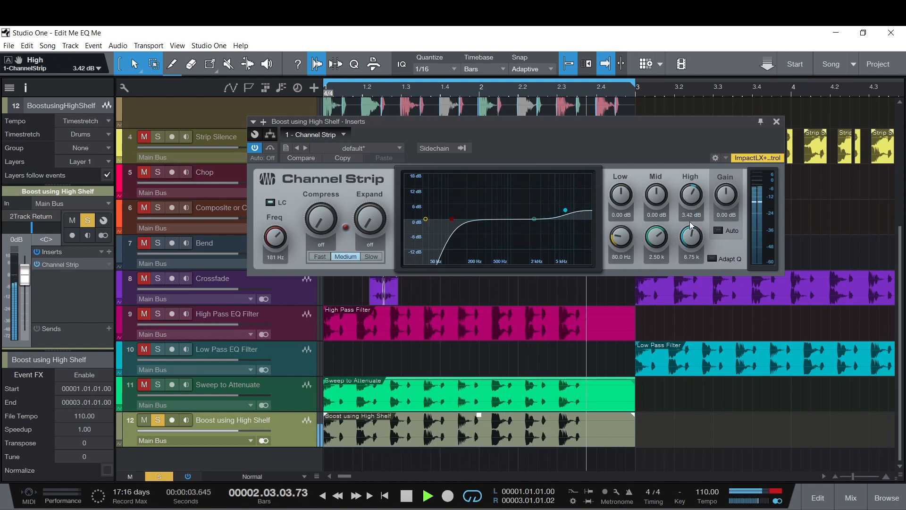
click(691, 215)
text(3)
key(Return)
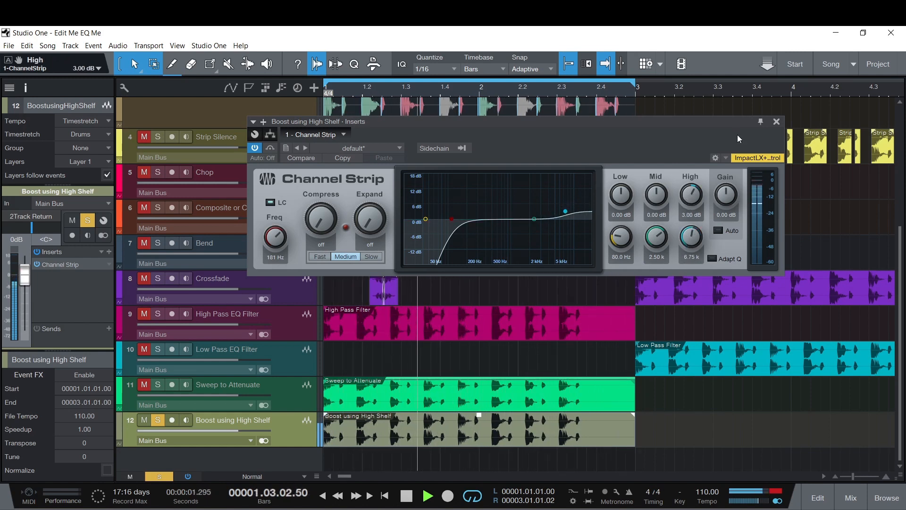
- Set the high shelf to about 3.18 dB at 2.95 kHz and compare it with Adaptive Q on, leaving Adaptive Q off
drag(680, 253, 661, 262)
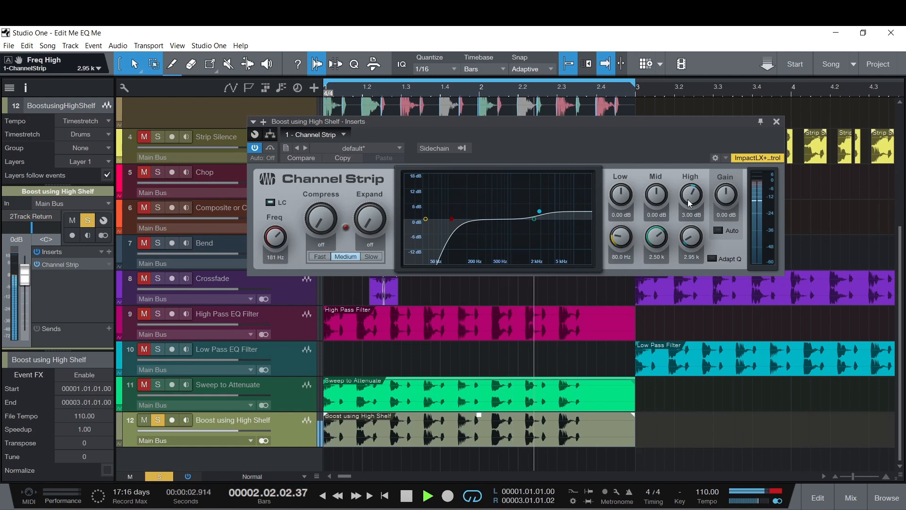
drag(694, 194, 684, 194)
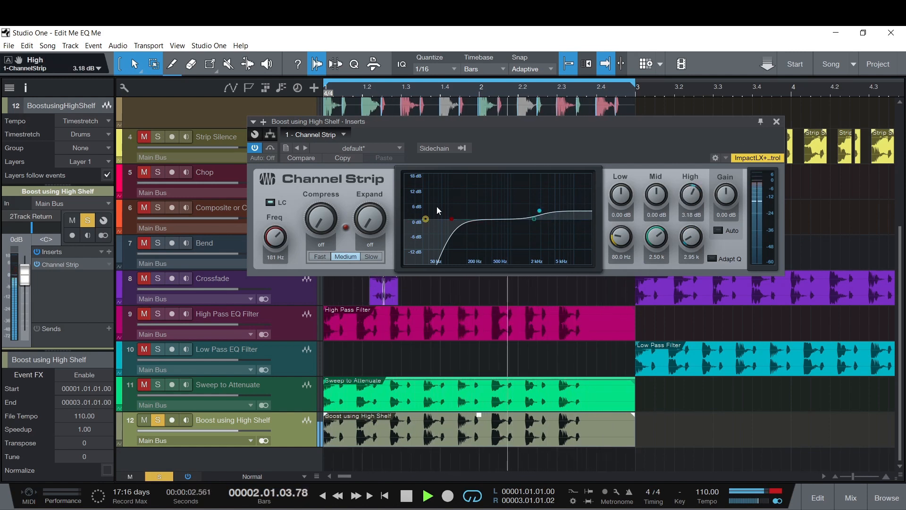
click(712, 259)
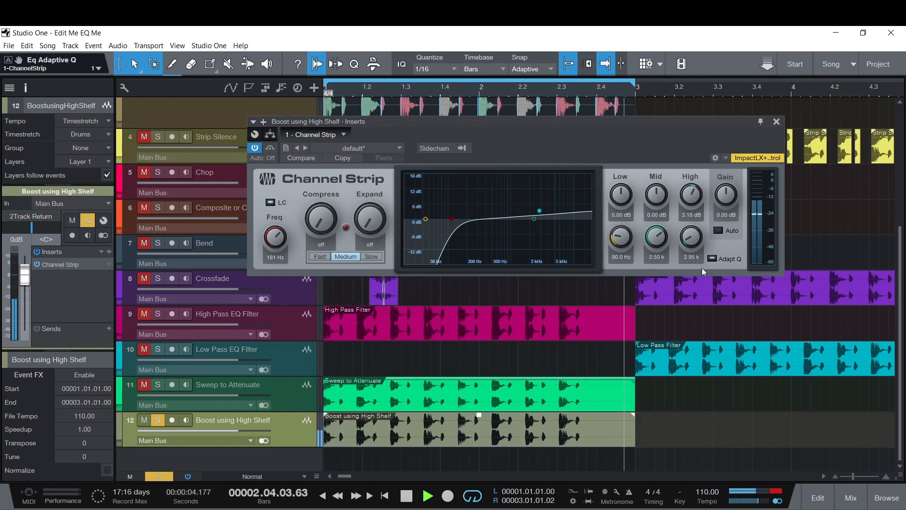
click(711, 258)
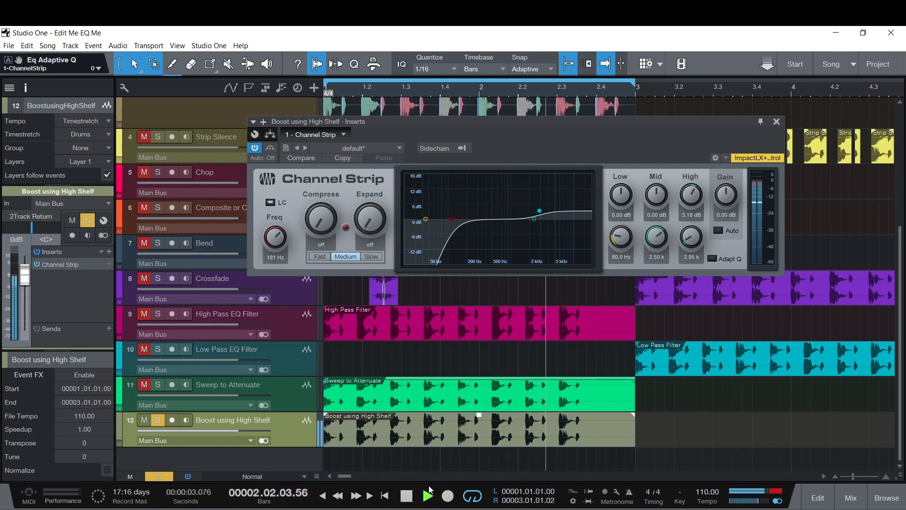
- Stop playback and close the Channel Strip window of the Boost using High Shelf track
click(405, 499)
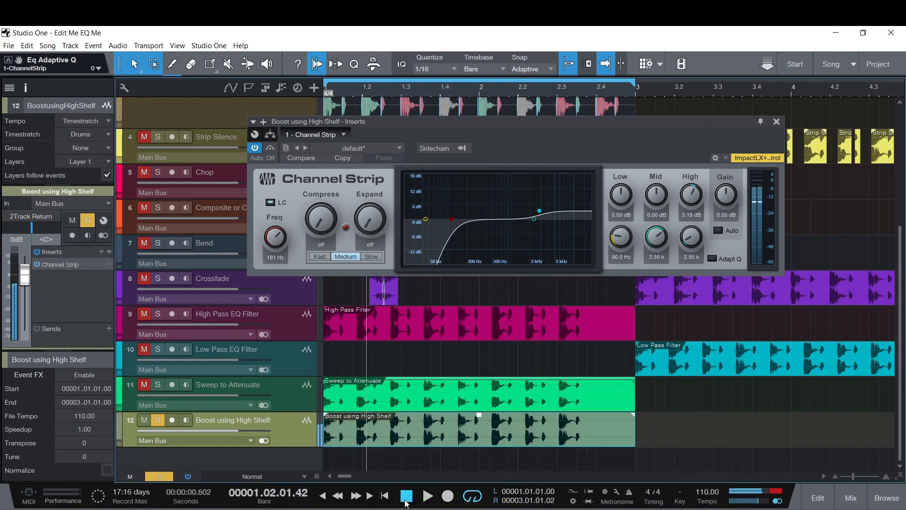
click(776, 122)
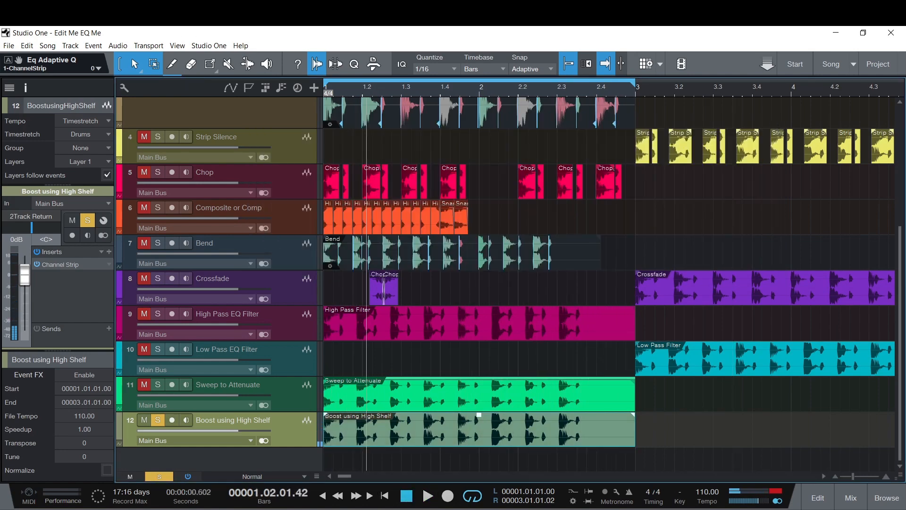
- Run the song's Copy External Files command and dismiss the notice
click(47, 45)
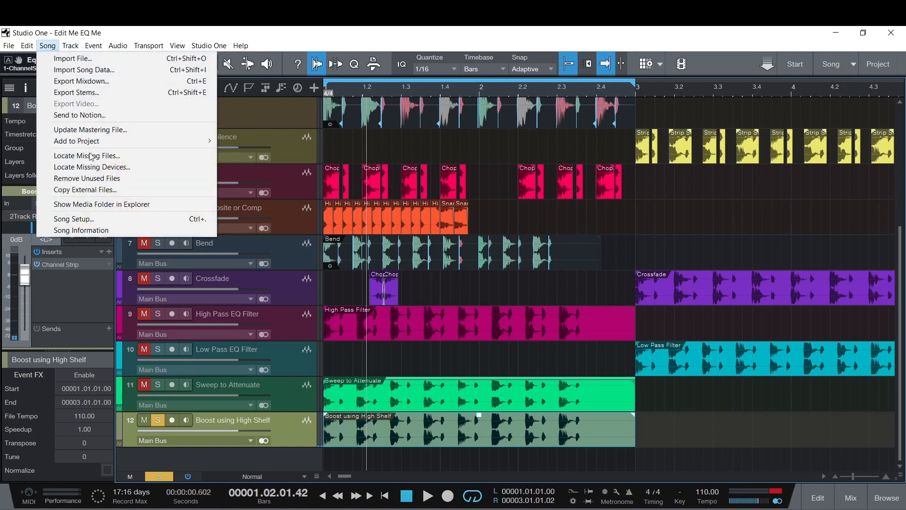
click(103, 191)
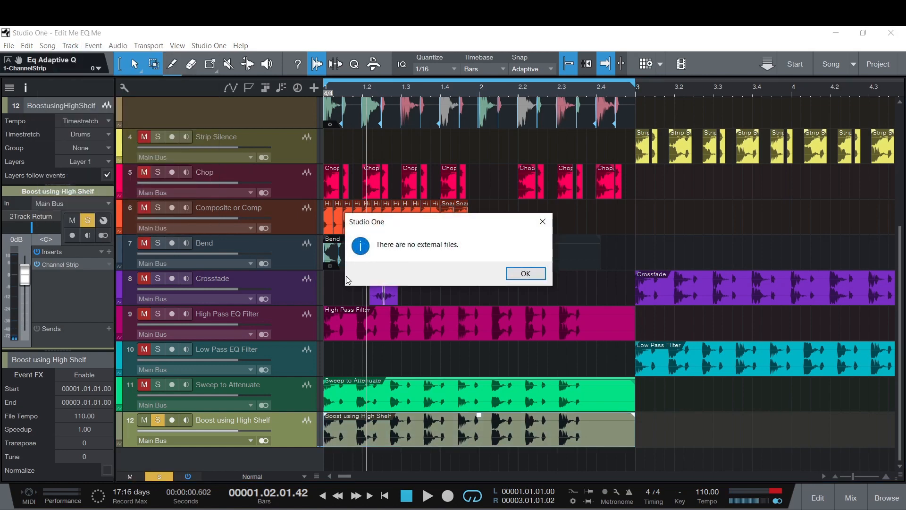
click(525, 274)
- Save the song and turn off solo on all tracks
click(8, 45)
click(26, 155)
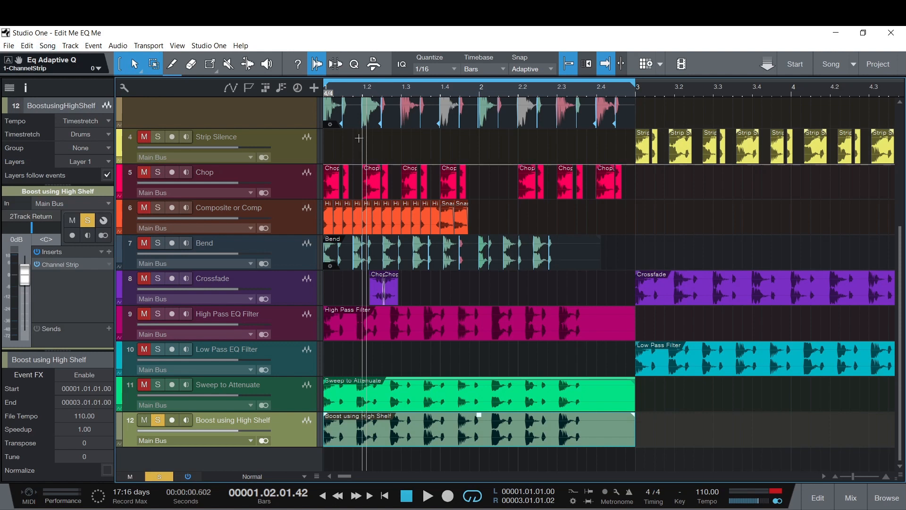
click(159, 476)
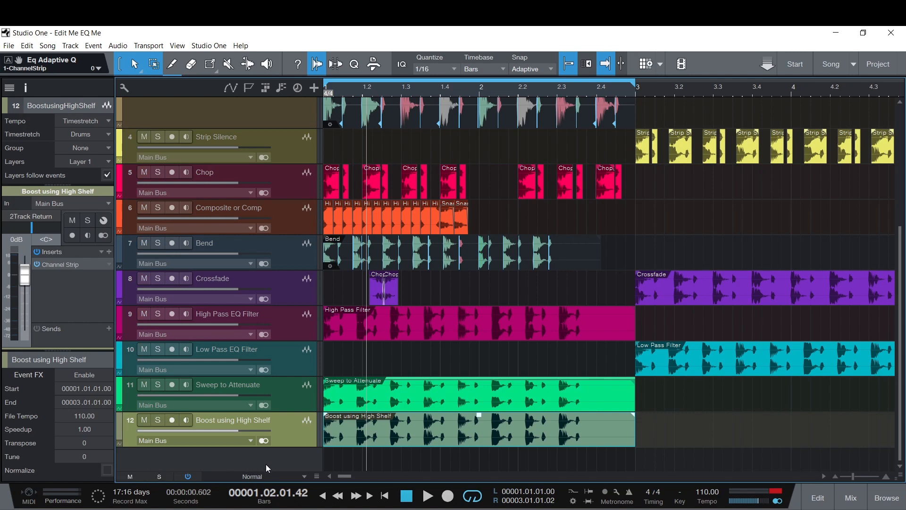